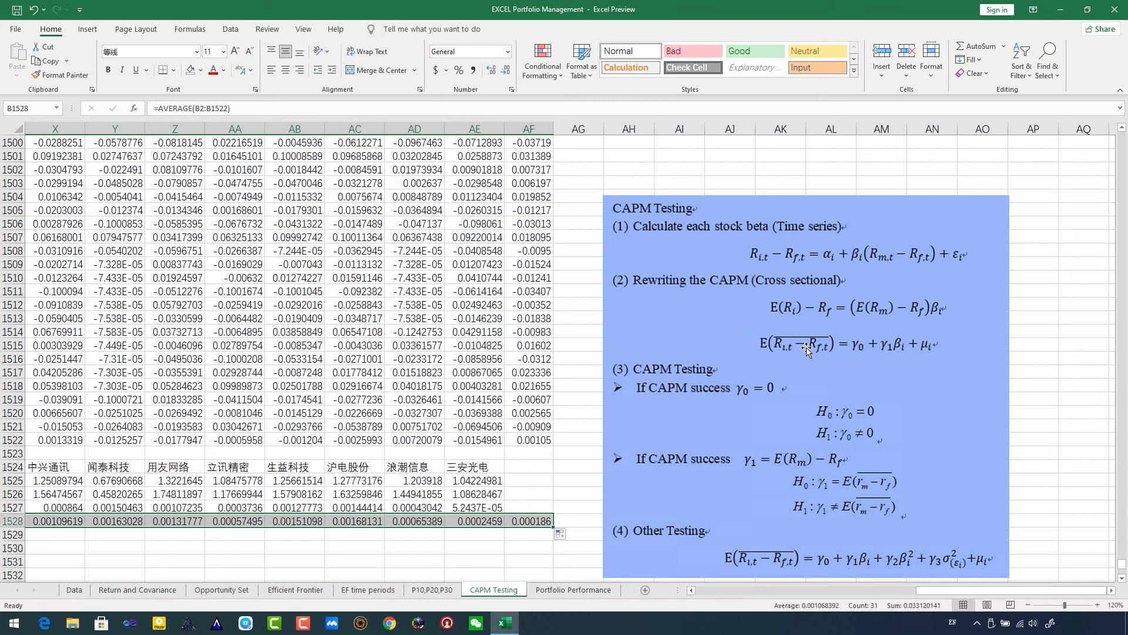
Examine the average excess returns in row 1528 and the betas in row 1525 against the cross-sectional equation in the CAPM Testing notes.
drag(934, 589, 717, 589)
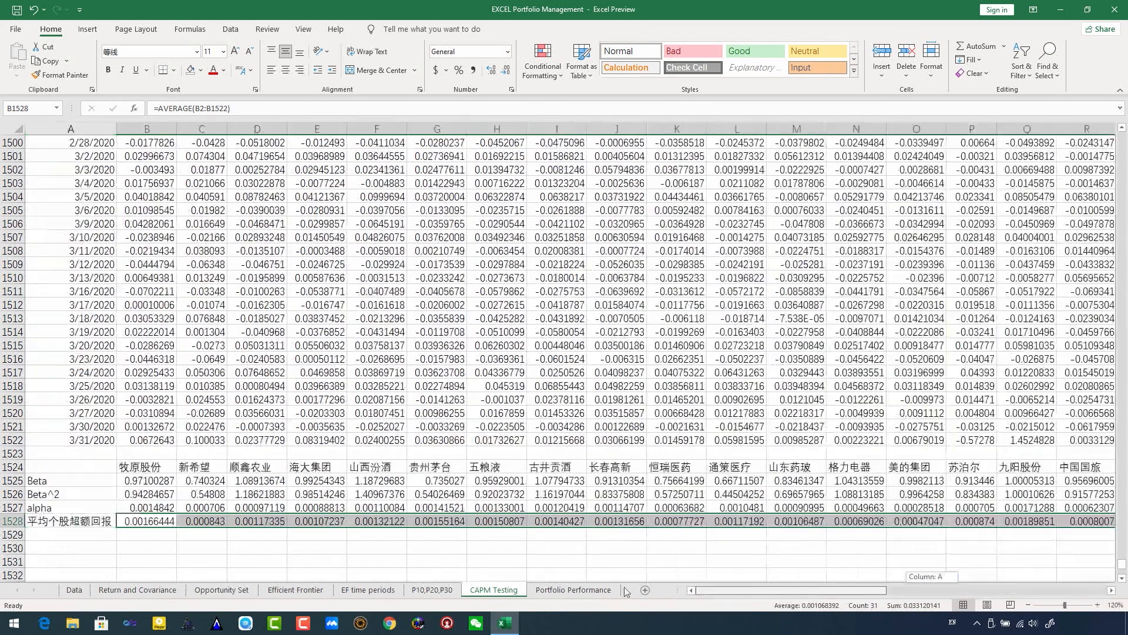
click(156, 521)
click(202, 522)
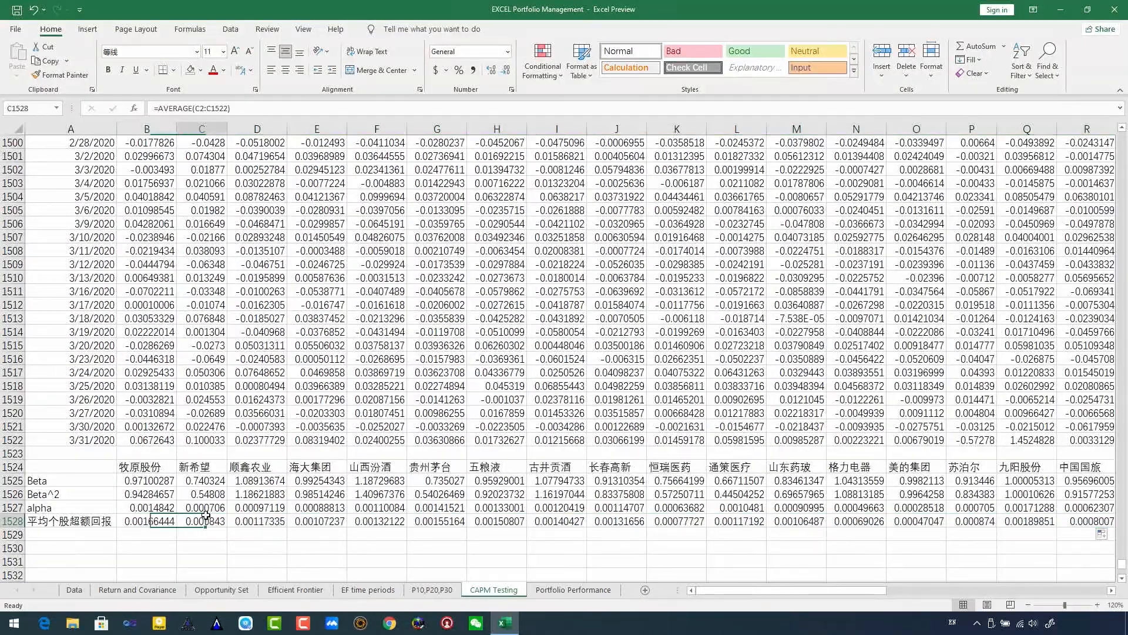
click(257, 522)
click(325, 524)
click(388, 523)
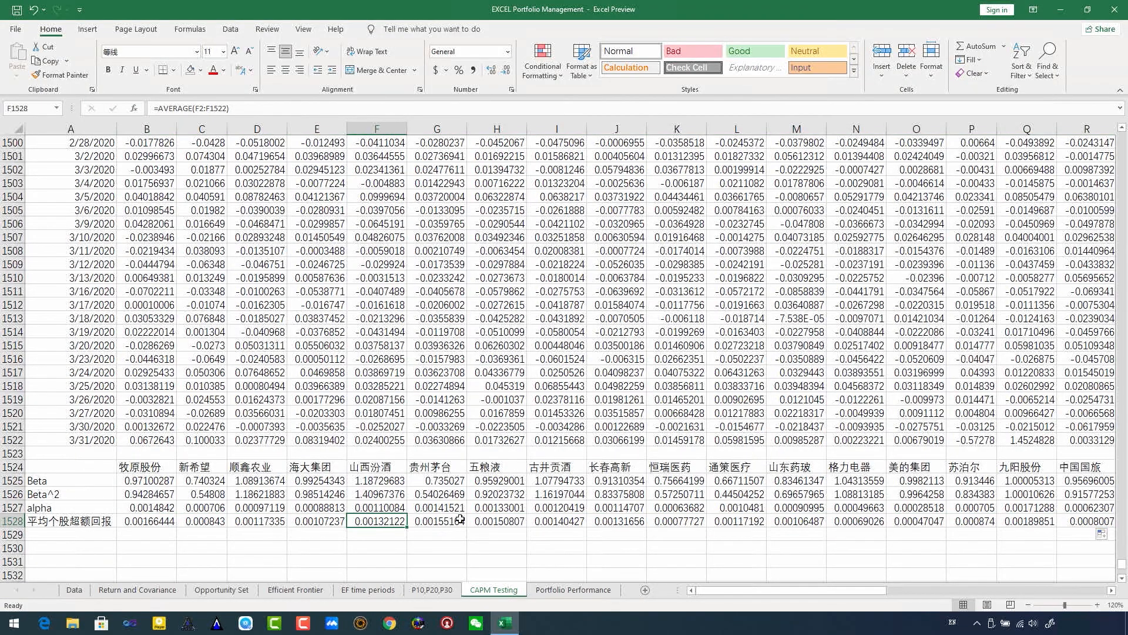
click(457, 520)
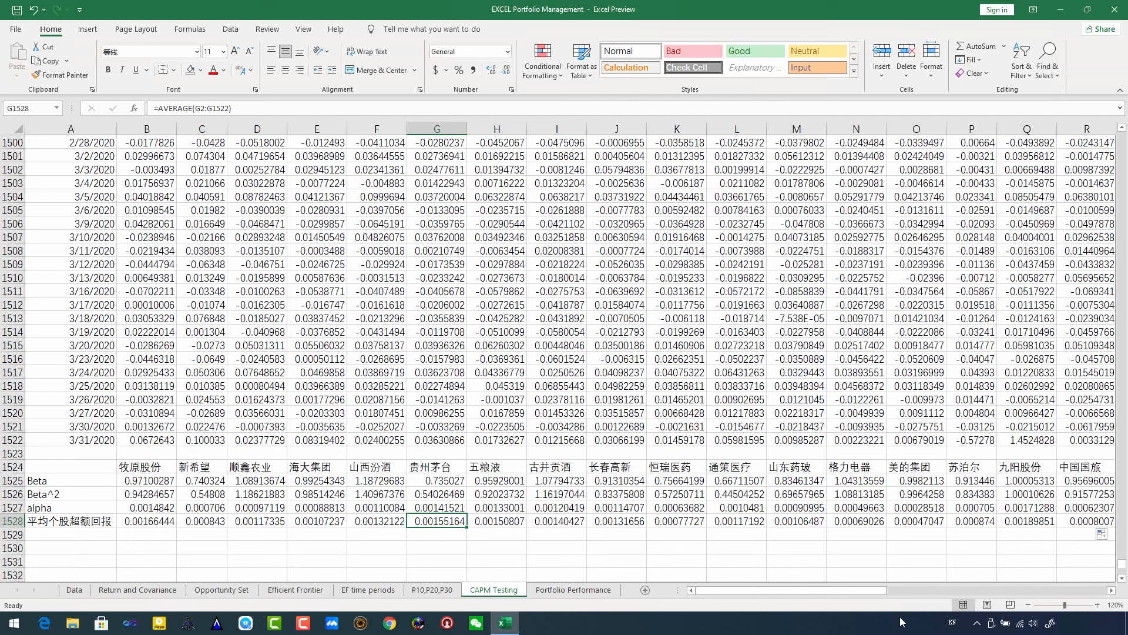
drag(870, 590, 1085, 590)
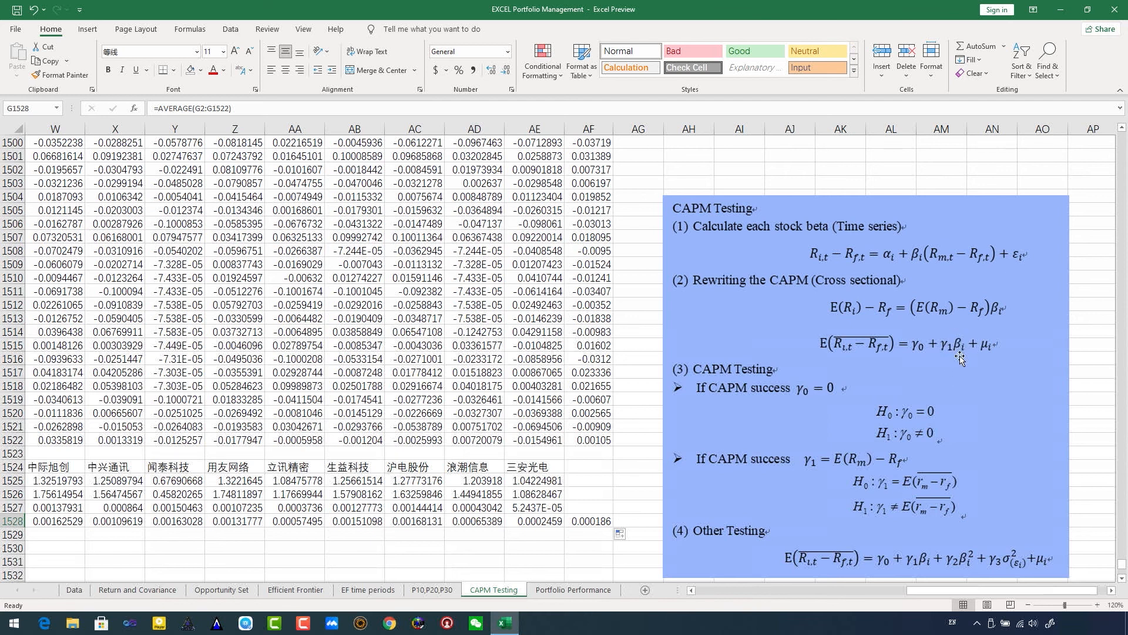
drag(967, 593, 757, 593)
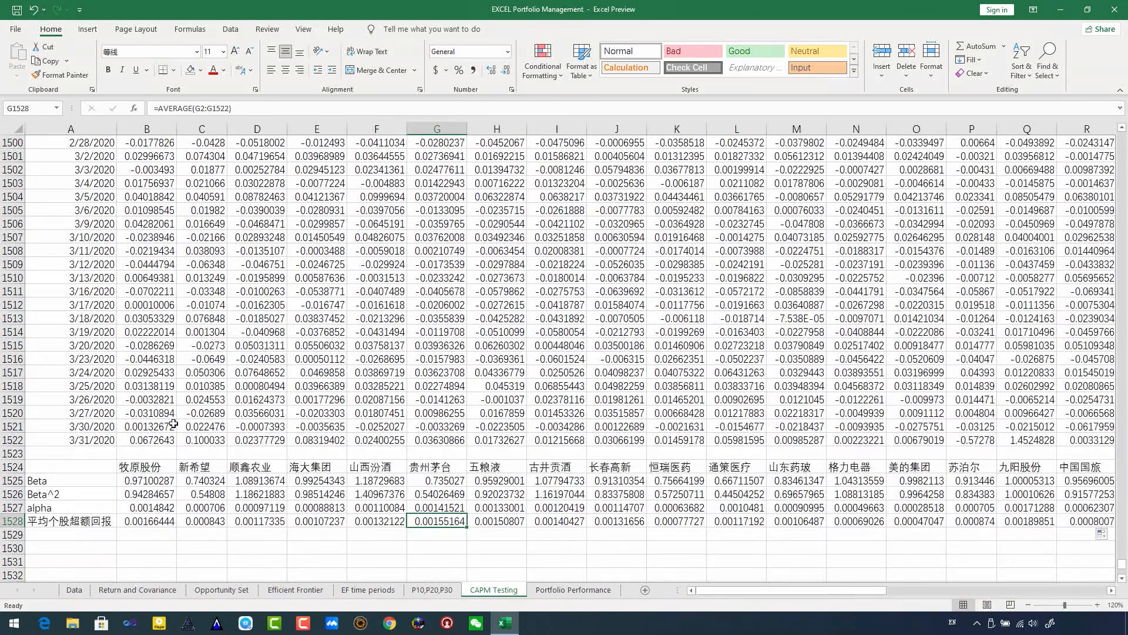
drag(141, 480, 1088, 477)
drag(917, 590, 1101, 597)
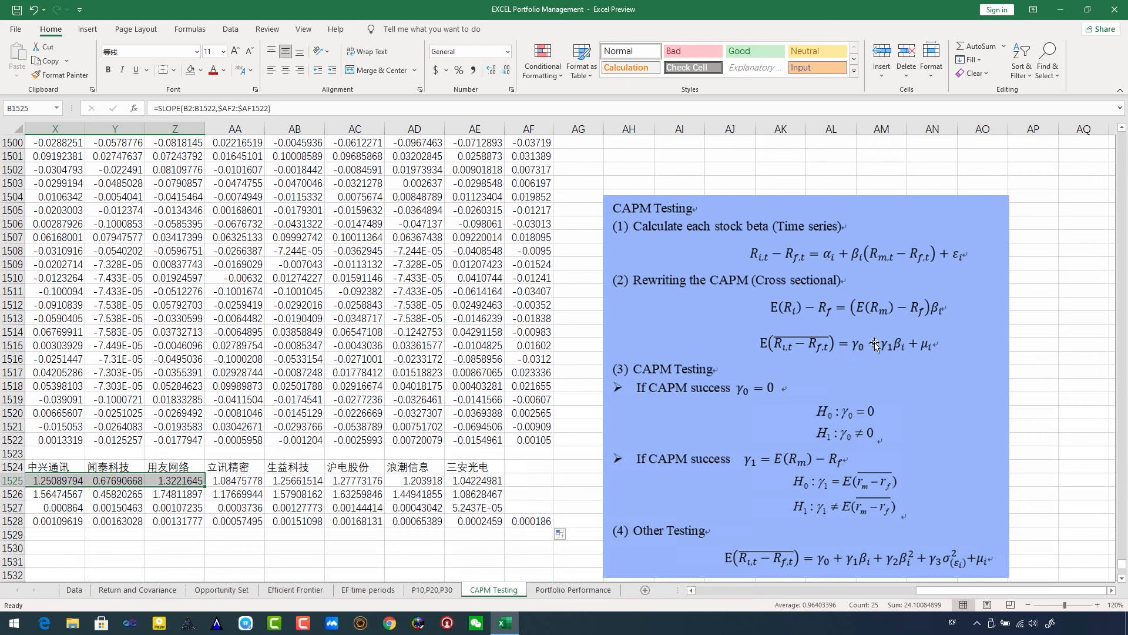
scroll(892, 348, down, 1)
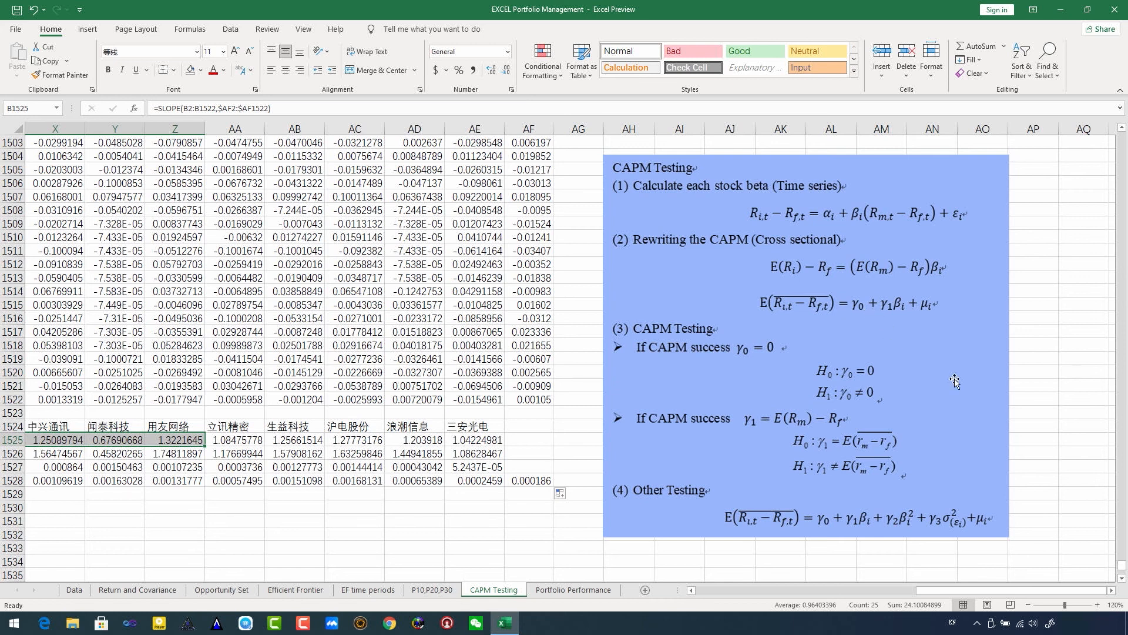
Label cell B1530 as r0 and begin a formula in C1530.
drag(967, 588, 729, 590)
click(137, 521)
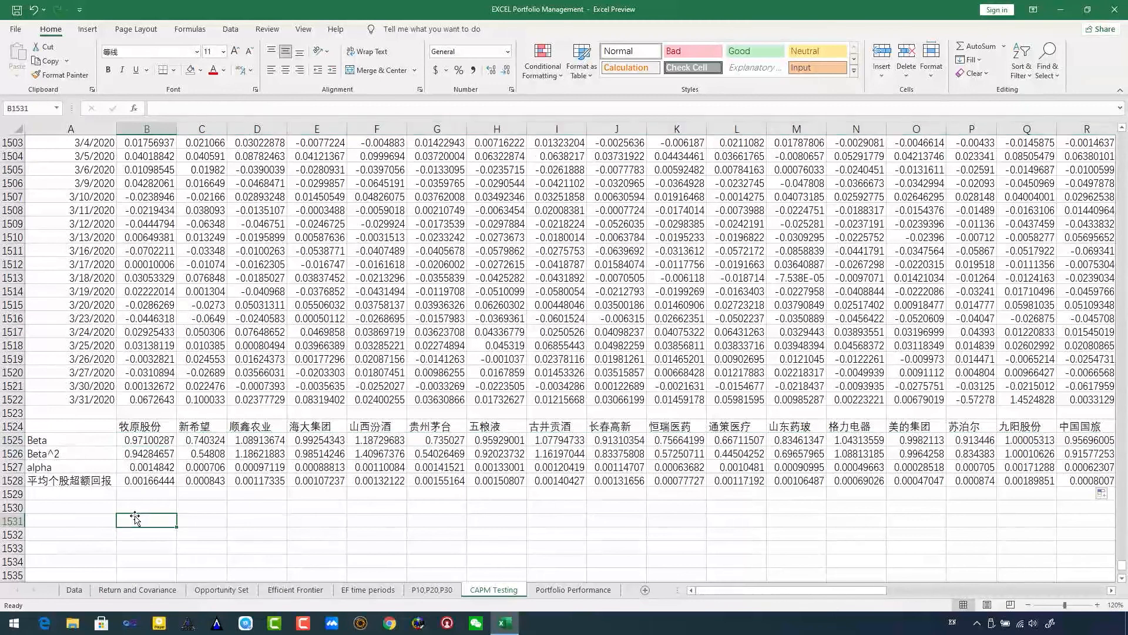
click(141, 508)
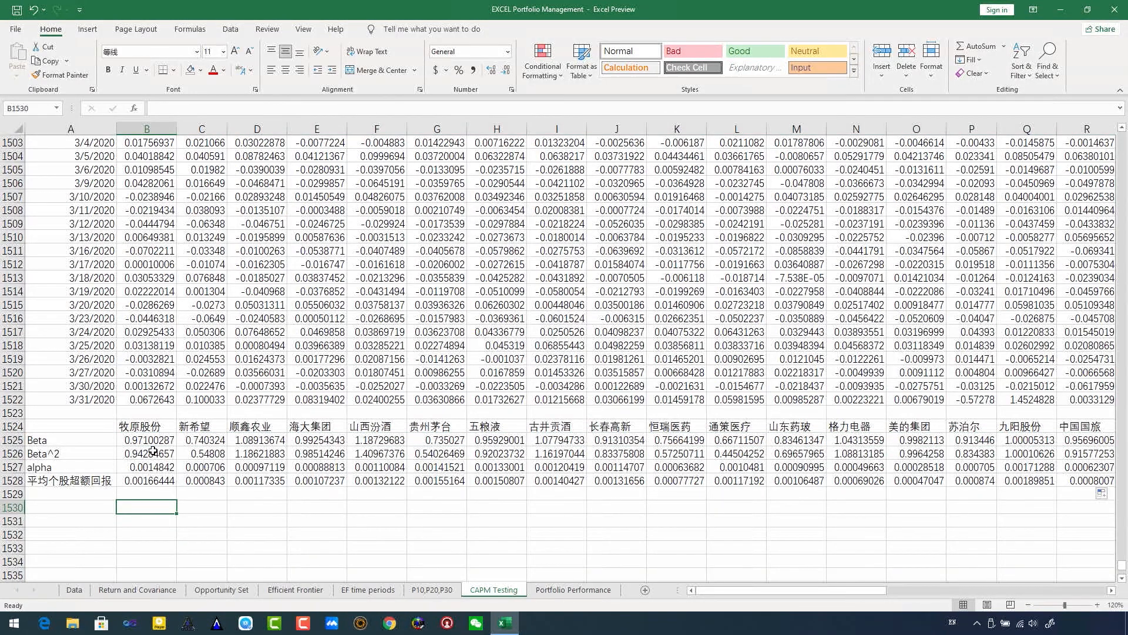
text(r0)
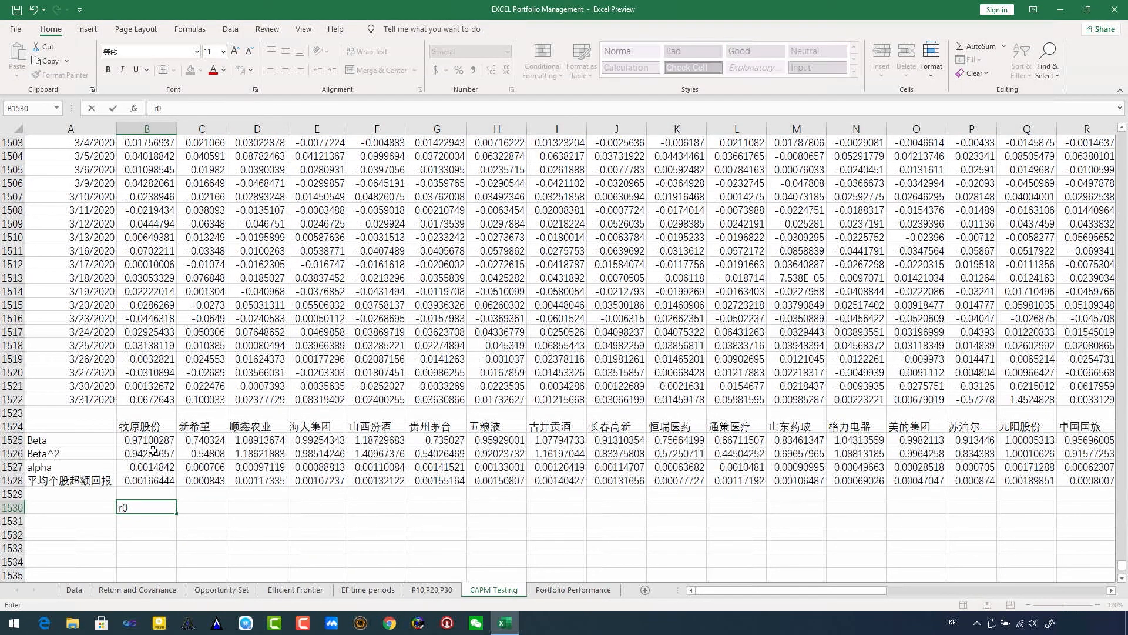
click(213, 509)
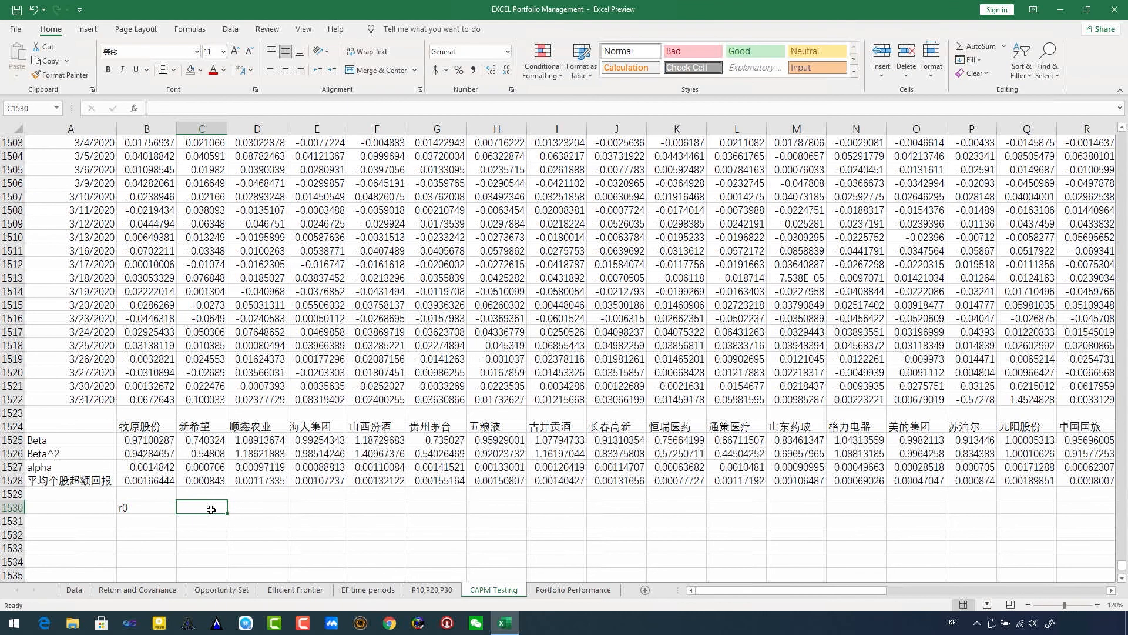
text(=)
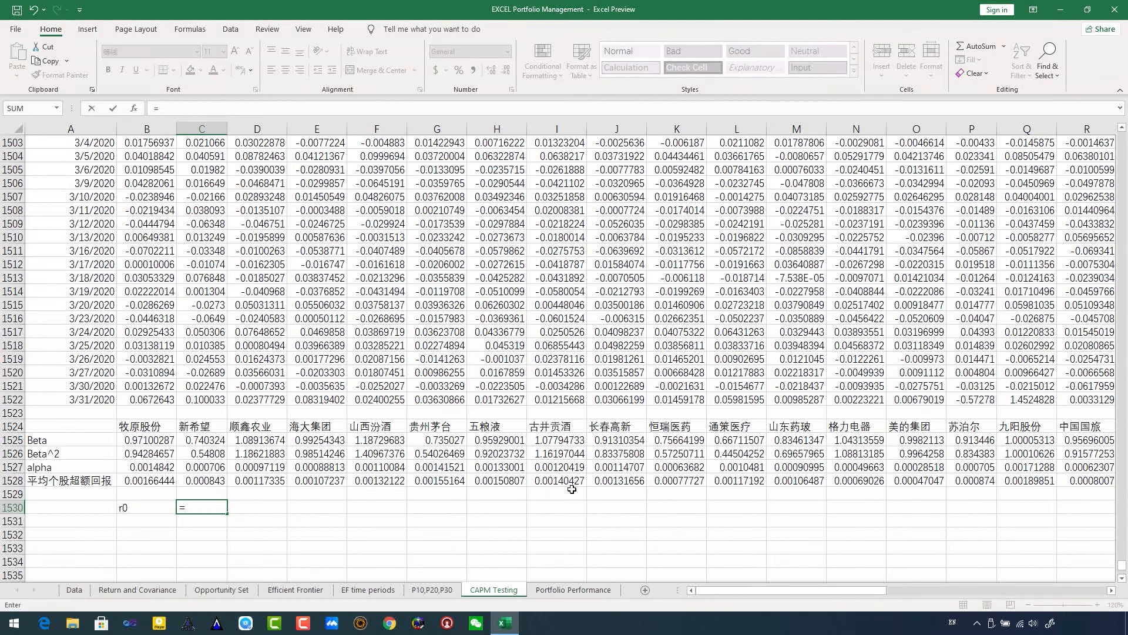
drag(738, 589, 672, 589)
text(=interc)
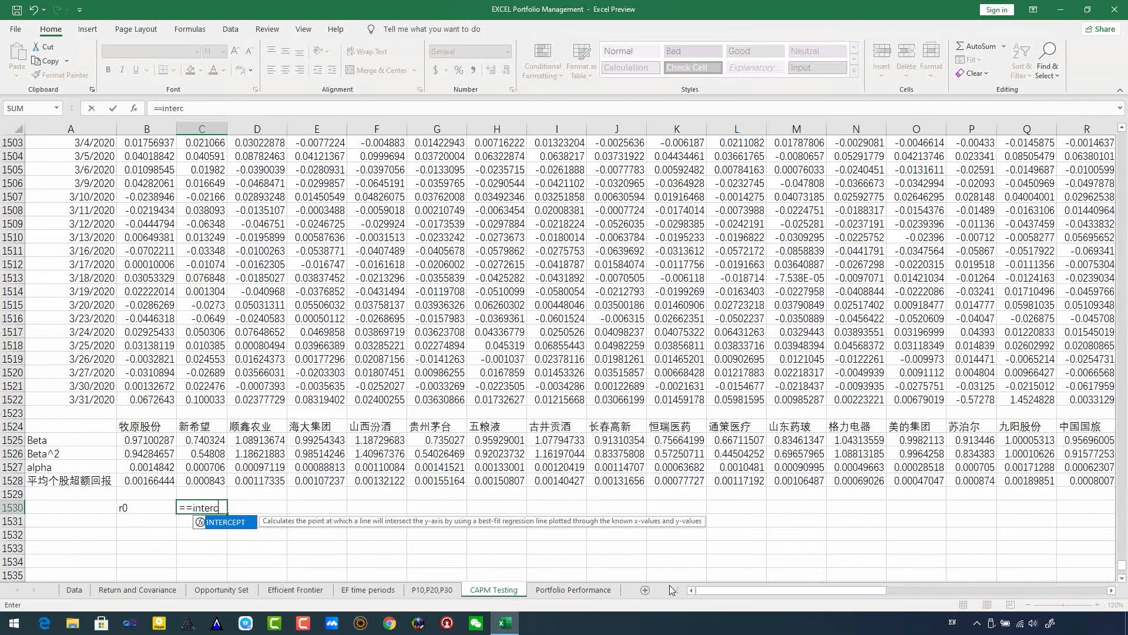
key(Escape)
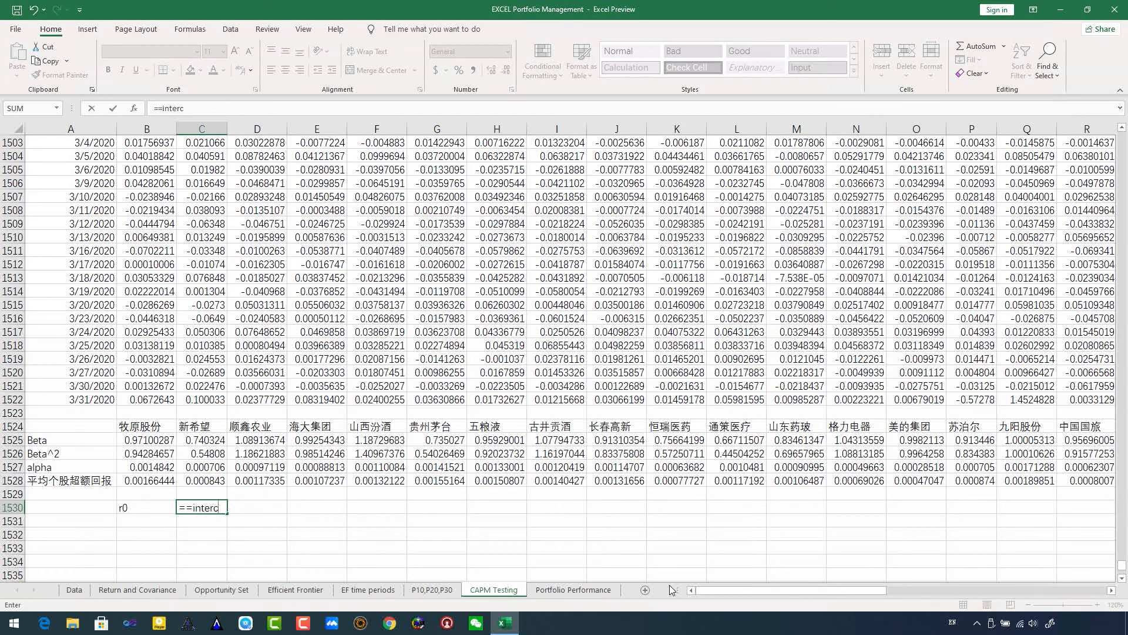
key(BackSpace)
key(BackSpace)
key(BackSpace)
key(BackSpace)
key(BackSpace)
key(BackSpace)
Calculate r0 in C1530 with INTERCEPT, using average excess returns B1528:AE1528 as known y's and betas B1525:AE1525 as known x's.
text(intercept)
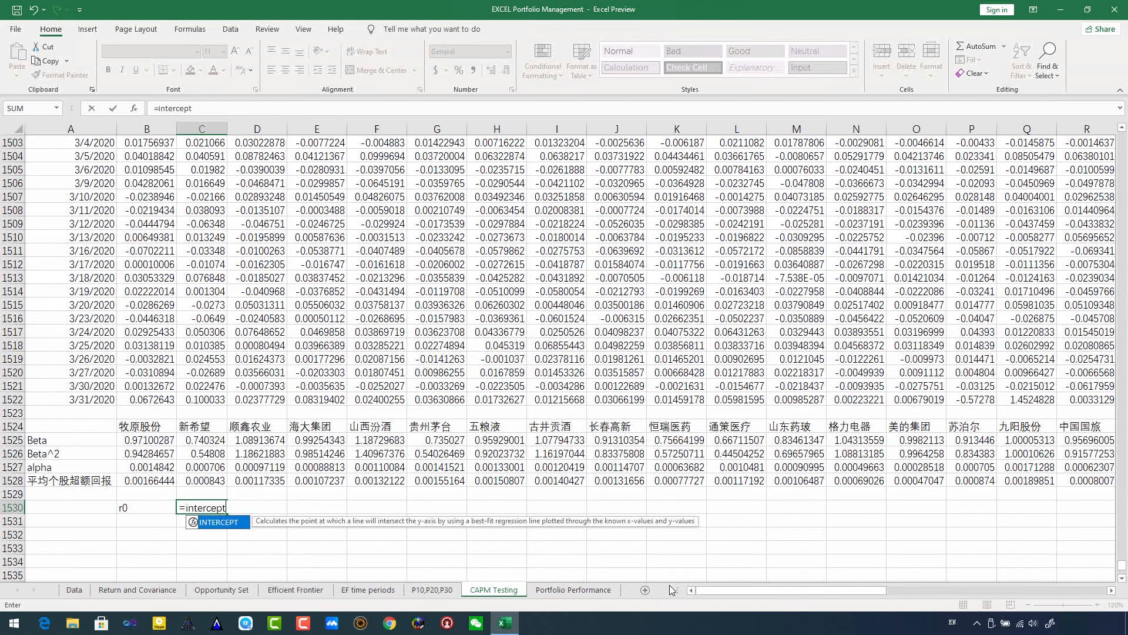
text(()
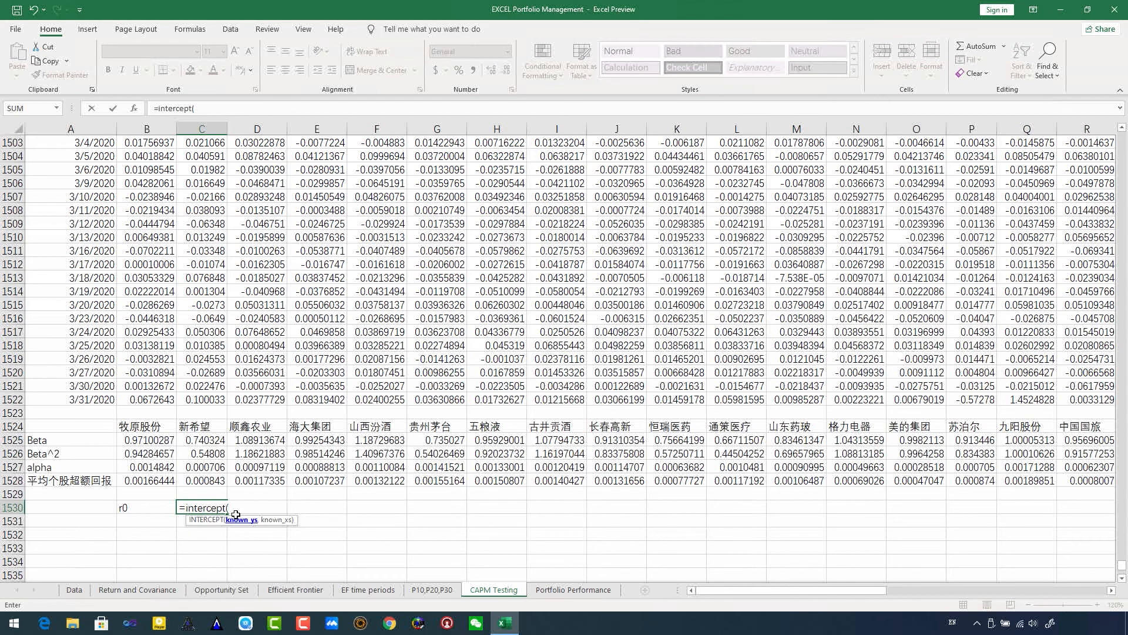
drag(809, 590, 1028, 589)
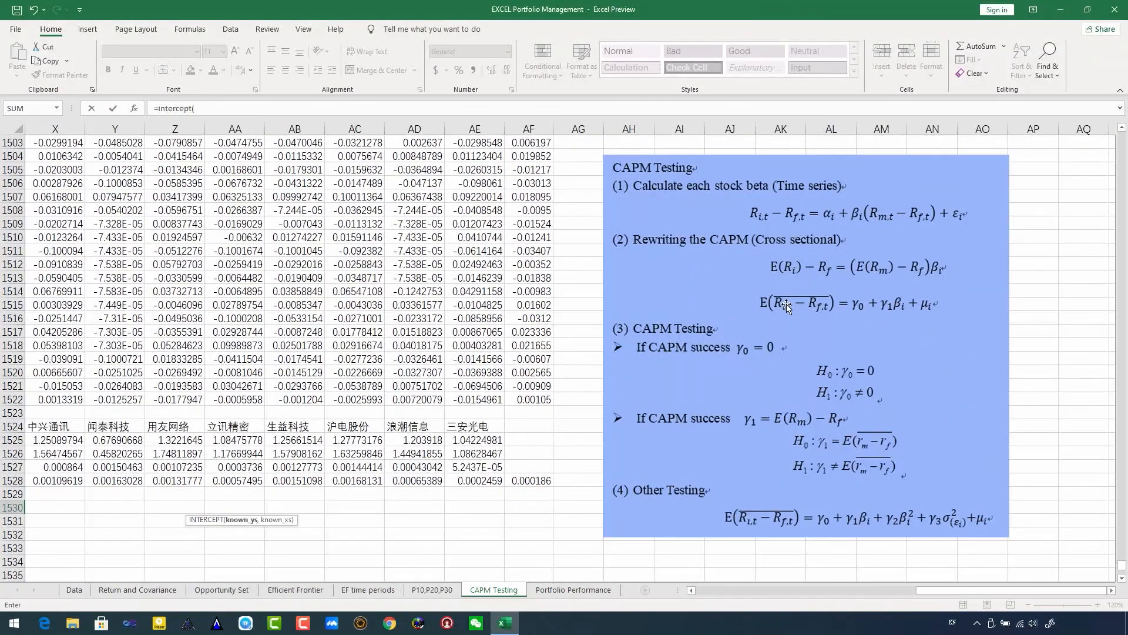
drag(999, 590, 676, 591)
drag(129, 480, 1004, 481)
text(,)
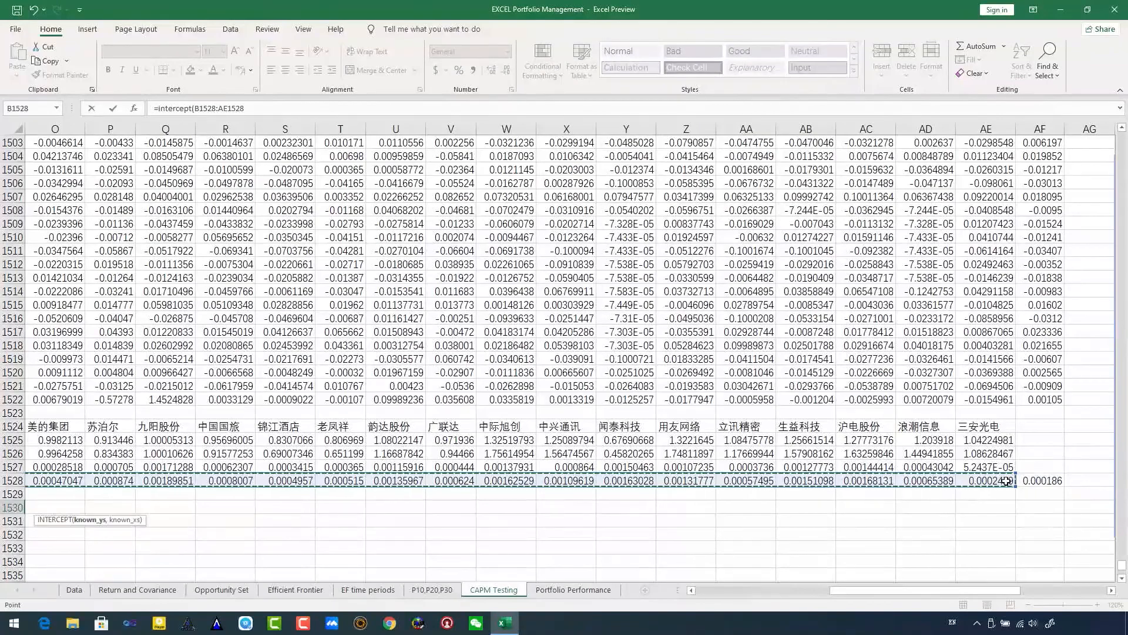
drag(880, 593, 653, 603)
drag(140, 438, 1011, 441)
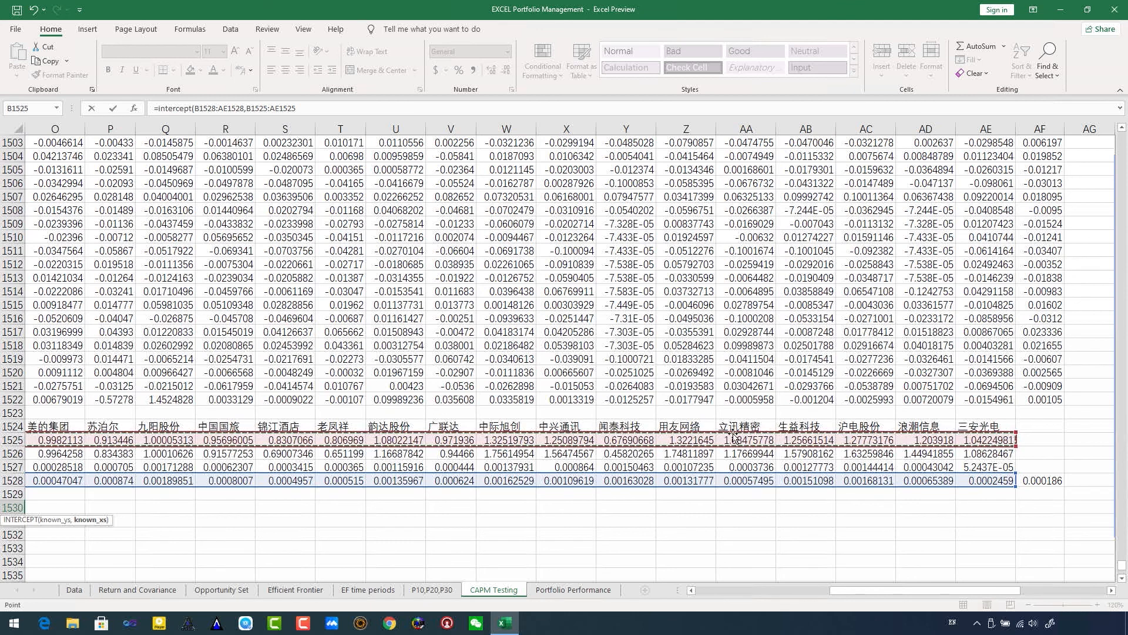
key(Return)
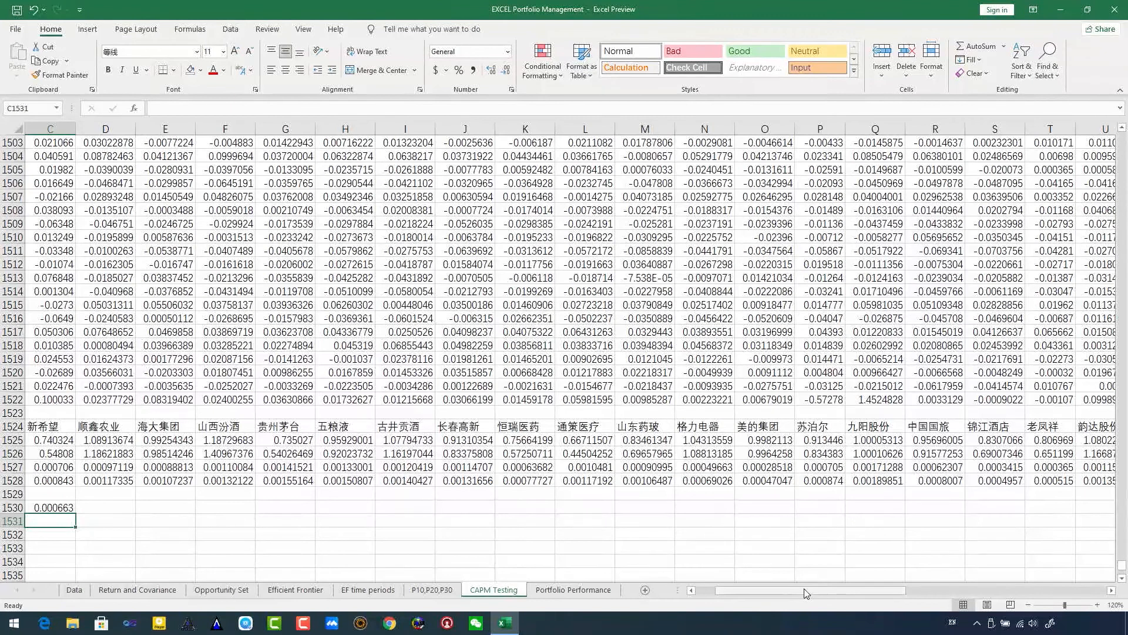
drag(808, 591, 787, 590)
click(194, 507)
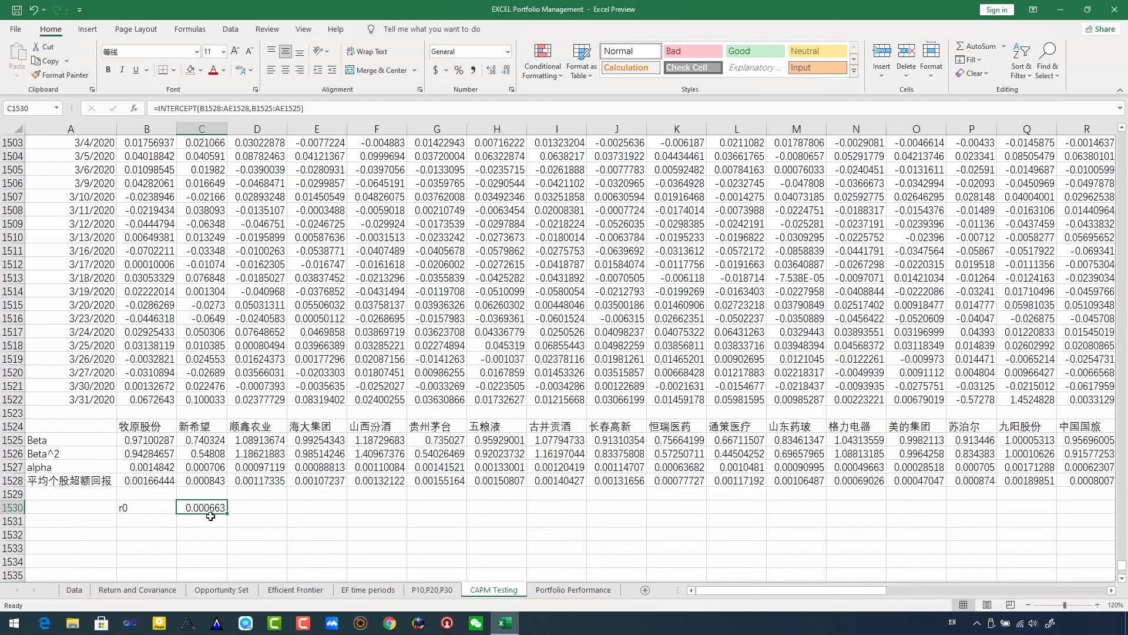
Label cell B1531 as r1.
click(147, 519)
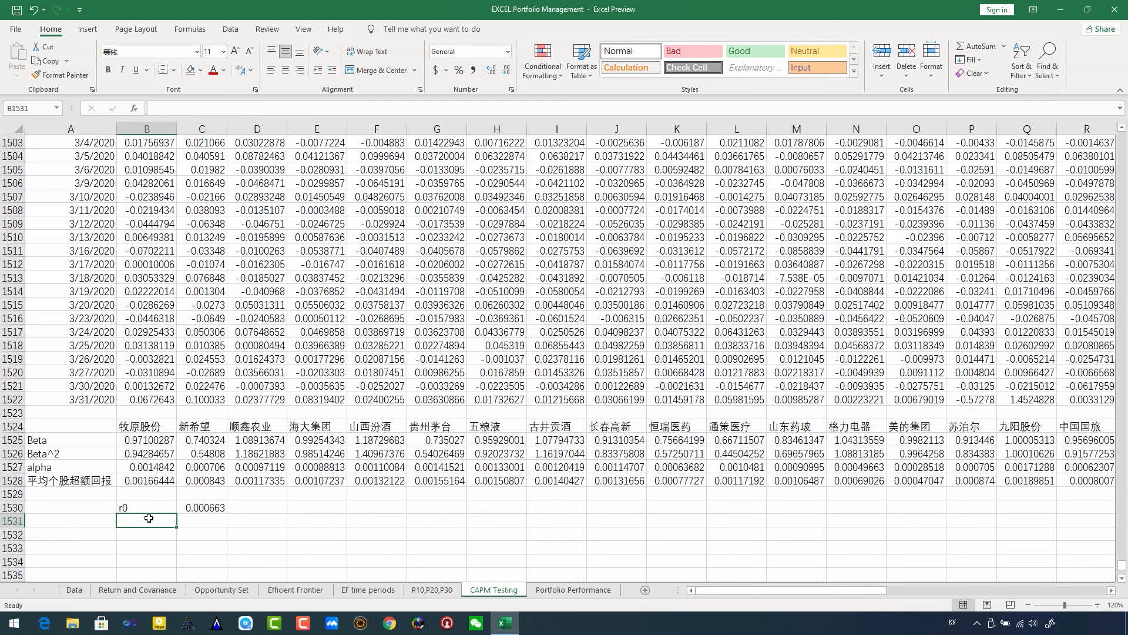
text(r0)
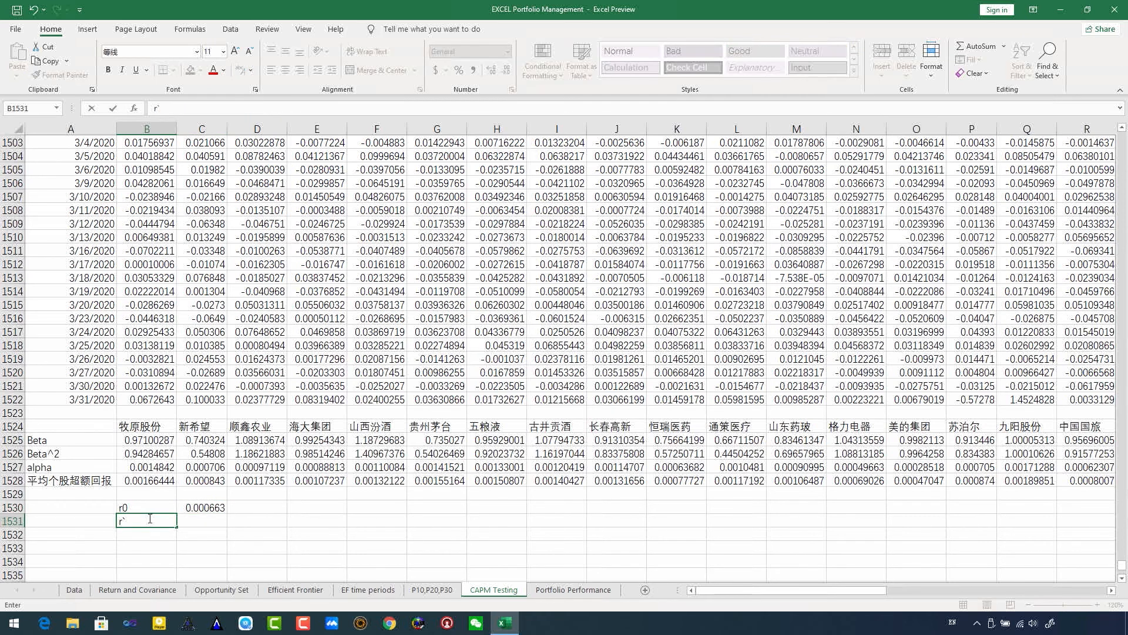
click(188, 518)
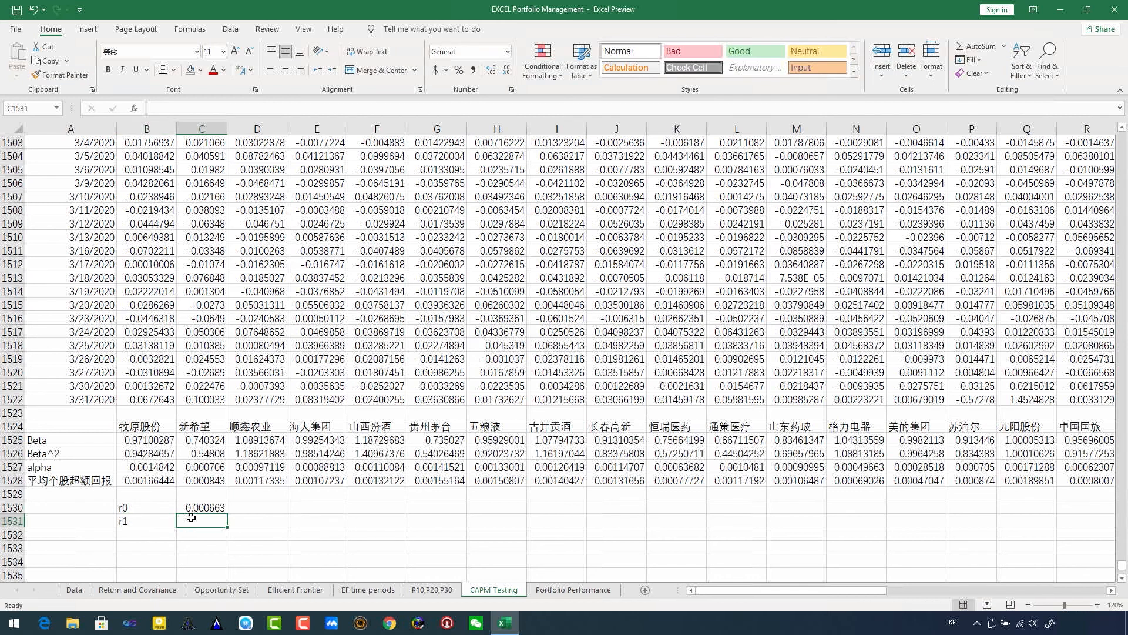
Calculate r1 in C1531 with SLOPE, using B1528:AE1528 as known y's and B1525:AE1525 as known x's.
text(=-)
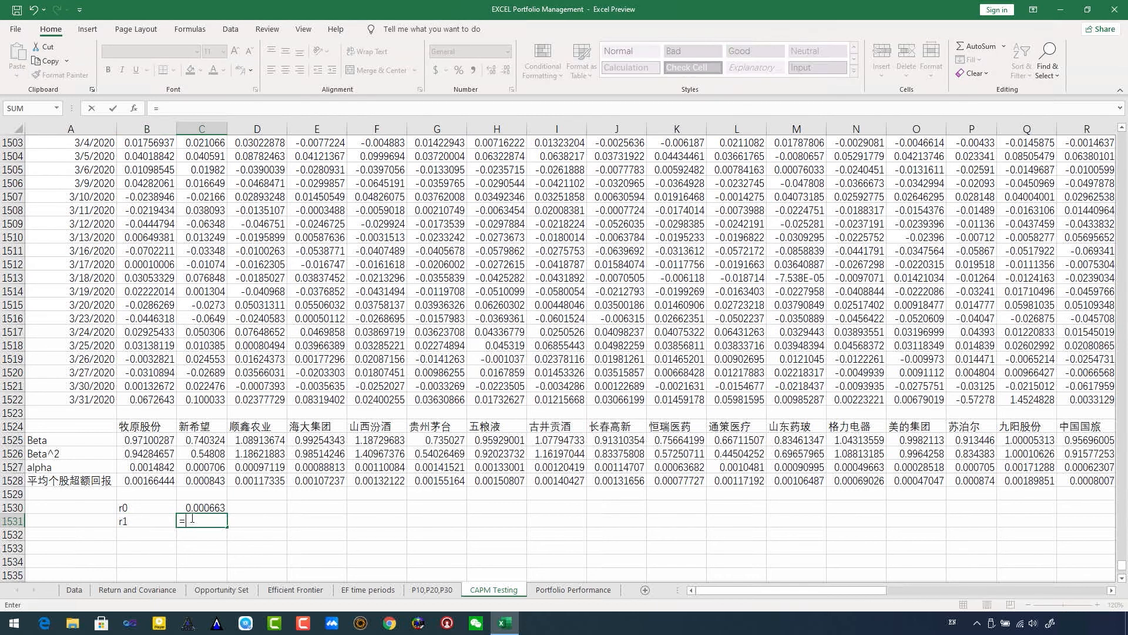
key(BackSpace)
text(lope()
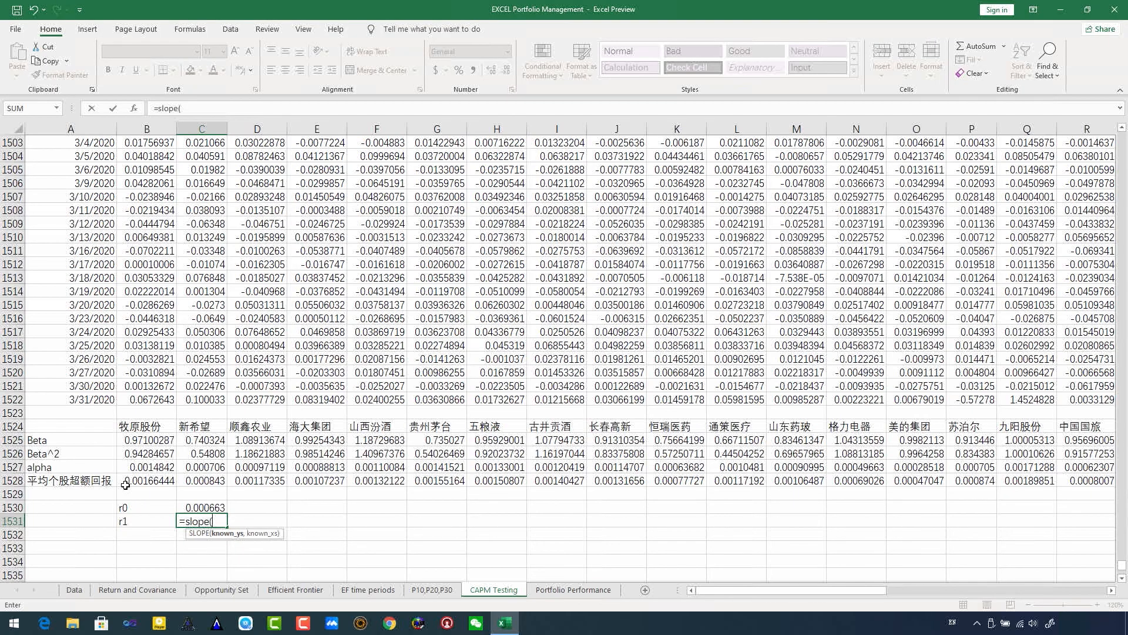
drag(125, 482, 1061, 478)
text(,)
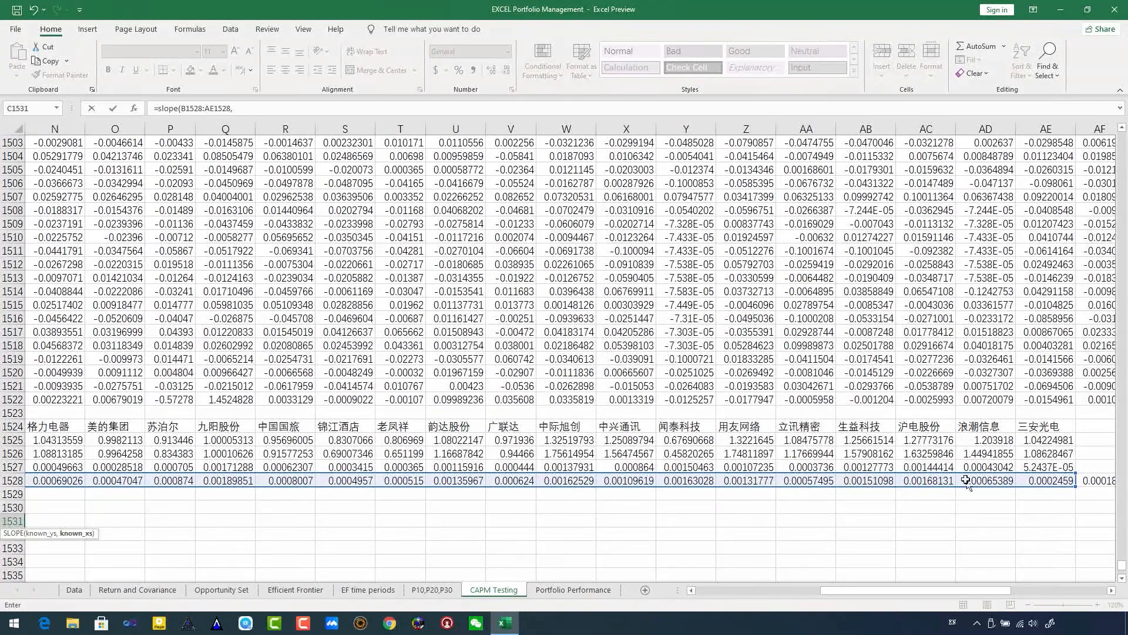
drag(830, 591, 658, 617)
drag(130, 424, 1002, 438)
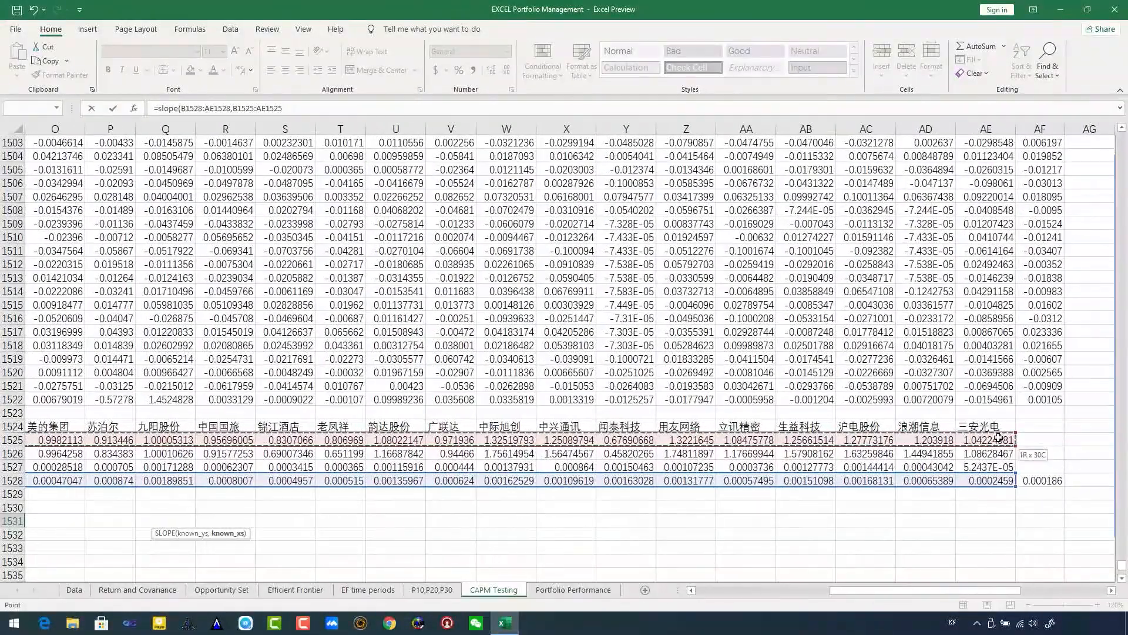
text())
key(Return)
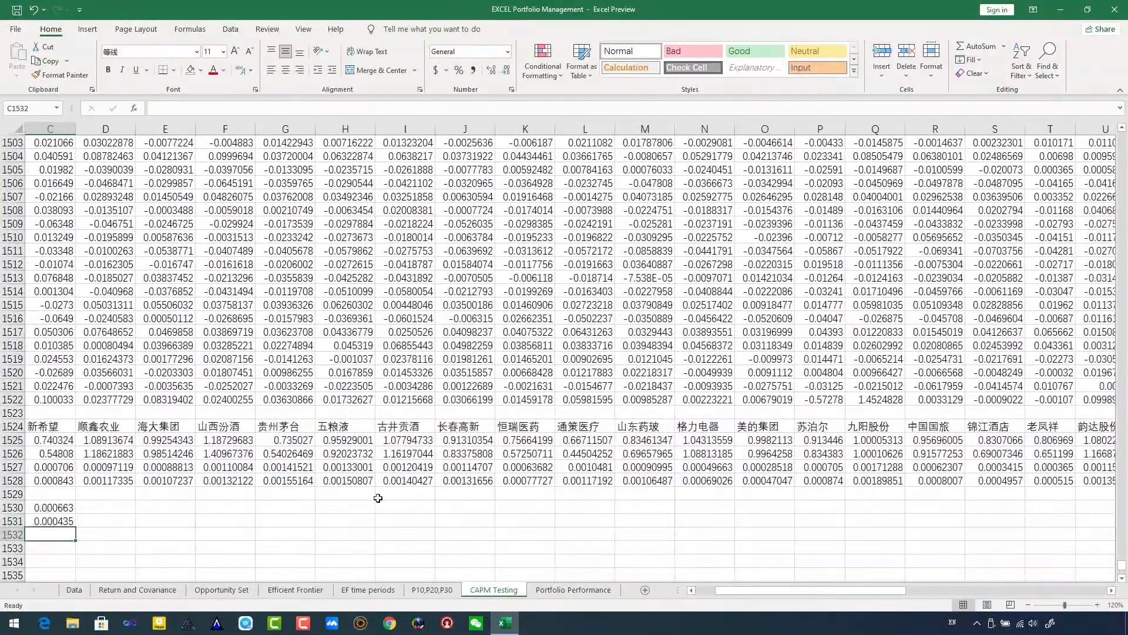
drag(764, 592, 707, 600)
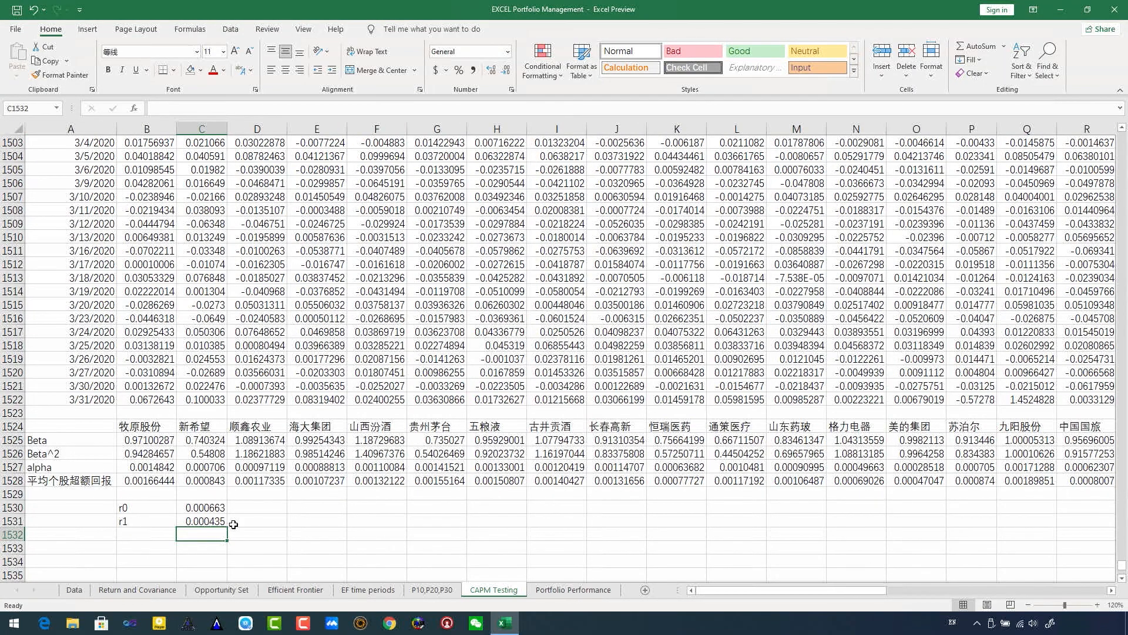
Review the γ0 and γ1 hypotheses in the CAPM Testing notes alongside the r0 and r1 estimates.
scroll(470, 547, down, 1)
scroll(583, 561, up, 2)
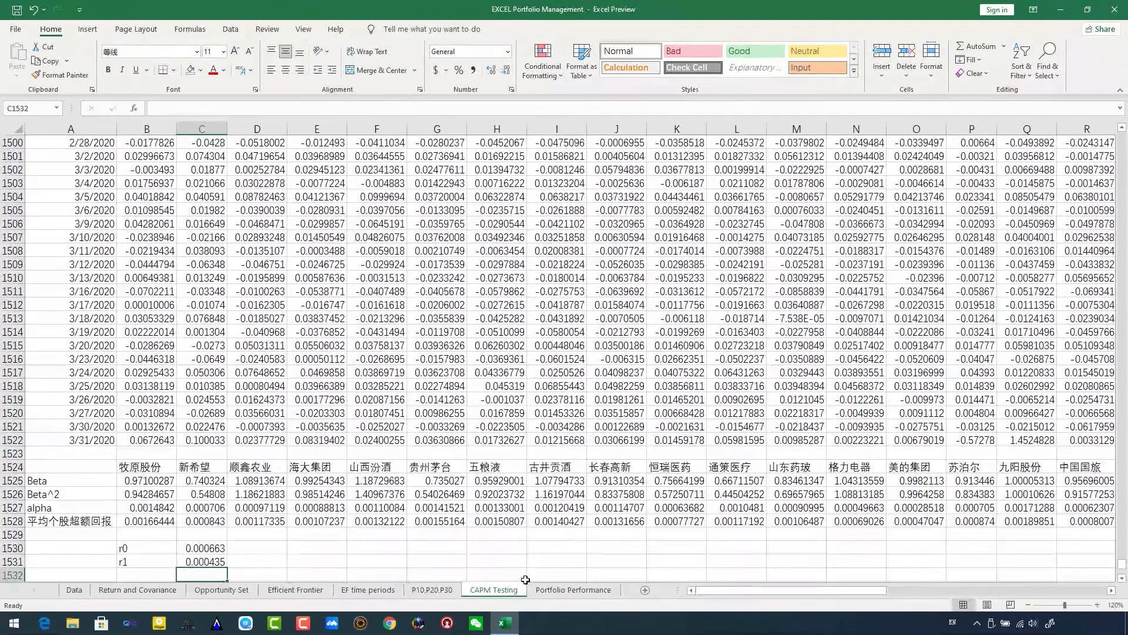
drag(876, 590, 1052, 591)
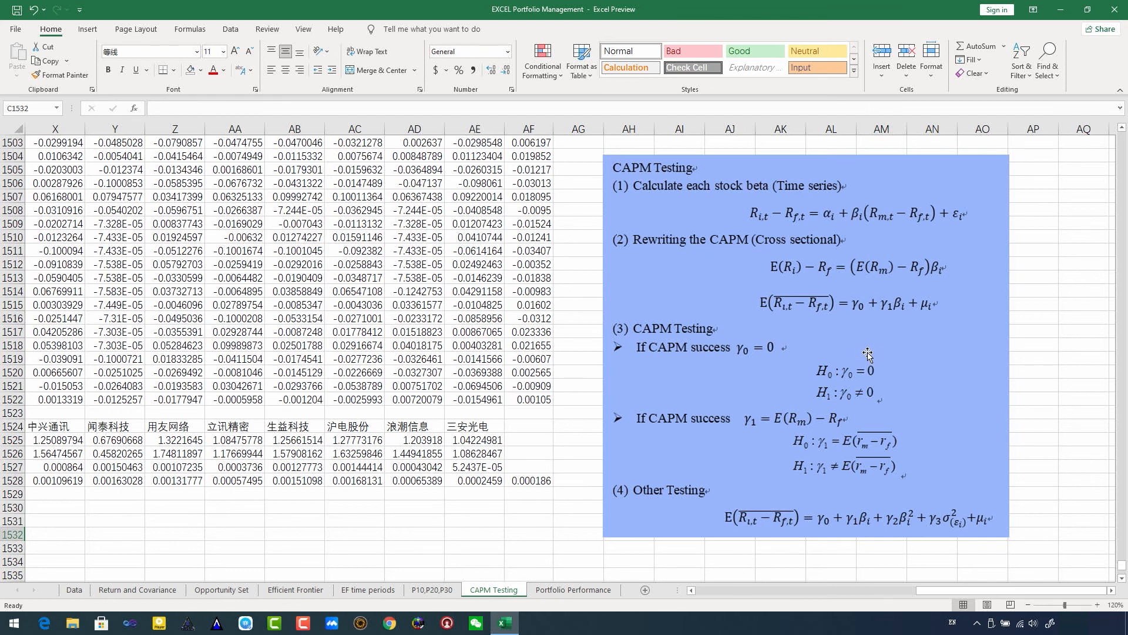
drag(936, 590, 705, 590)
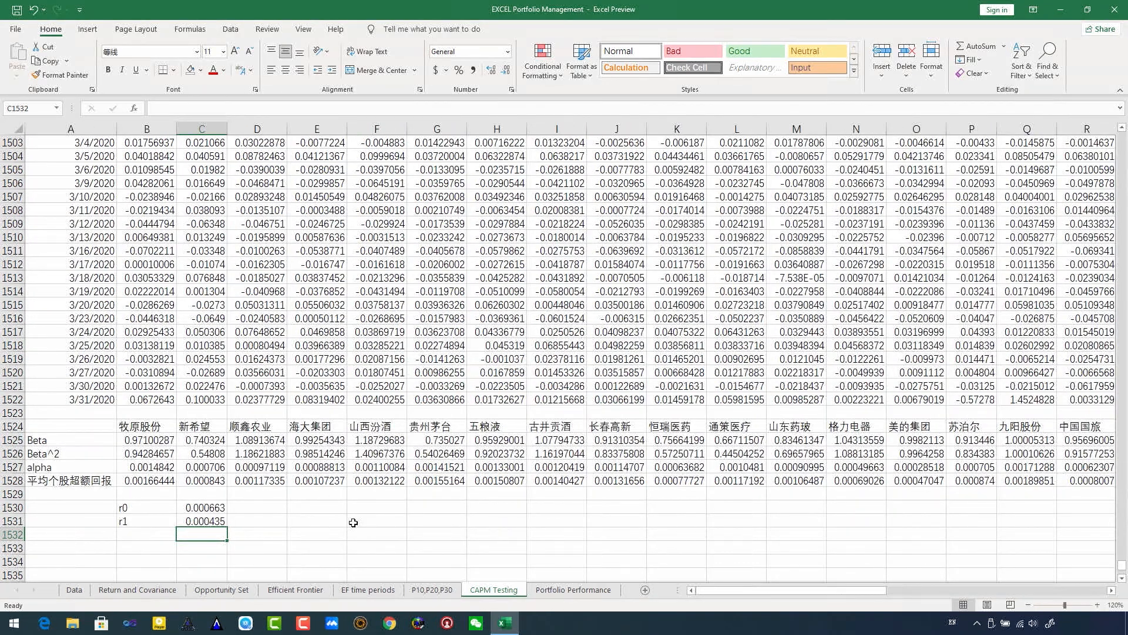
click(335, 518)
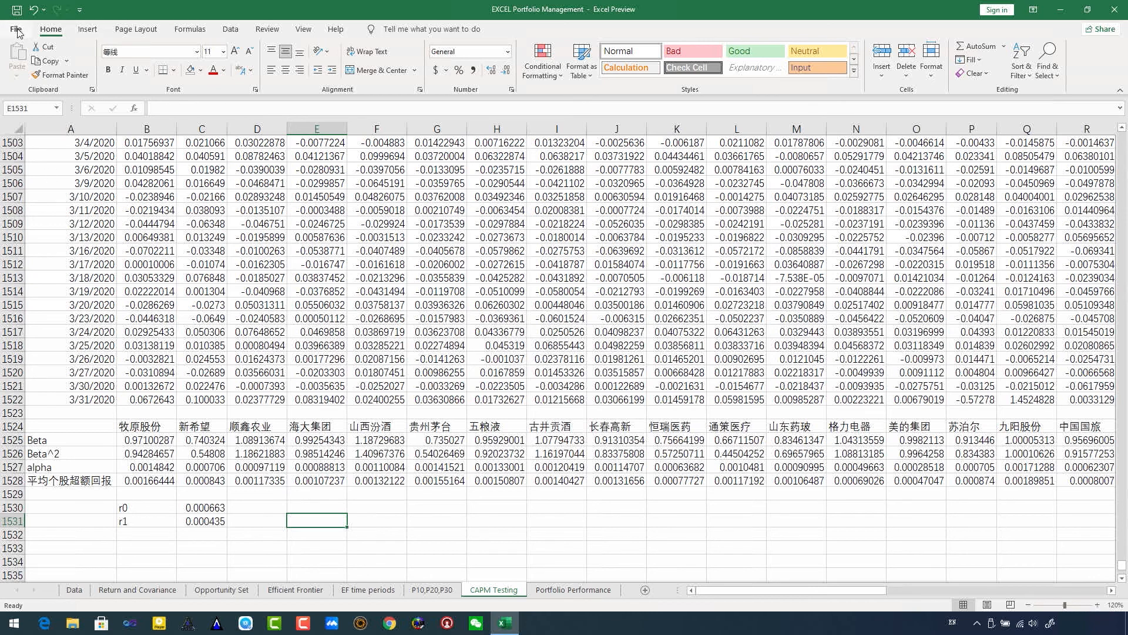
Enable the Analysis ToolPak add-in for Excel.
click(231, 30)
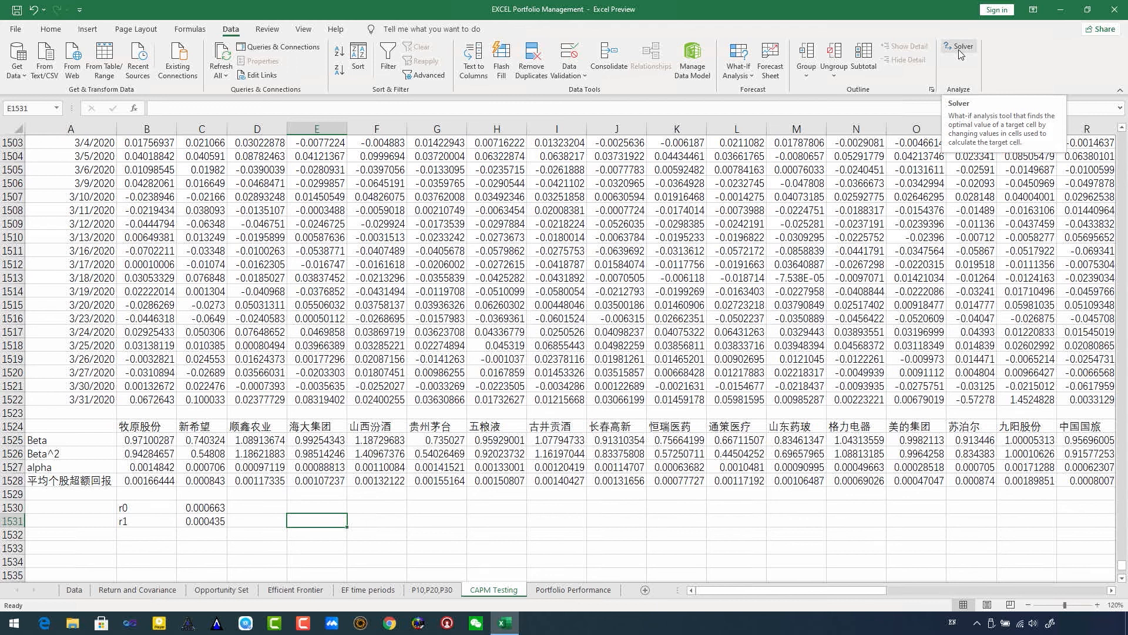
click(16, 30)
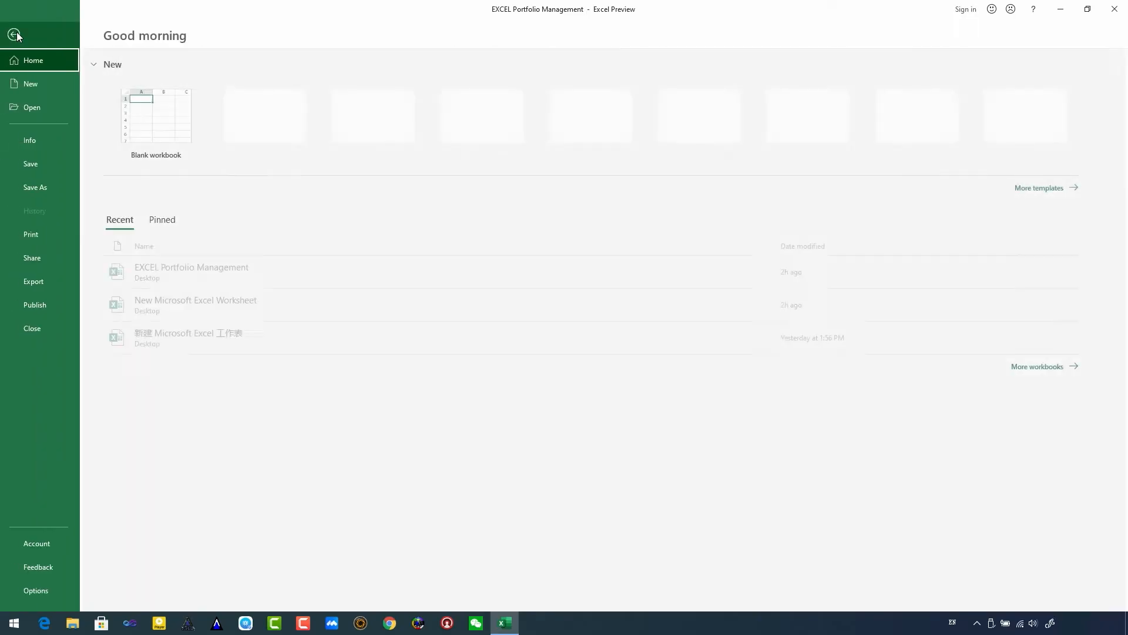
click(38, 593)
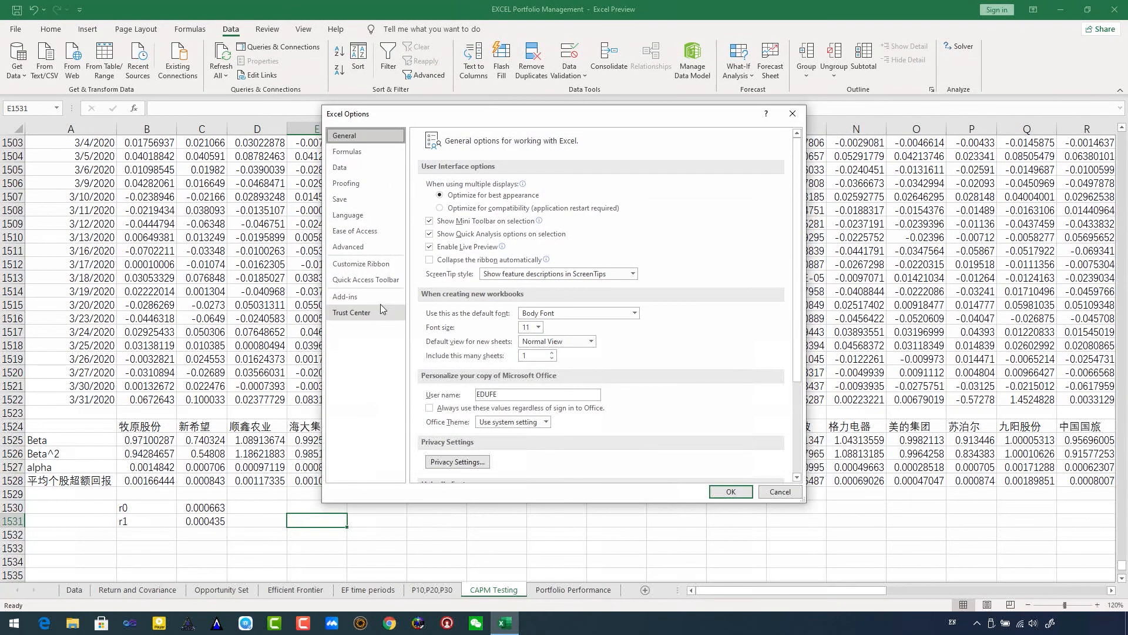
click(373, 298)
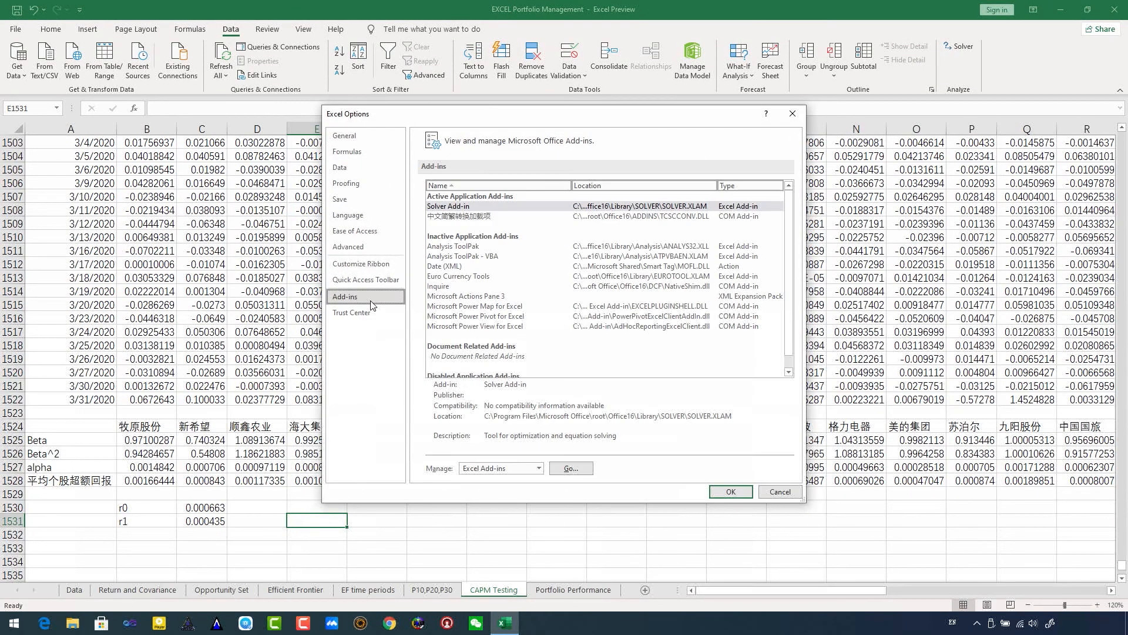
click(563, 474)
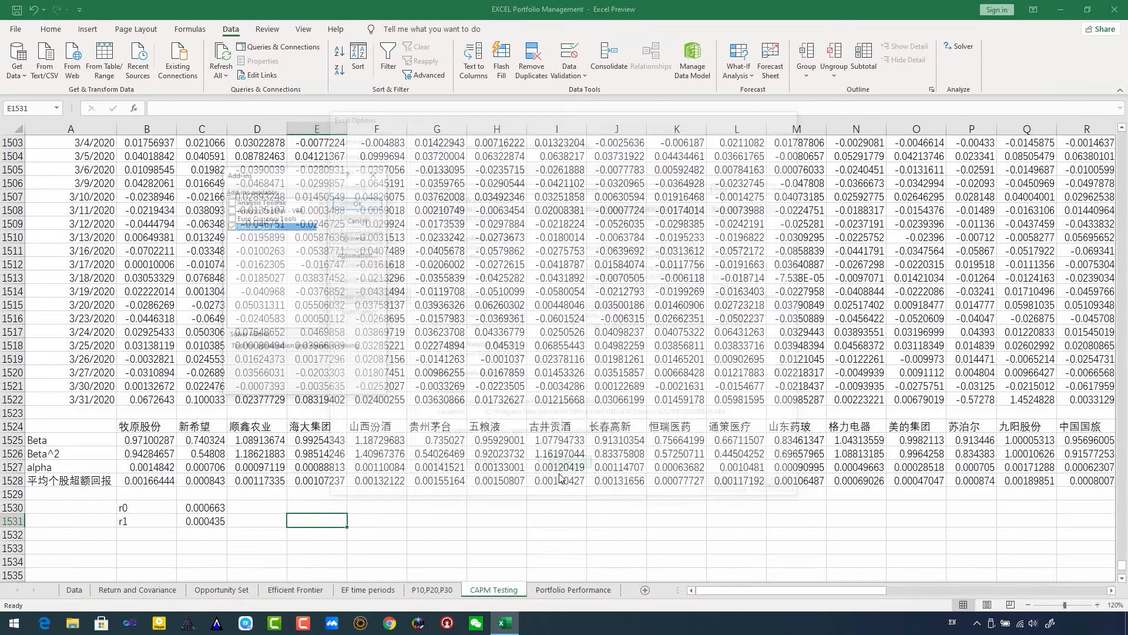
click(231, 201)
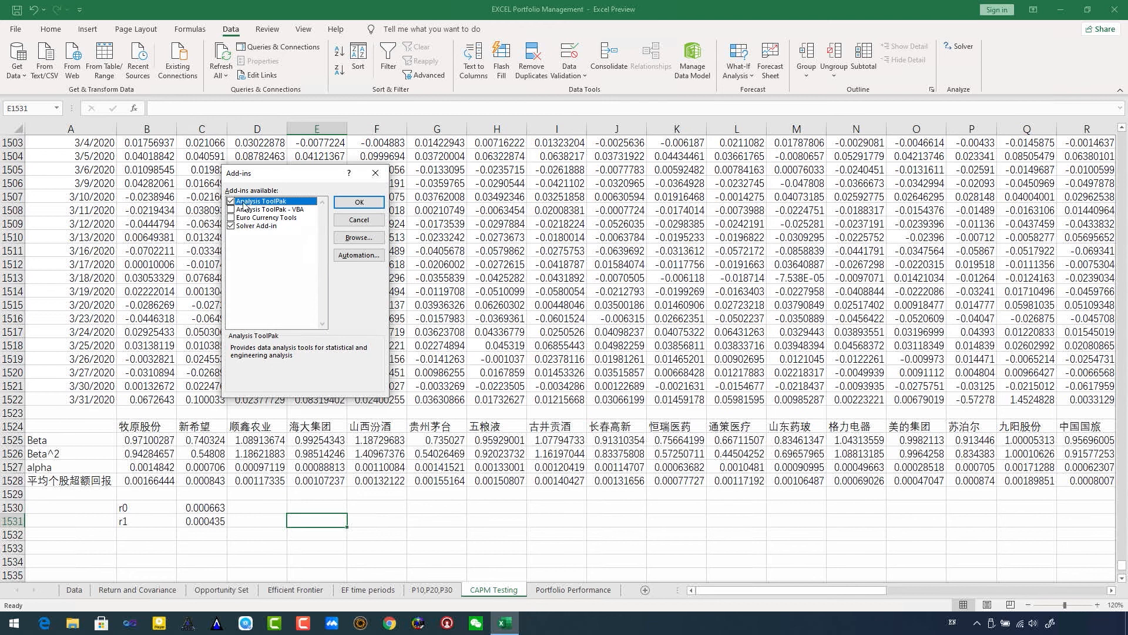
click(355, 203)
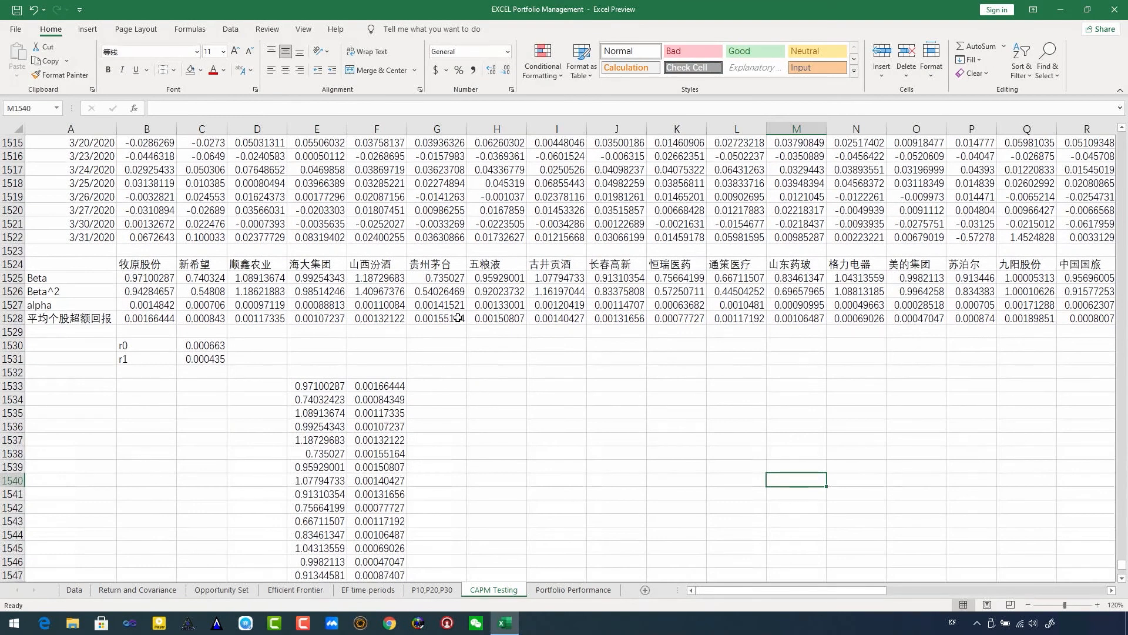
Label the beta column X in E1532 and the average excess return column Y in F1532.
click(308, 374)
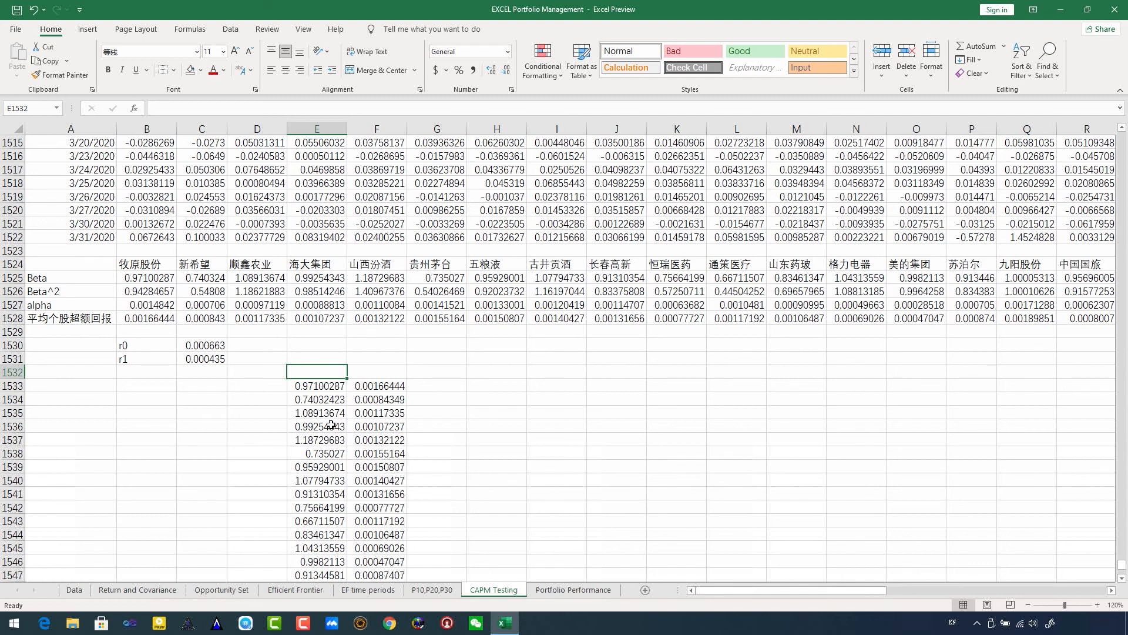
text(X)
click(373, 372)
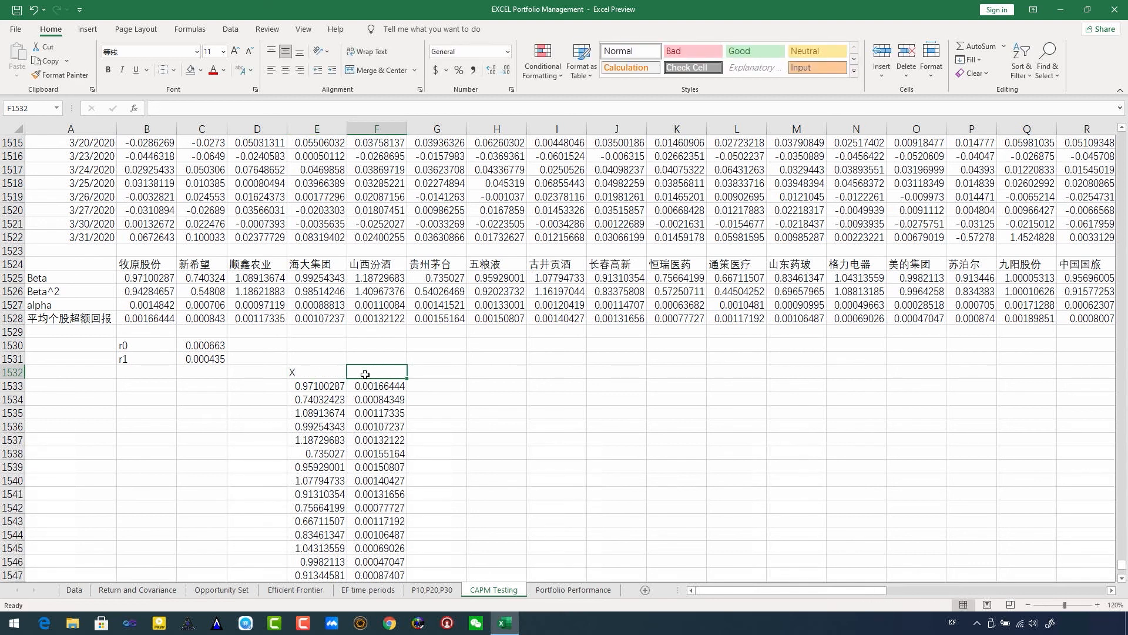
text(Y)
Start a Regression from the Data Analysis tools.
click(500, 398)
click(477, 369)
click(235, 30)
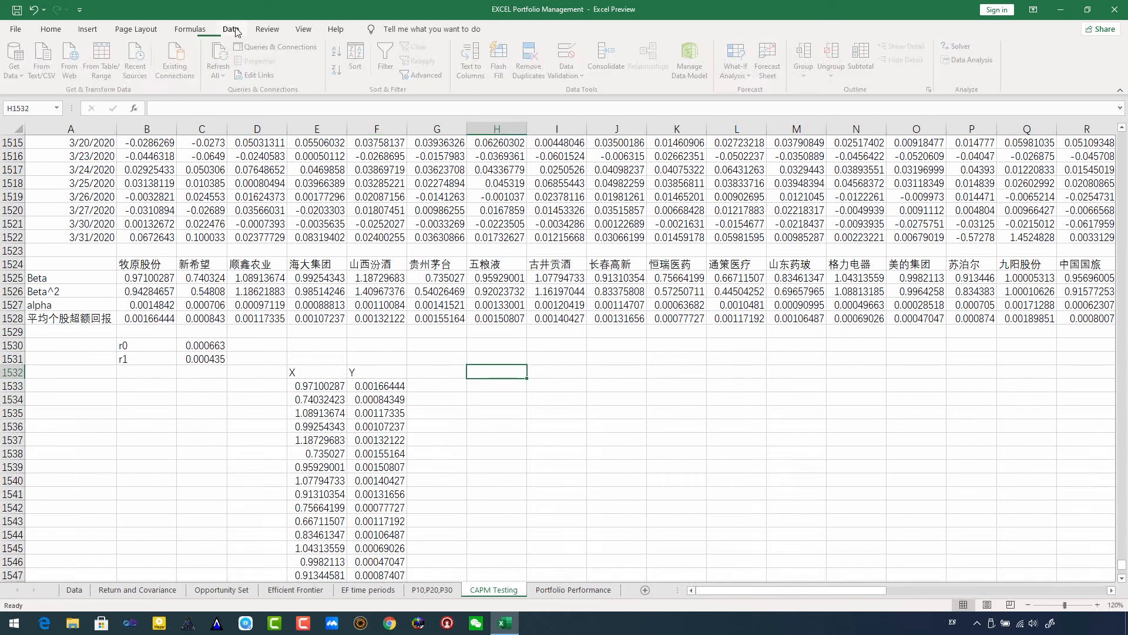
click(990, 61)
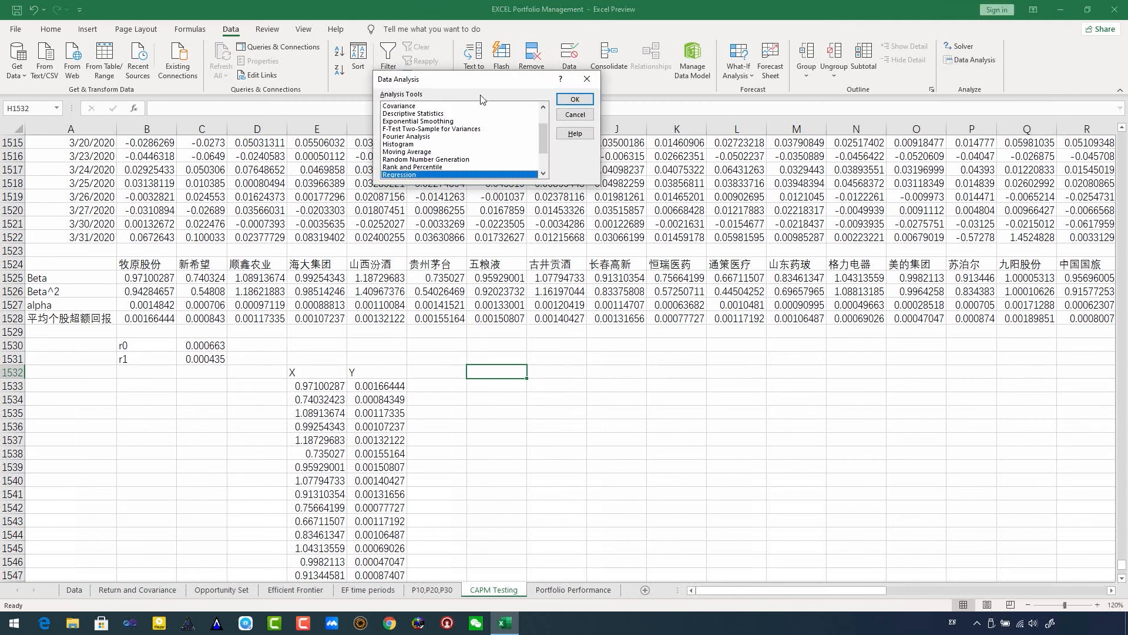
drag(486, 84, 487, 146)
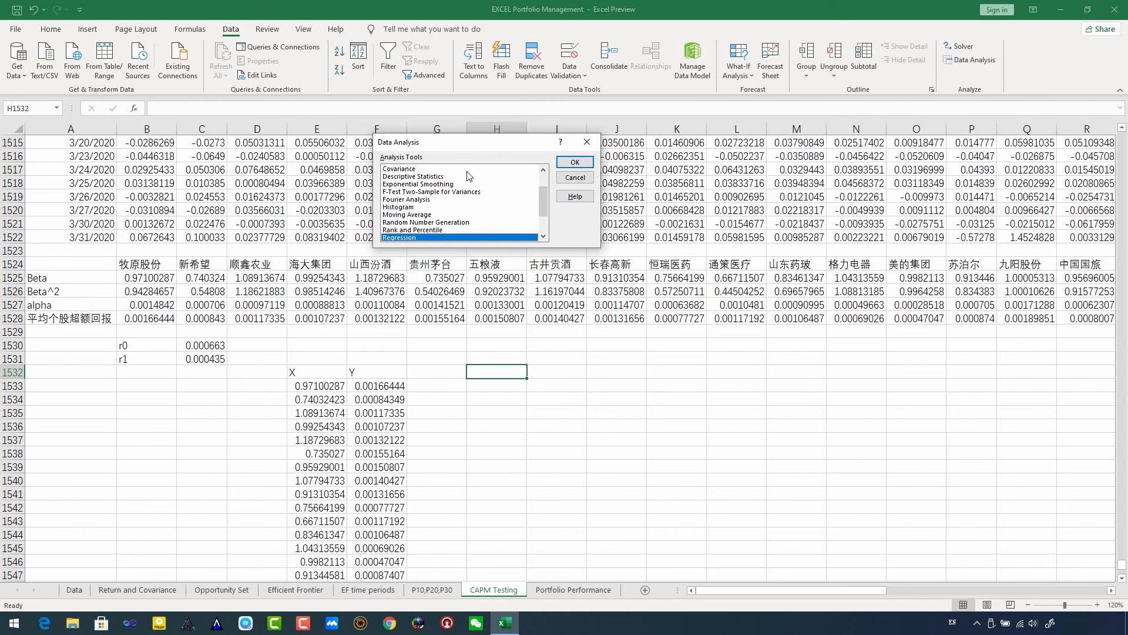
scroll(424, 219, down, 2)
scroll(427, 207, up, 3)
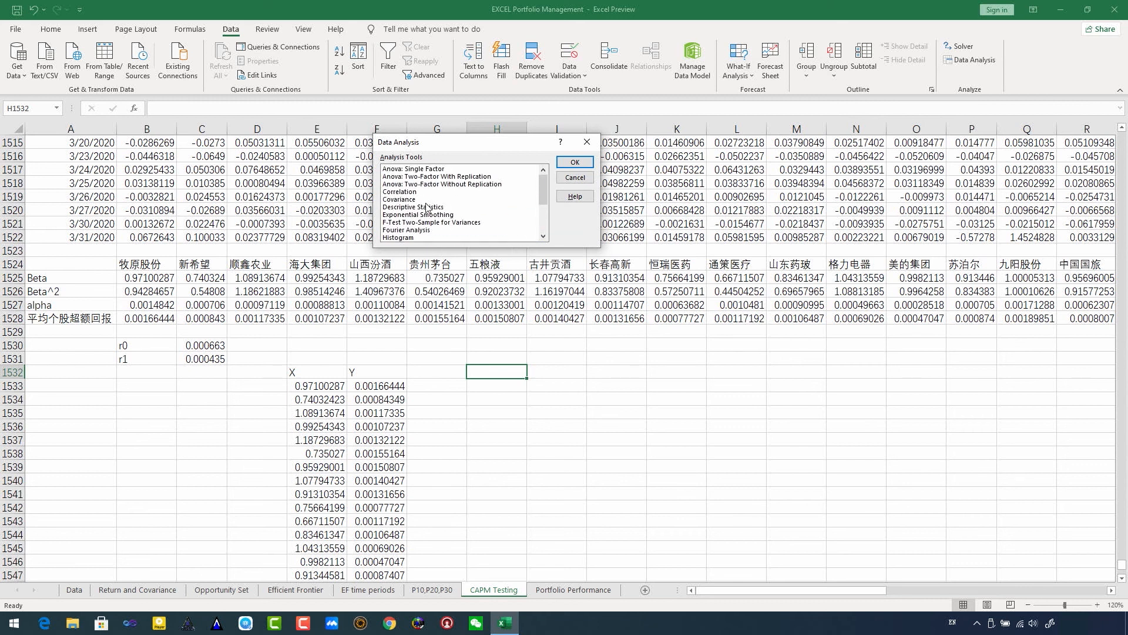
scroll(428, 205, down, 3)
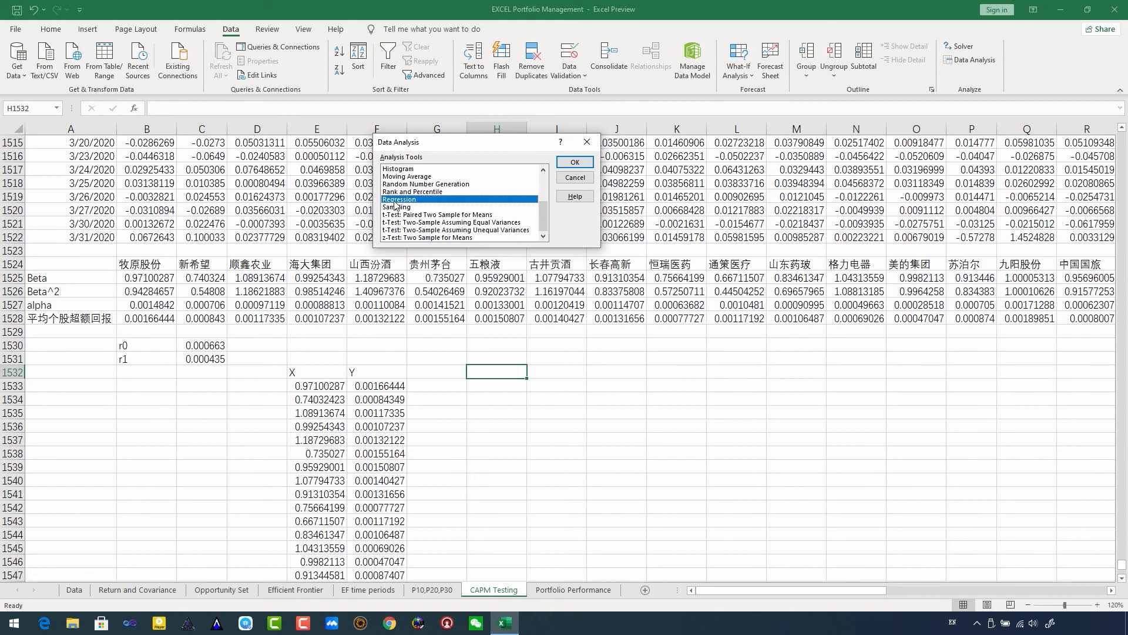
click(575, 162)
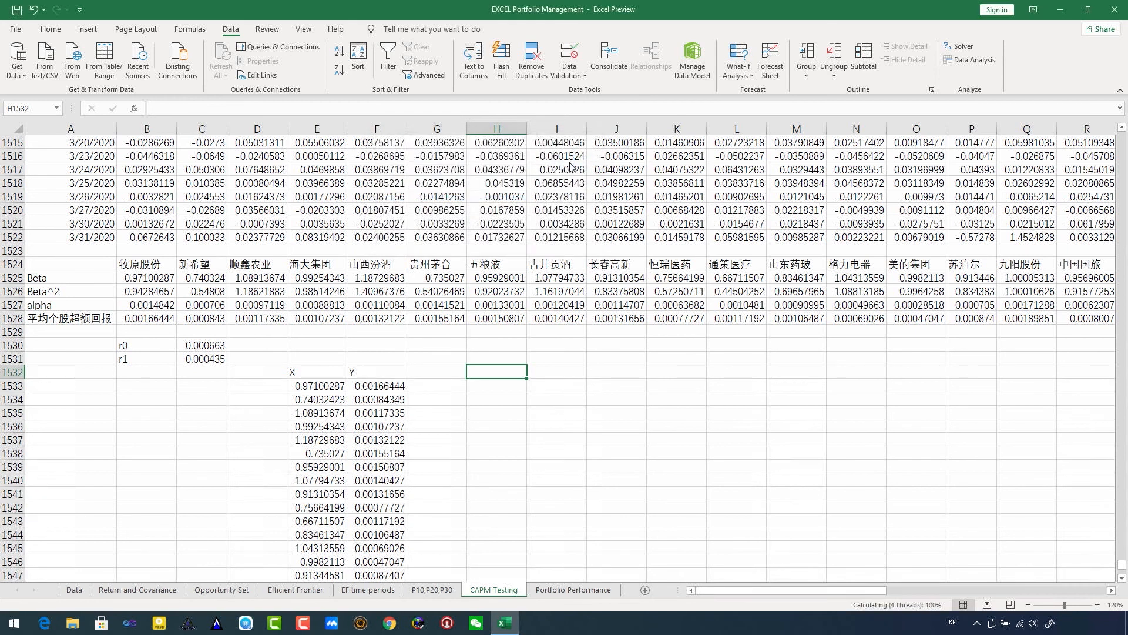
Clear the existing Y and X input ranges in the Regression settings.
drag(480, 120, 579, 126)
key(BackSpace)
key(BackSpace)
key(BackSpace)
drag(472, 136, 536, 136)
key(BackSpace)
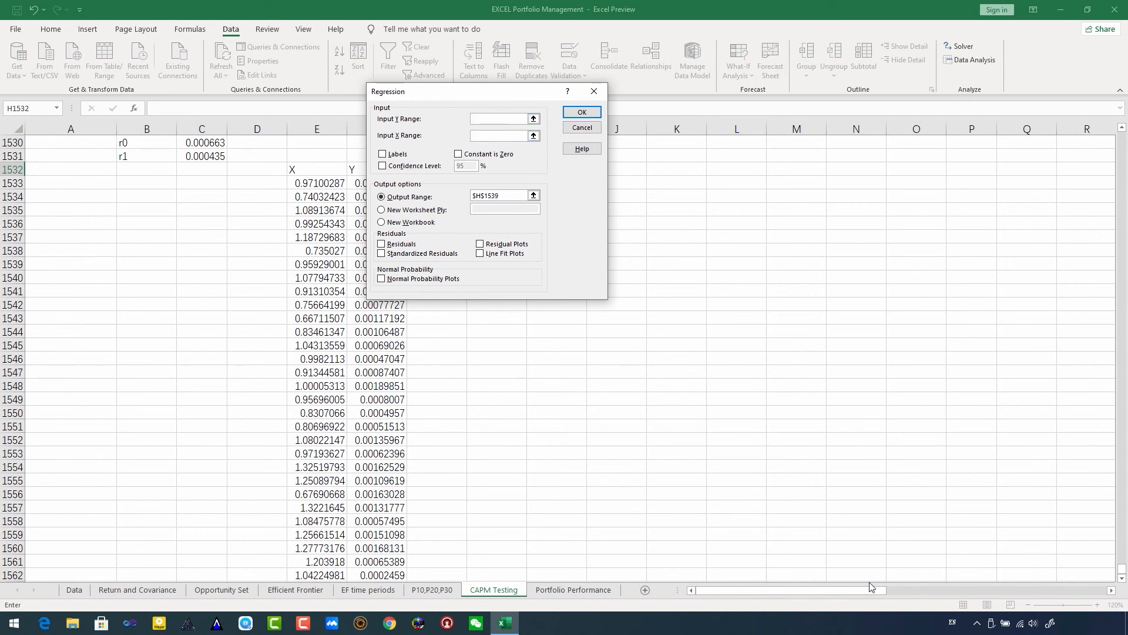
Set the regression's Y input range to F1533:F1562 and its X input range to E1533:E1562.
drag(445, 95, 632, 15)
click(365, 186)
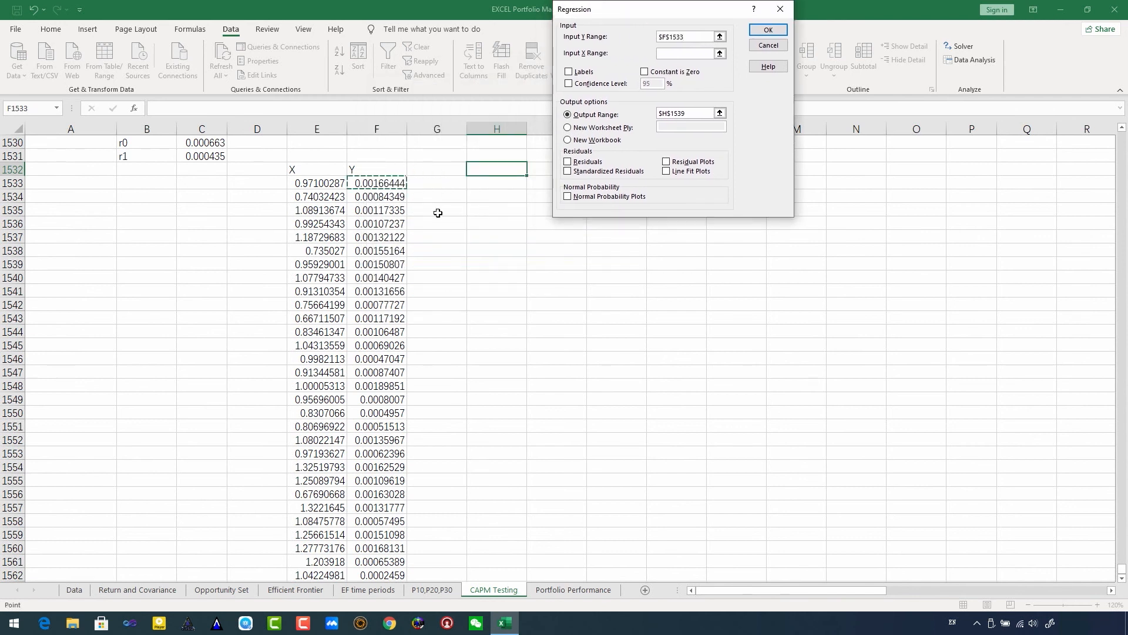
key(ctrl+shift+Down)
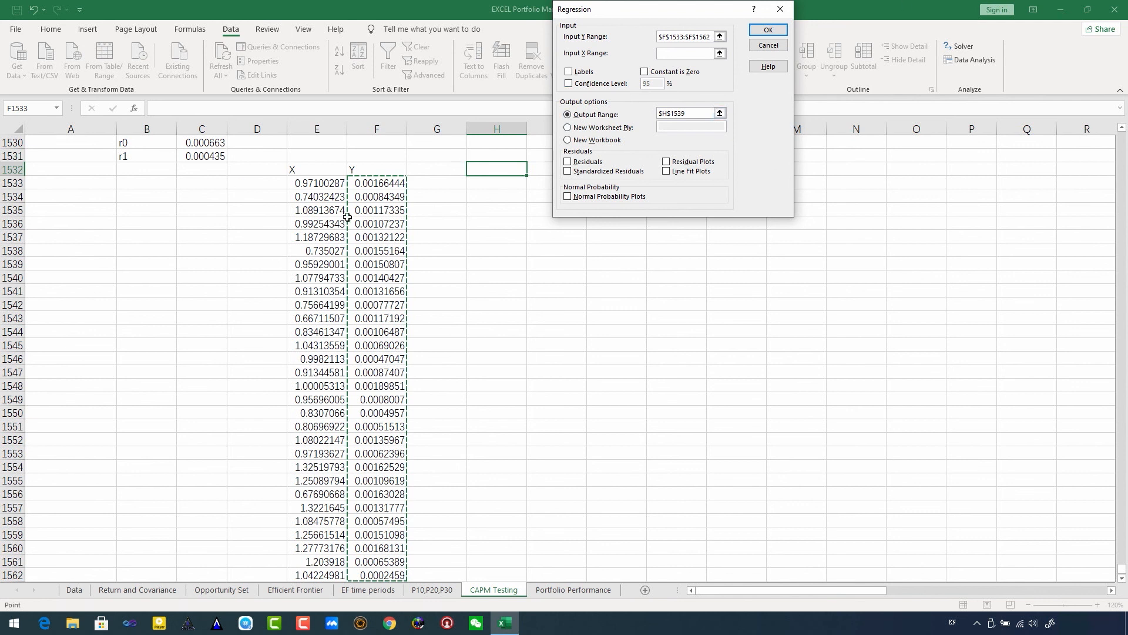
click(686, 54)
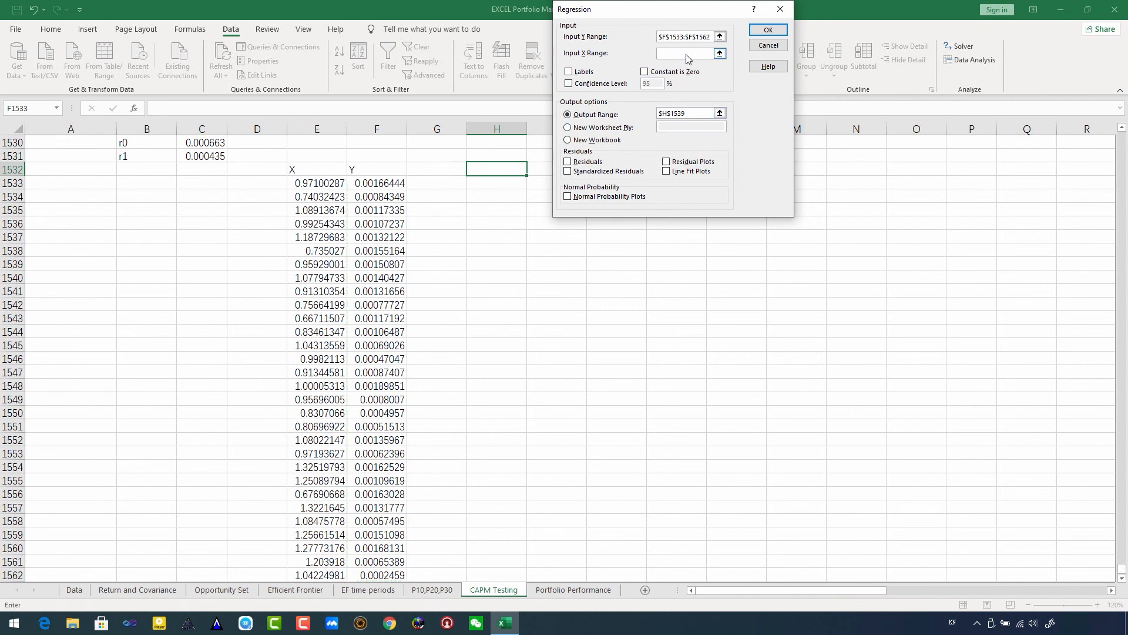
click(306, 186)
key(ctrl+shift+Down)
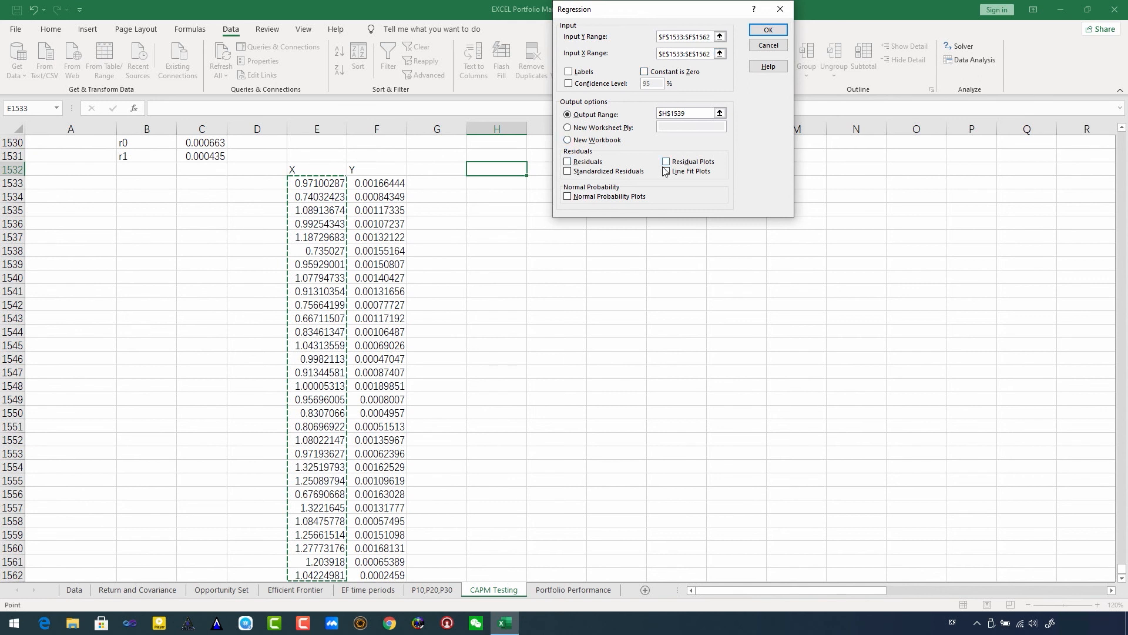
Run the regression with the output range at H1539.
click(678, 117)
scroll(538, 273, up, 5)
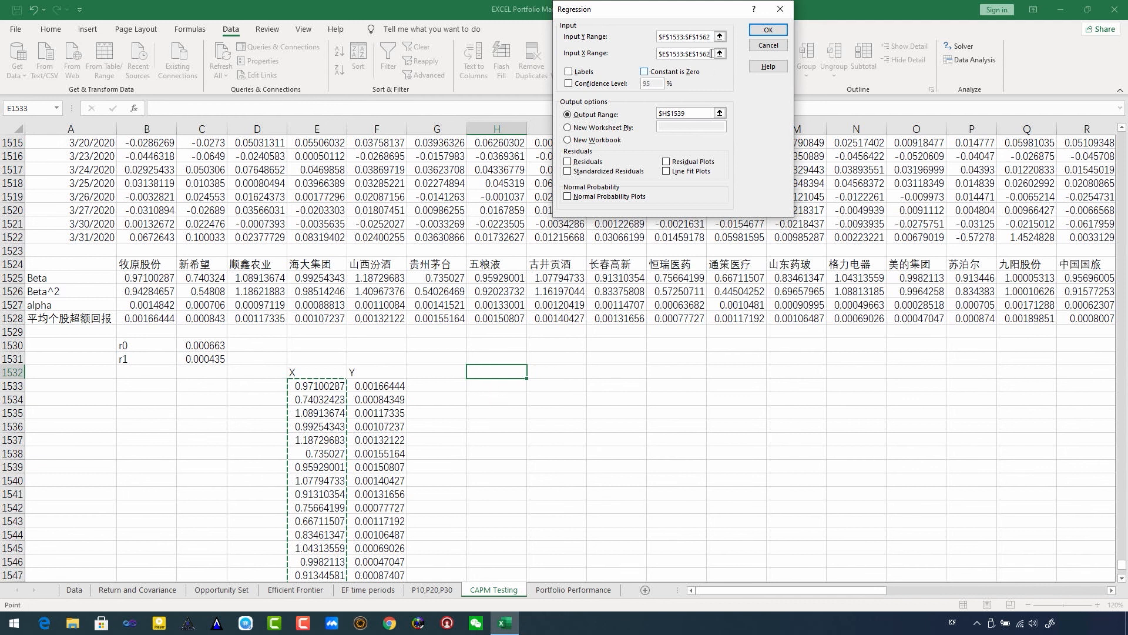
click(753, 32)
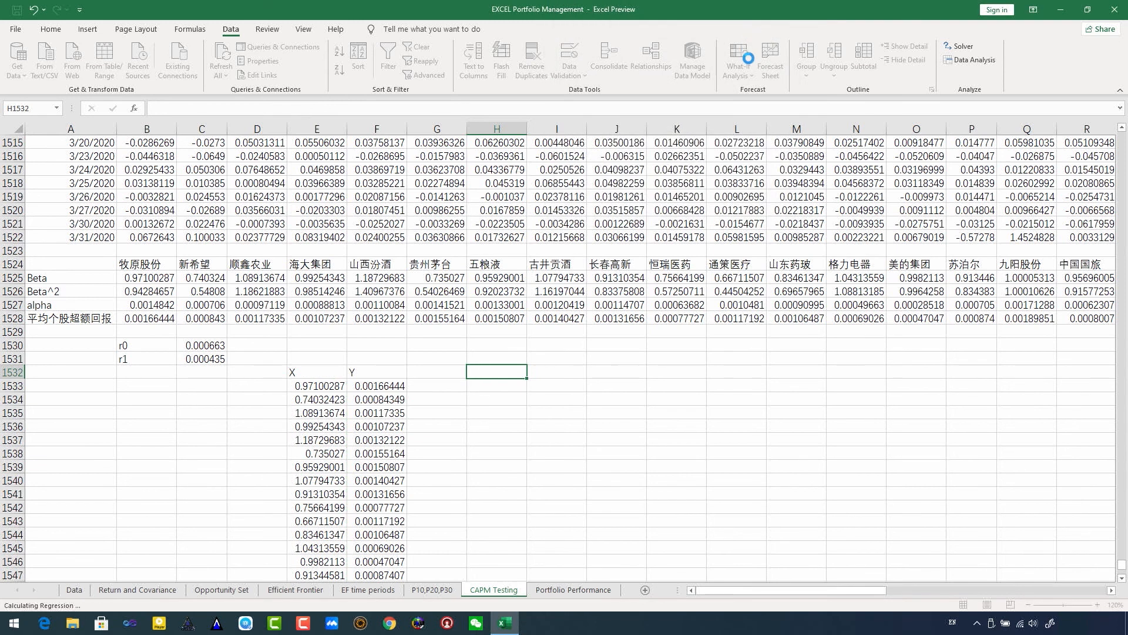
Examine the regression summary output, including the coefficients, t Stats and P-values for the intercept and X Variable 1.
scroll(749, 62, down, 3)
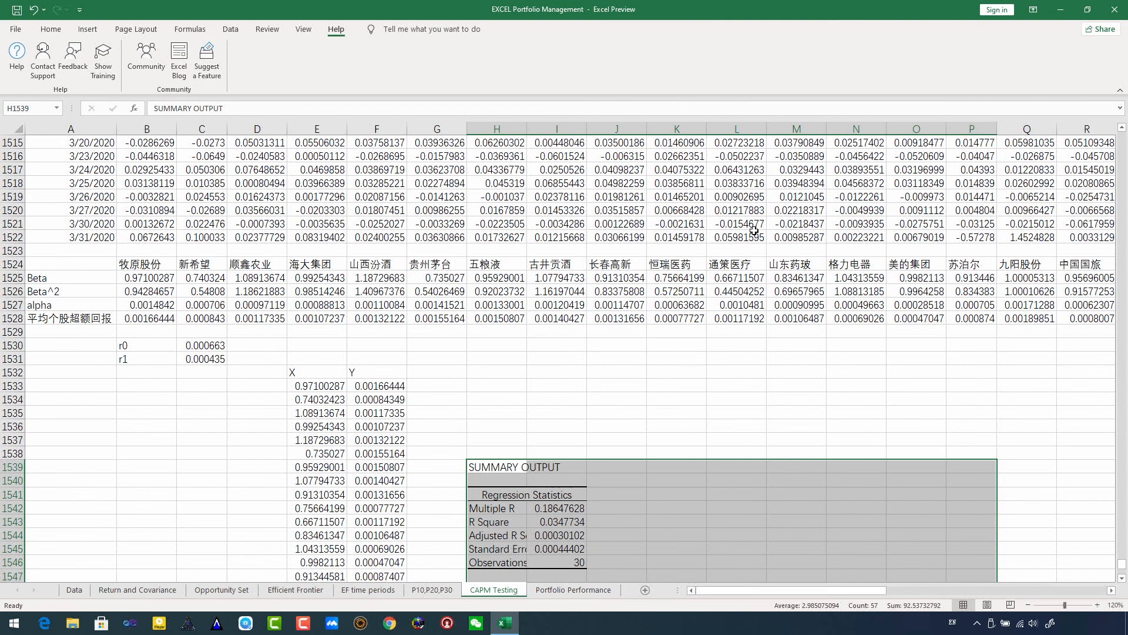
scroll(711, 399, down, 7)
scroll(705, 364, up, 2)
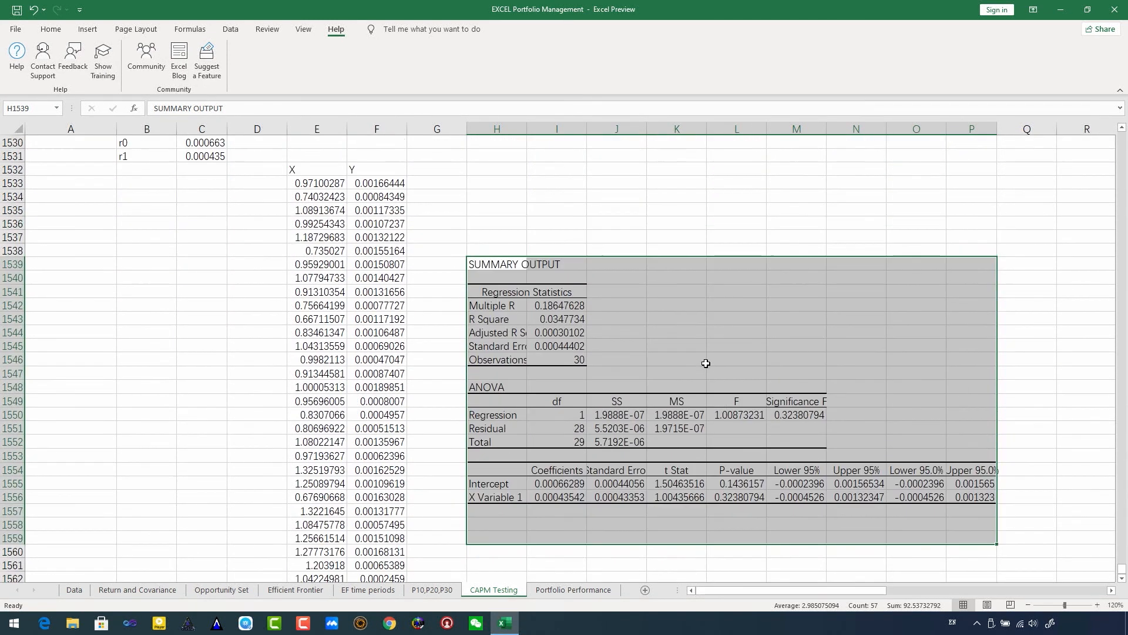
click(712, 360)
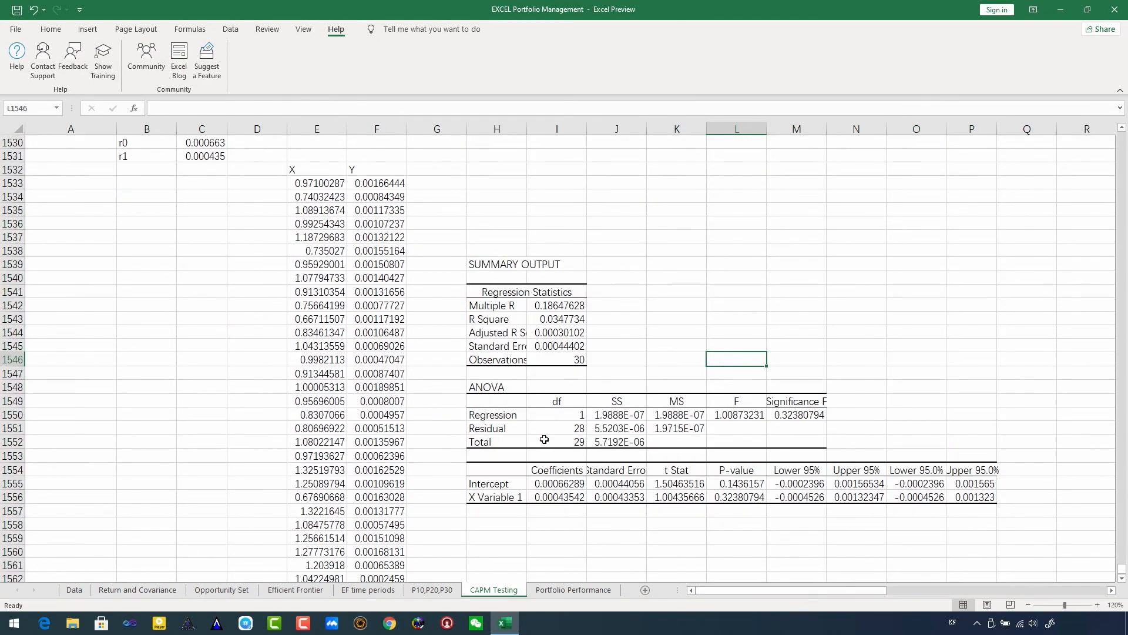
scroll(545, 440, down, 1)
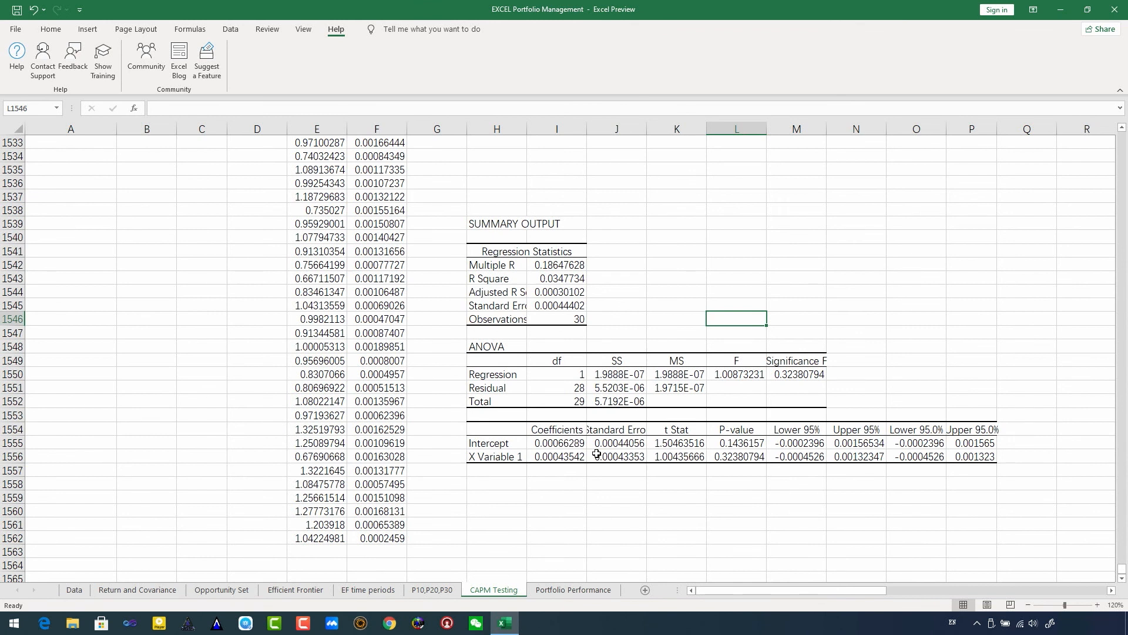
scroll(597, 453, up, 2)
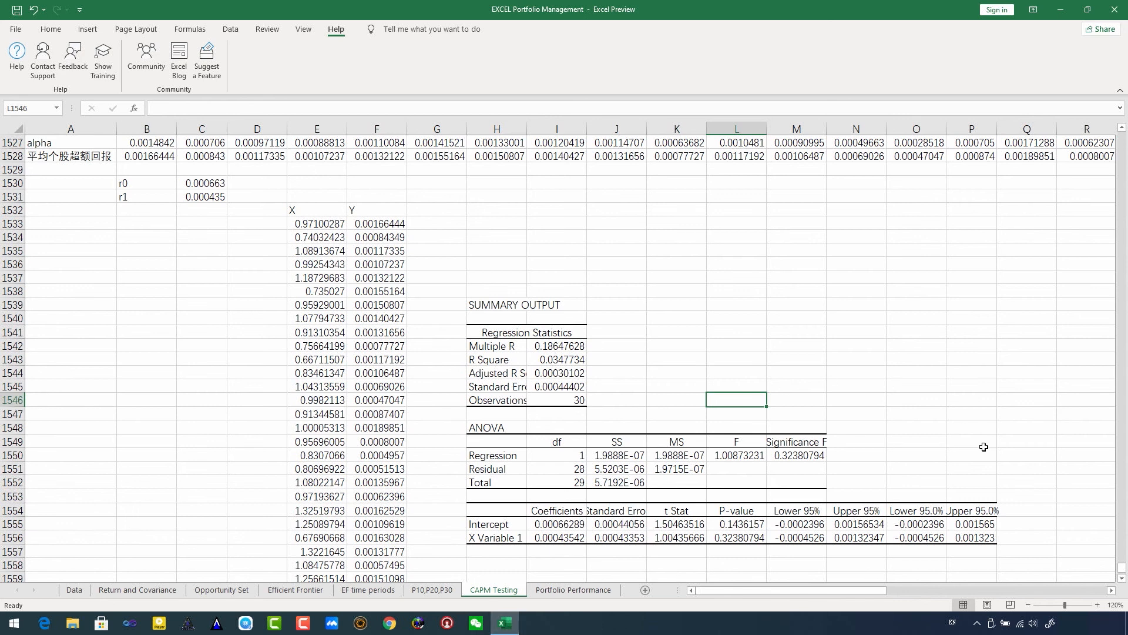
scroll(984, 447, up, 9)
scroll(971, 537, down, 11)
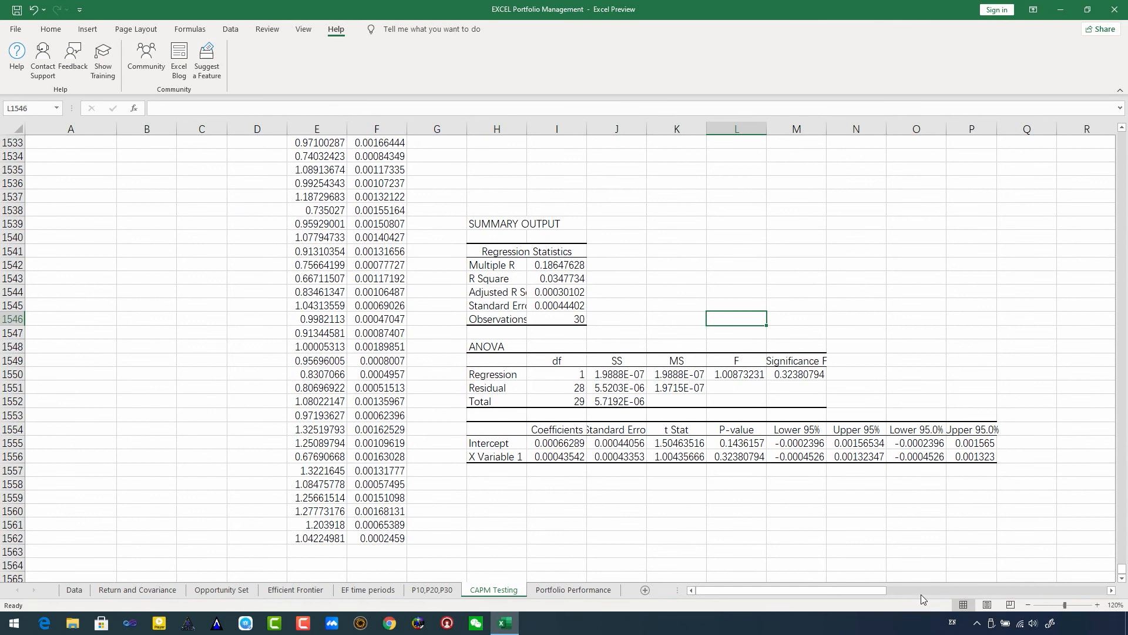
Compare the γ0 hypotheses in the CAPM Testing notes with the intercept's t Stat and P-value in the regression output.
drag(877, 590, 1086, 591)
scroll(1005, 419, up, 7)
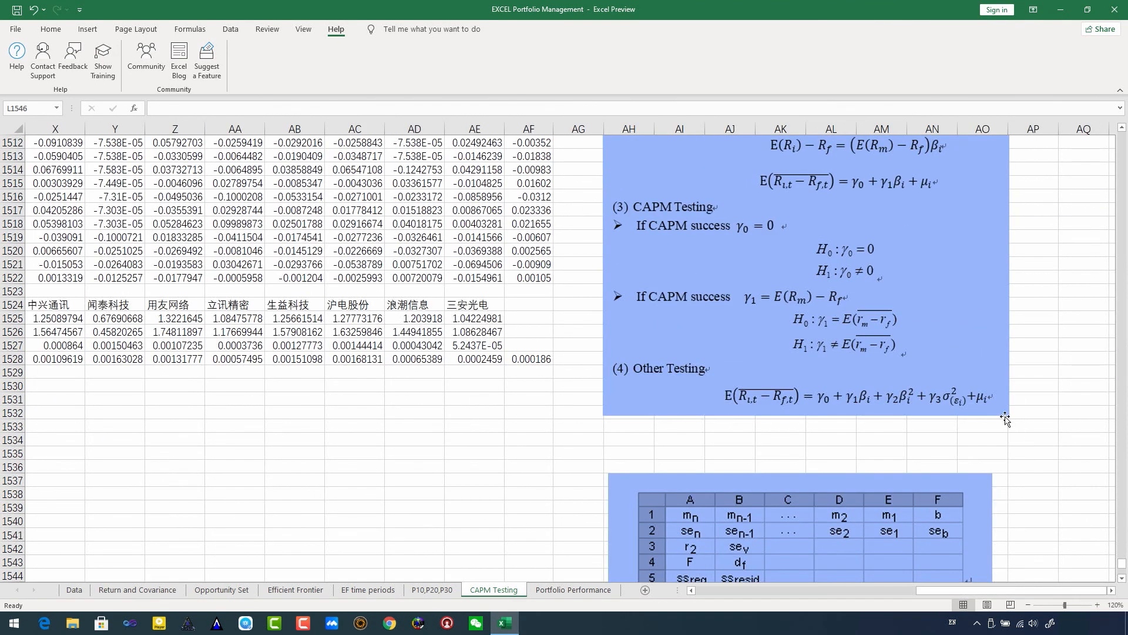
scroll(810, 305, up, 1)
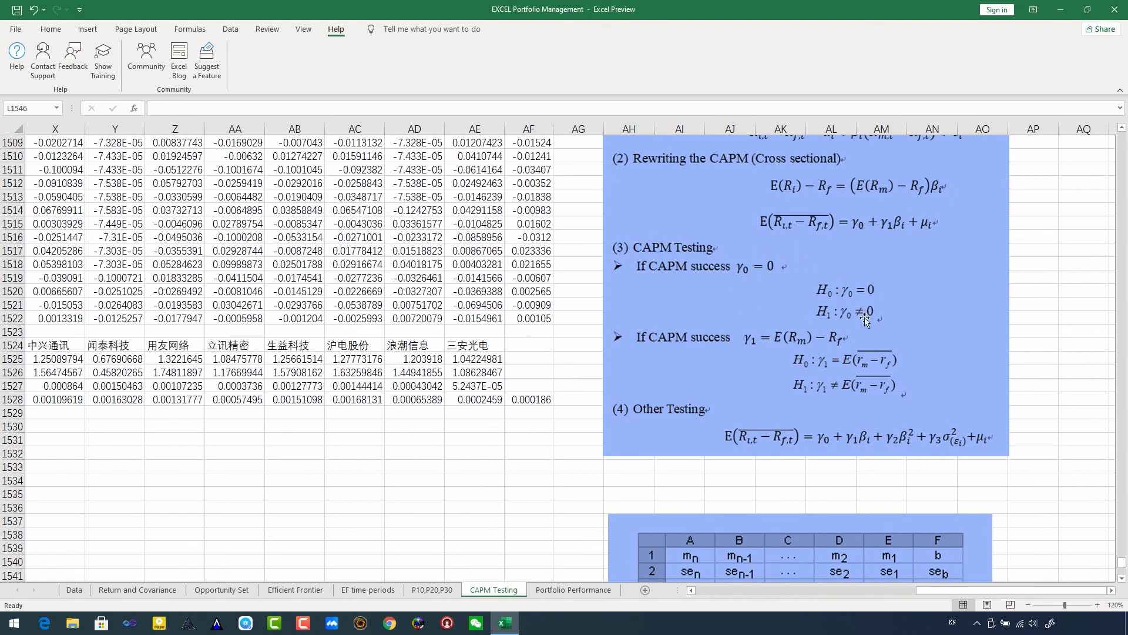
drag(941, 599, 711, 591)
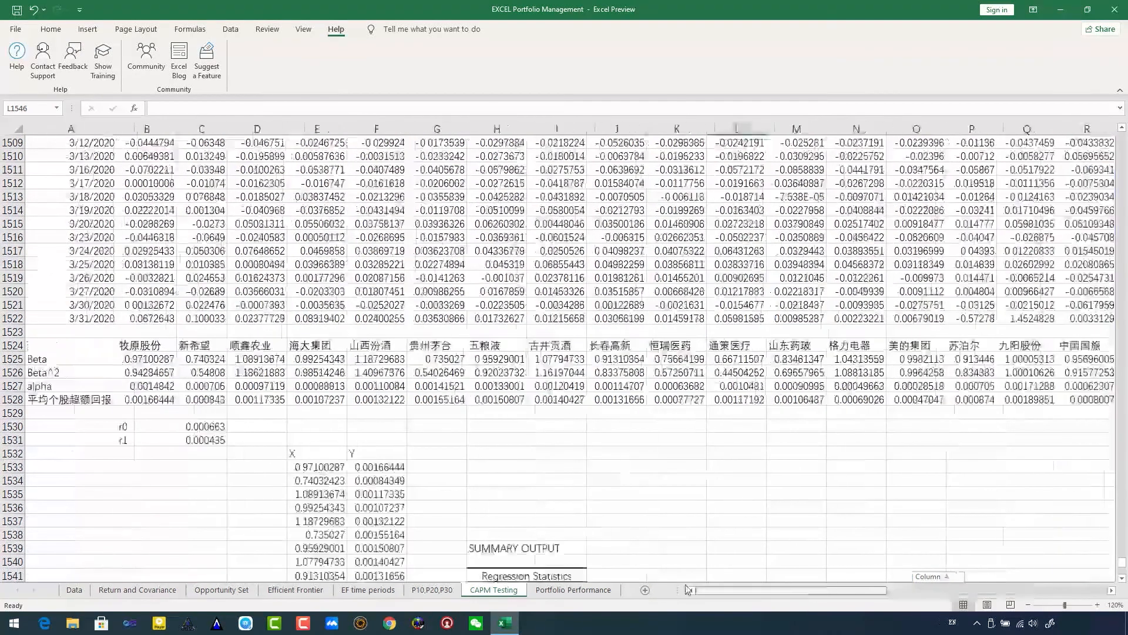
scroll(476, 494, down, 5)
scroll(576, 544, down, 3)
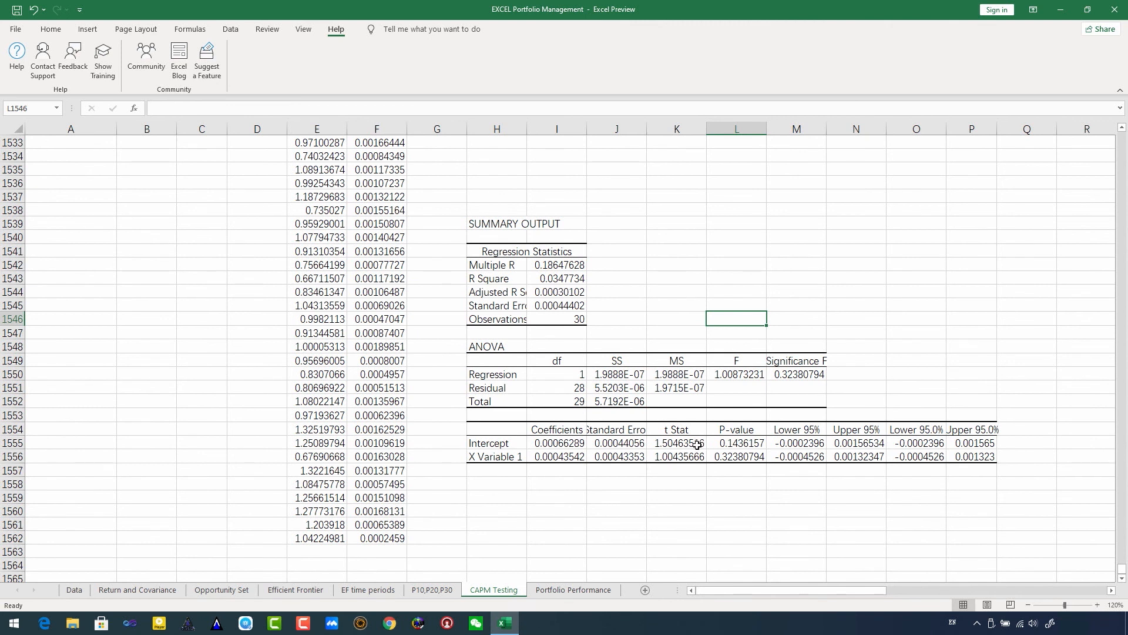
Review the γ1 hypotheses in the CAPM Testing notes.
drag(814, 590, 1096, 588)
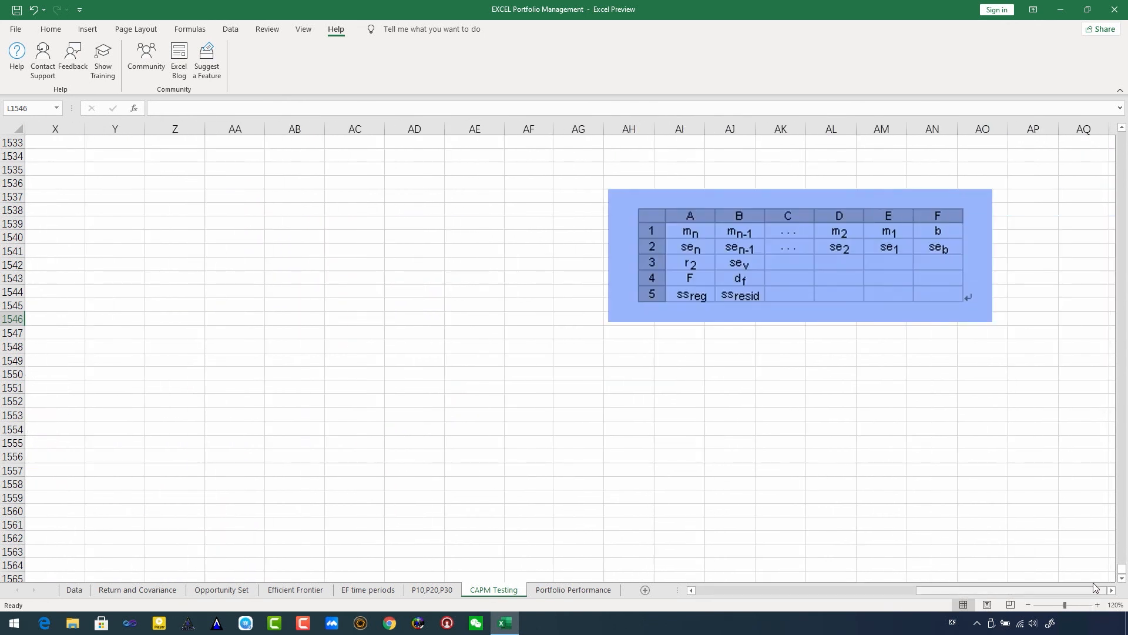
scroll(1036, 341, up, 6)
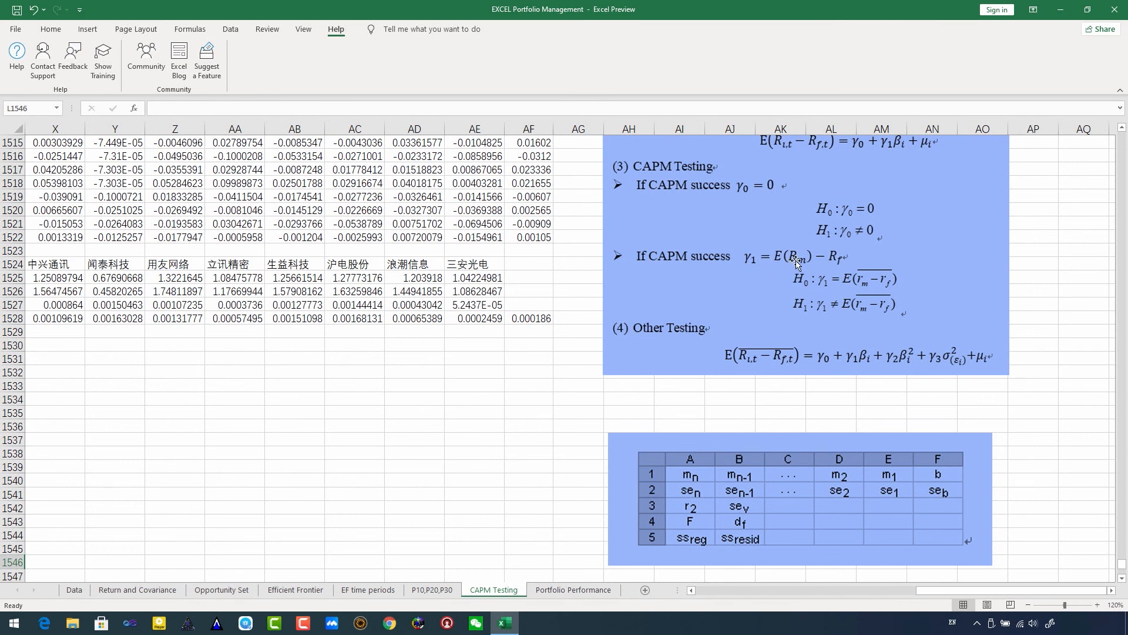
drag(931, 592, 895, 593)
scroll(766, 290, up, 9)
scroll(1057, 265, up, 5)
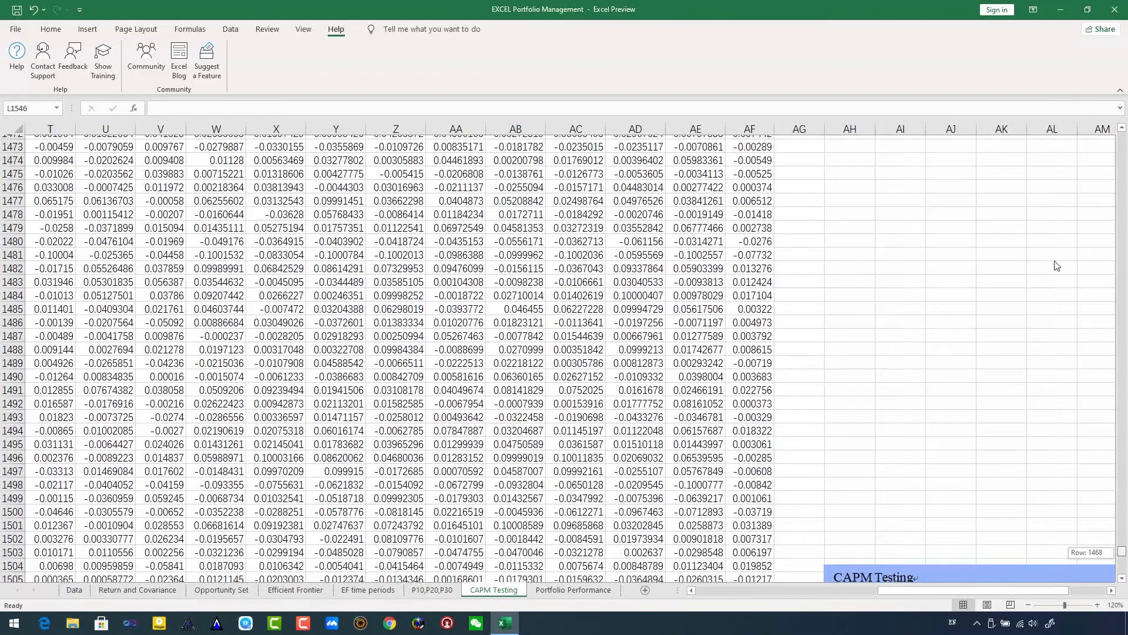
Examine the market excess return column AF and the formula for its average in AF1528.
drag(1058, 266, 1120, 134)
click(751, 123)
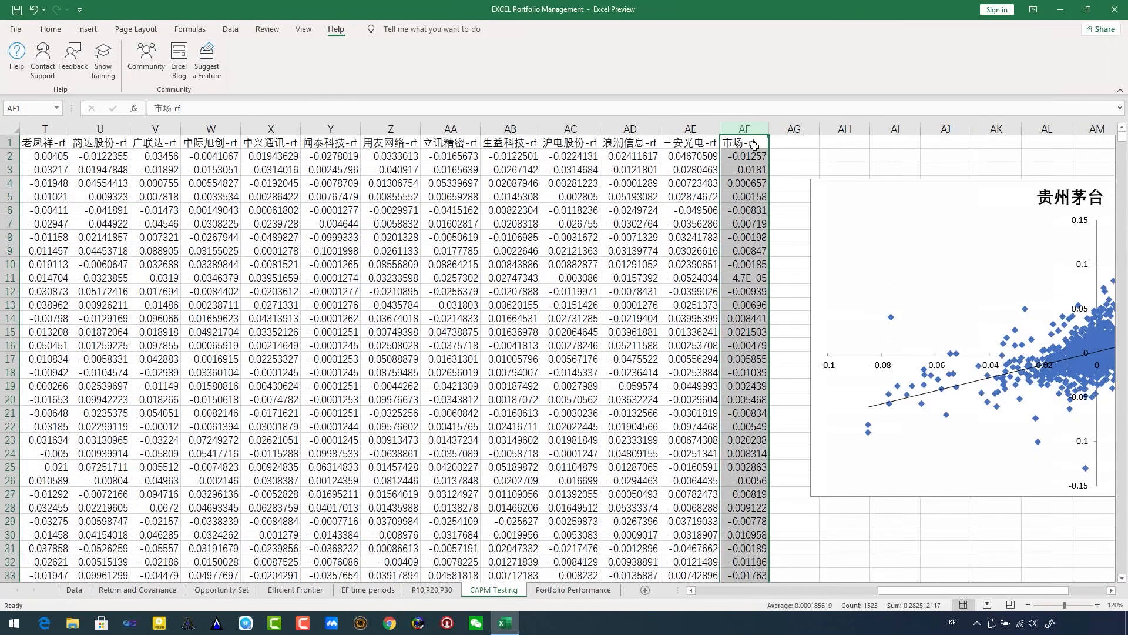
drag(1122, 136, 1126, 250)
mouse_move(1126, 555)
mouse_down()
mouse_move(1127, 141)
mouse_move(1126, 562)
mouse_up()
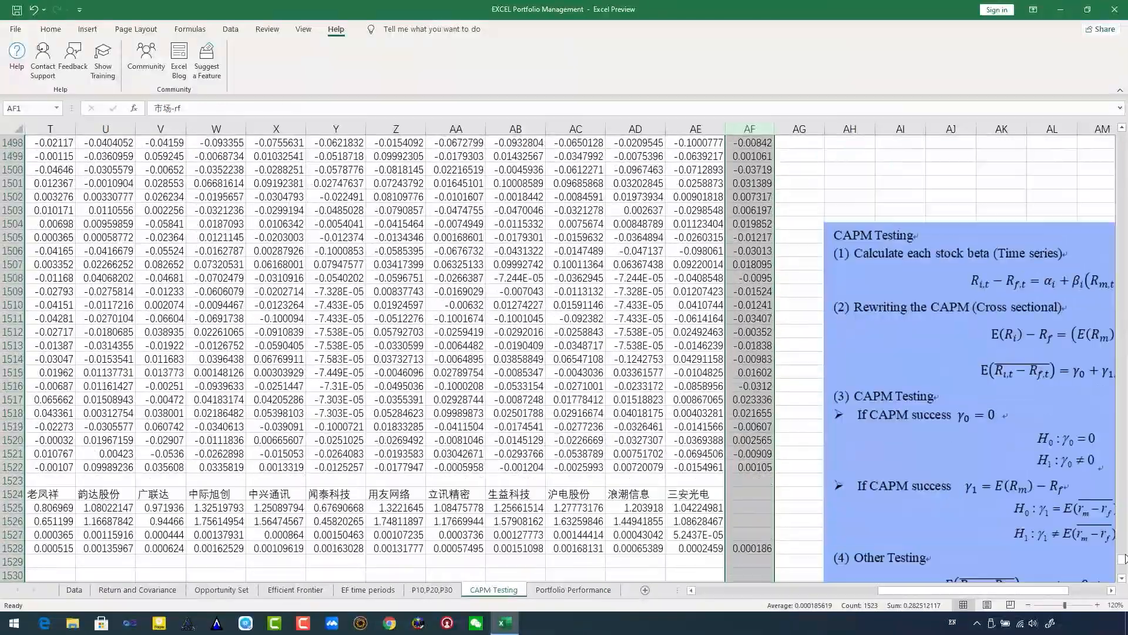
click(762, 426)
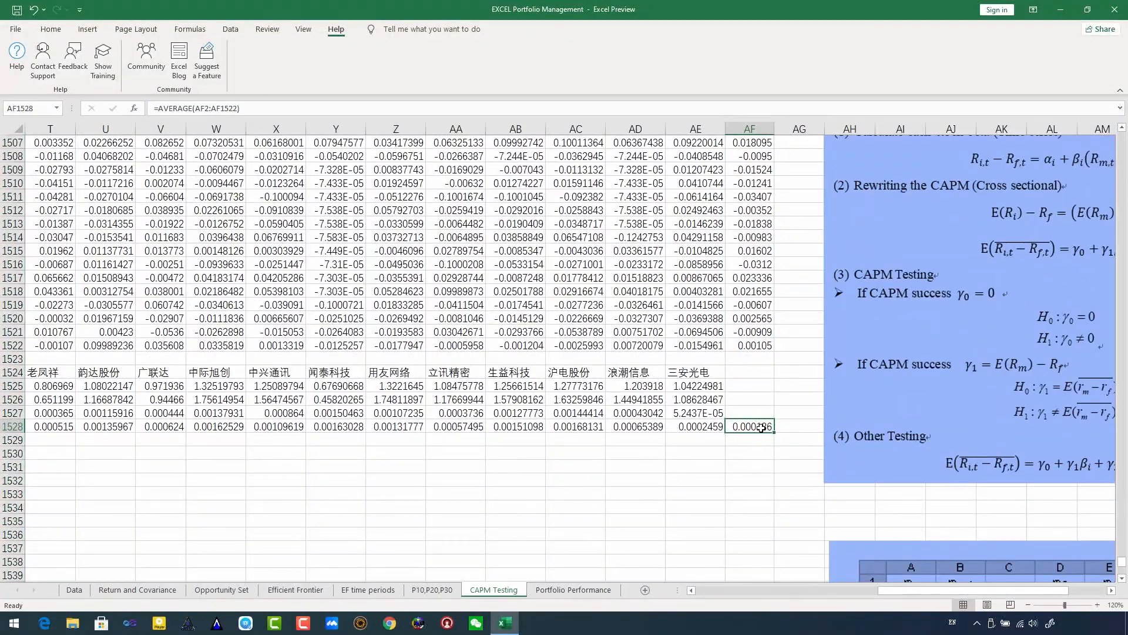
scroll(755, 437, down, 7)
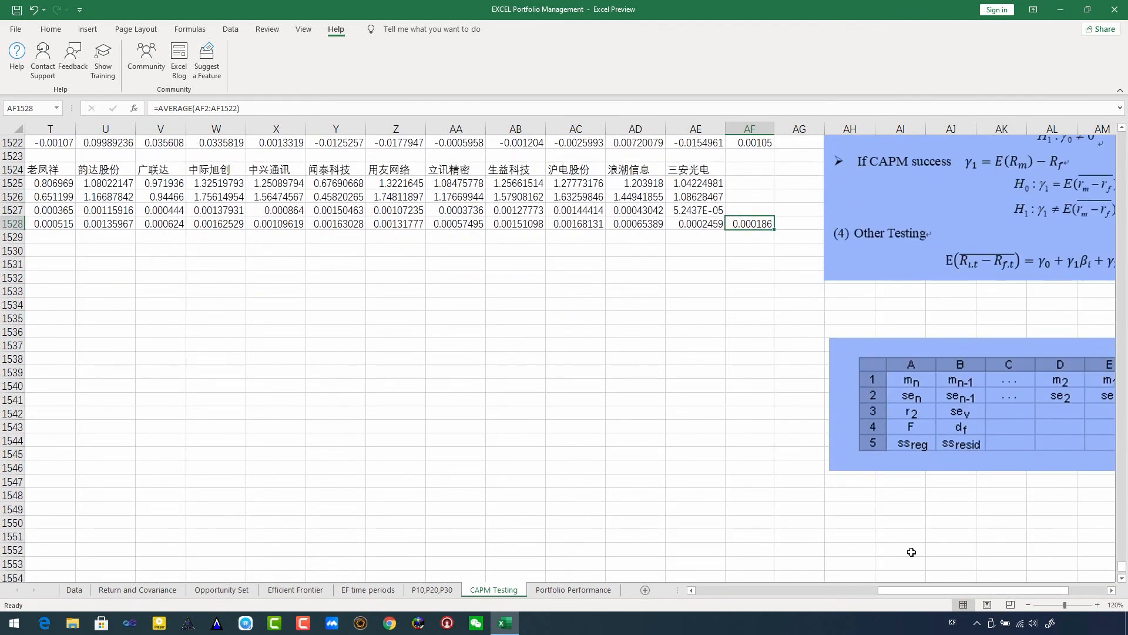
scroll(945, 474, up, 6)
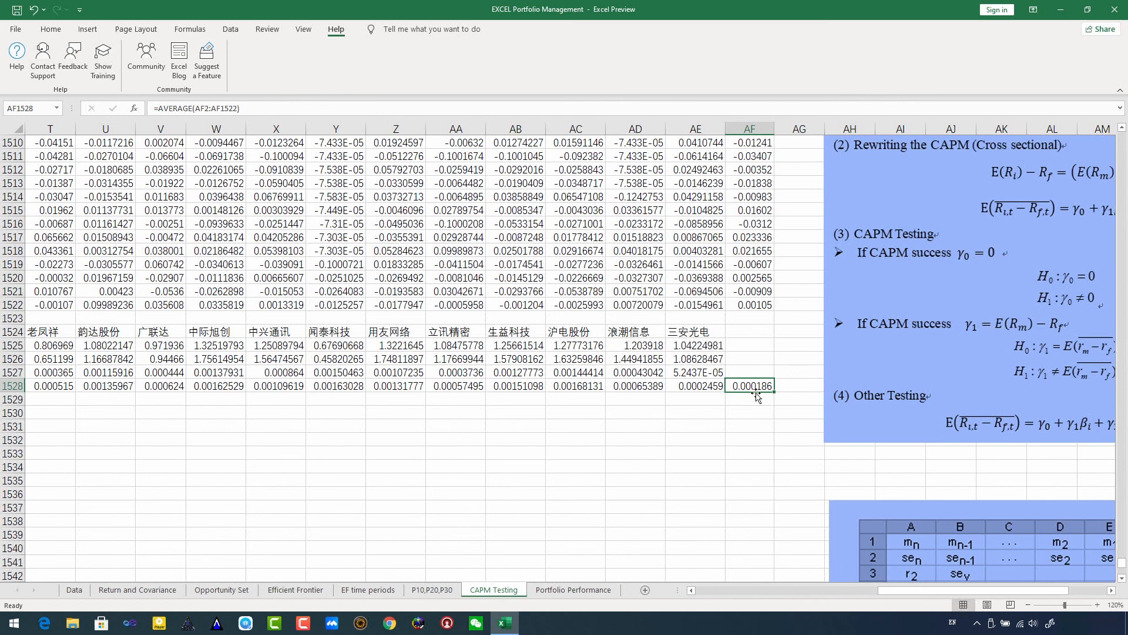
Start a formula in C1536 that subtracts the average market excess return in AF1528 from r1 in C1531.
drag(928, 590, 743, 590)
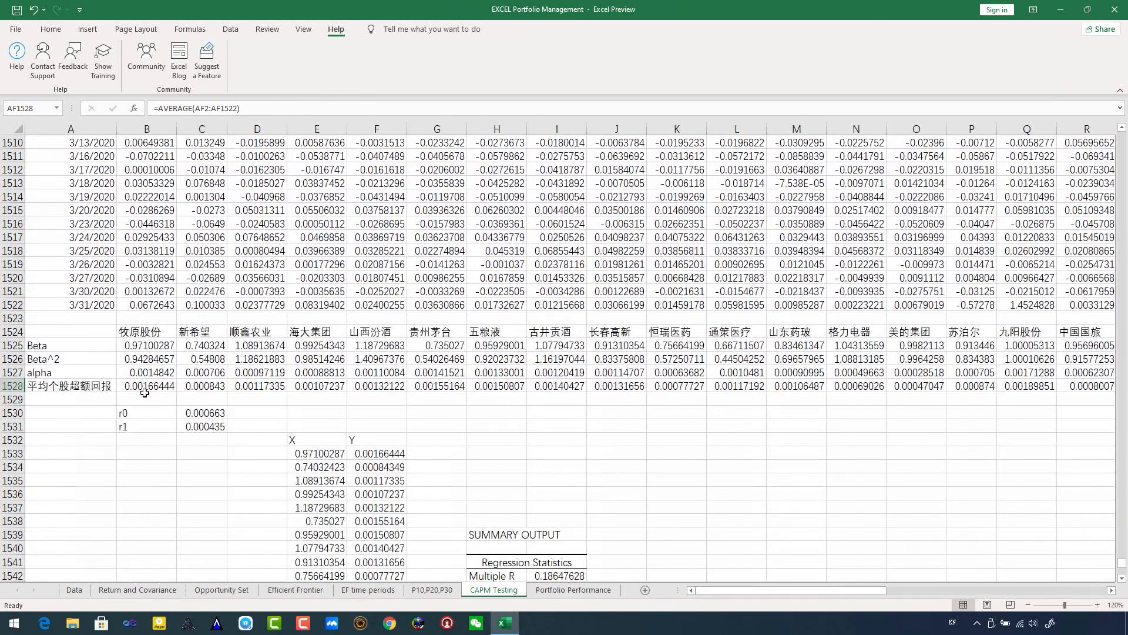
scroll(145, 392, down, 3)
scroll(177, 376, up, 1)
click(206, 350)
click(201, 414)
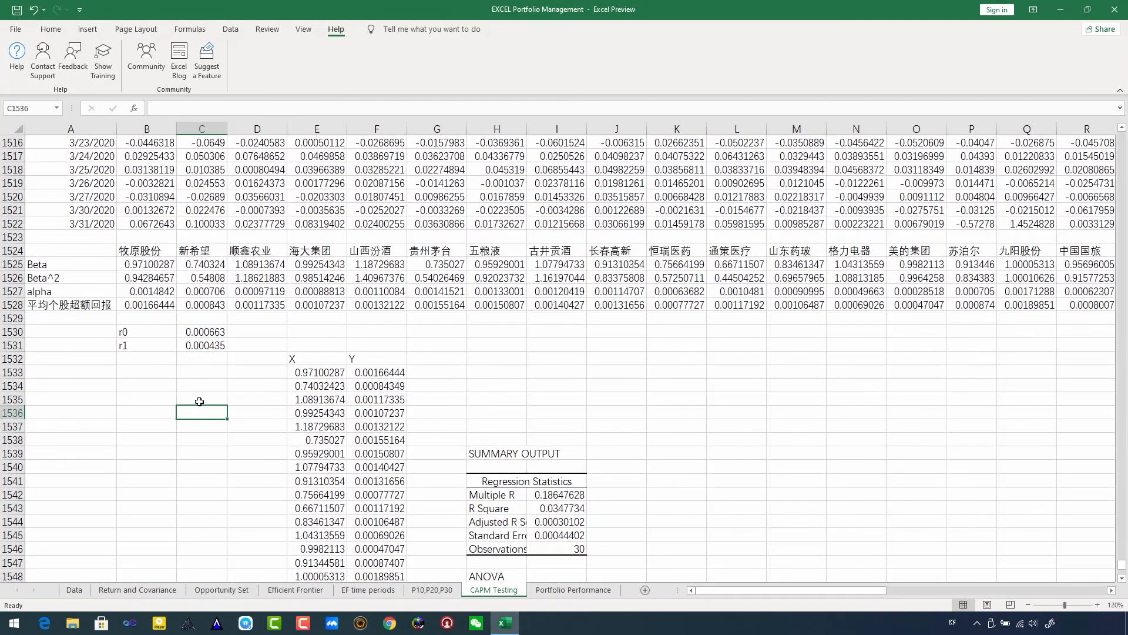
text(=)
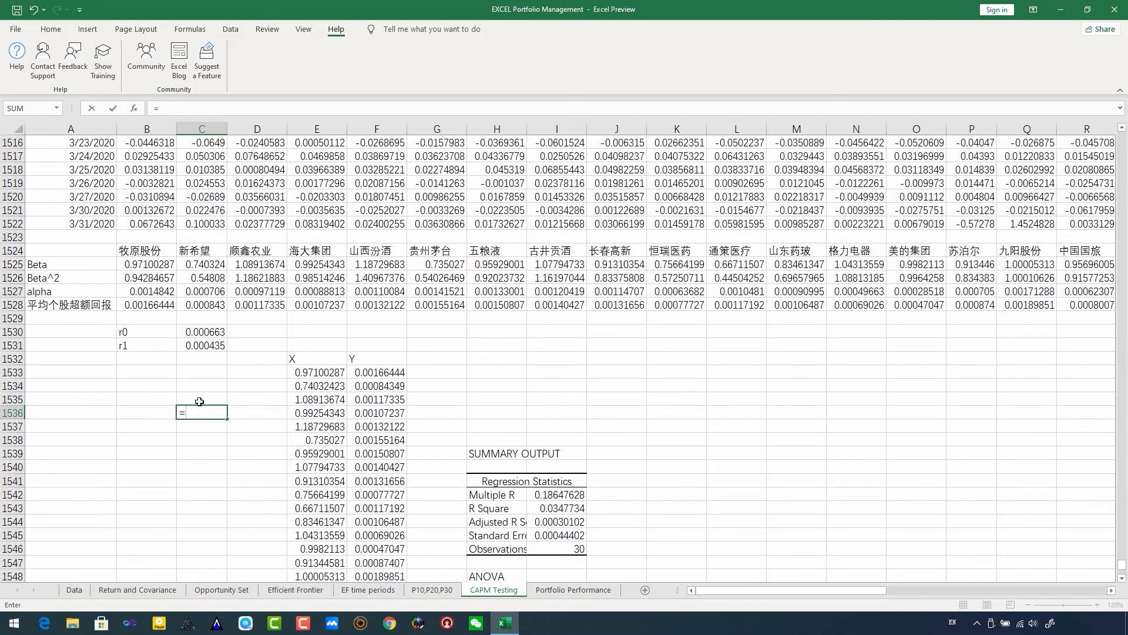
click(190, 348)
text(-)
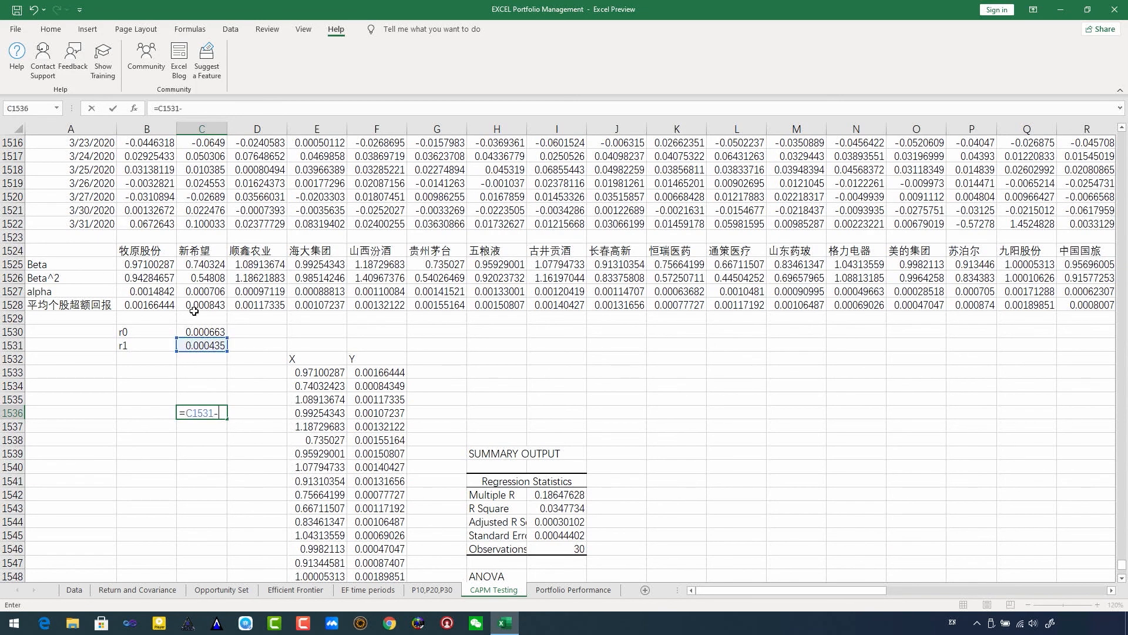
drag(757, 594, 999, 591)
click(529, 301)
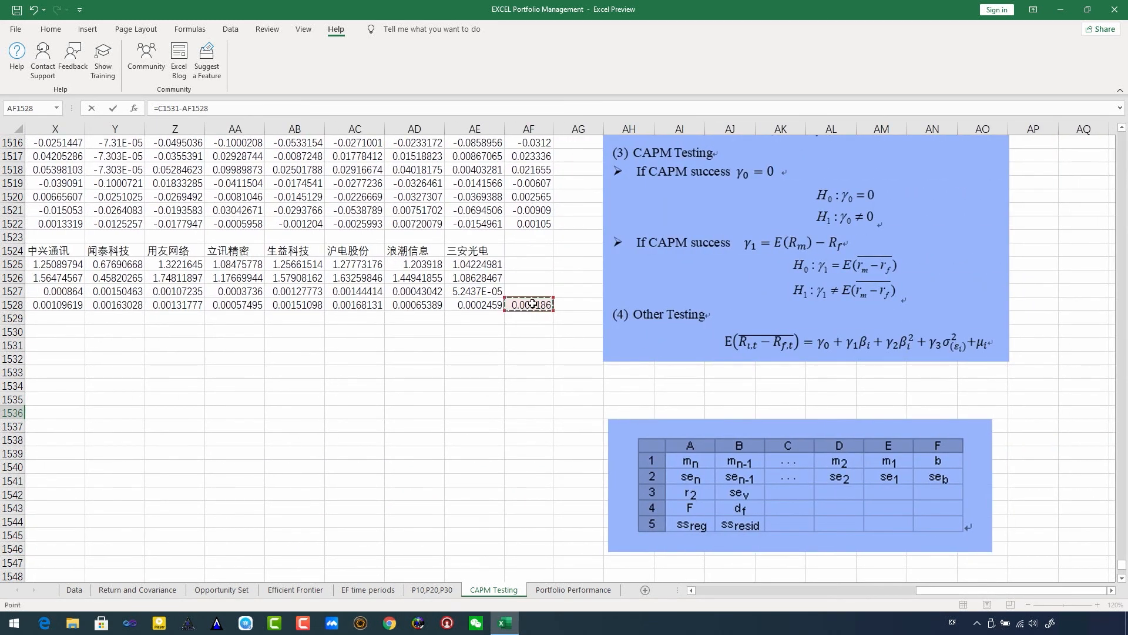
drag(944, 595, 682, 589)
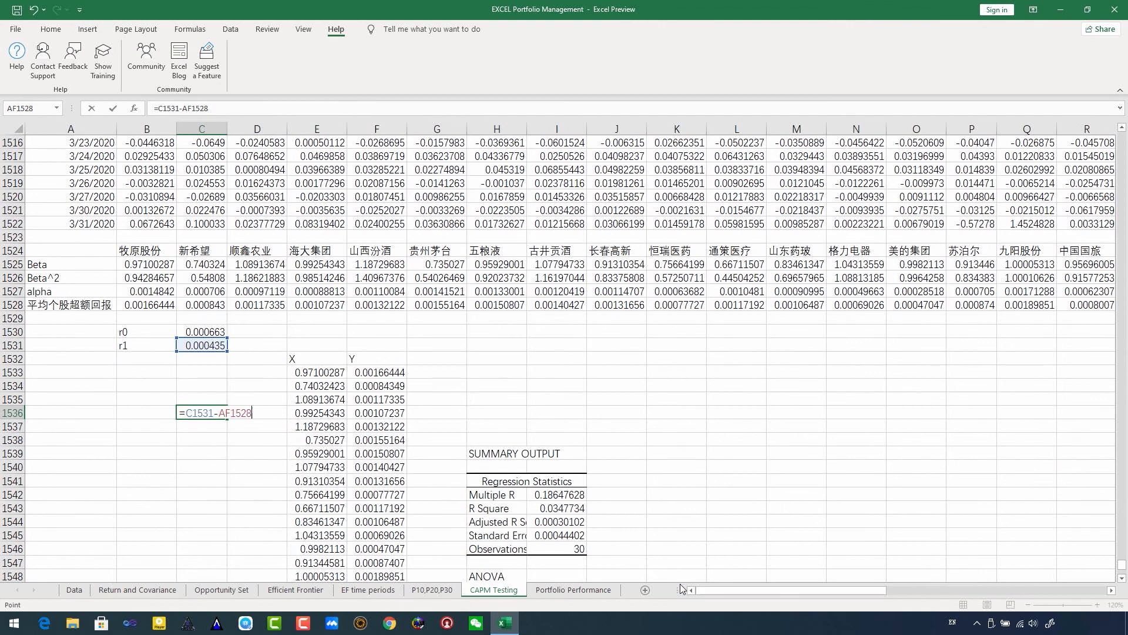
Complete the t-statistic in C1536 as =(C1531-AF1528)/J1556, dividing the bracketed difference by the standard error of X Variable 1.
click(189, 412)
text(()
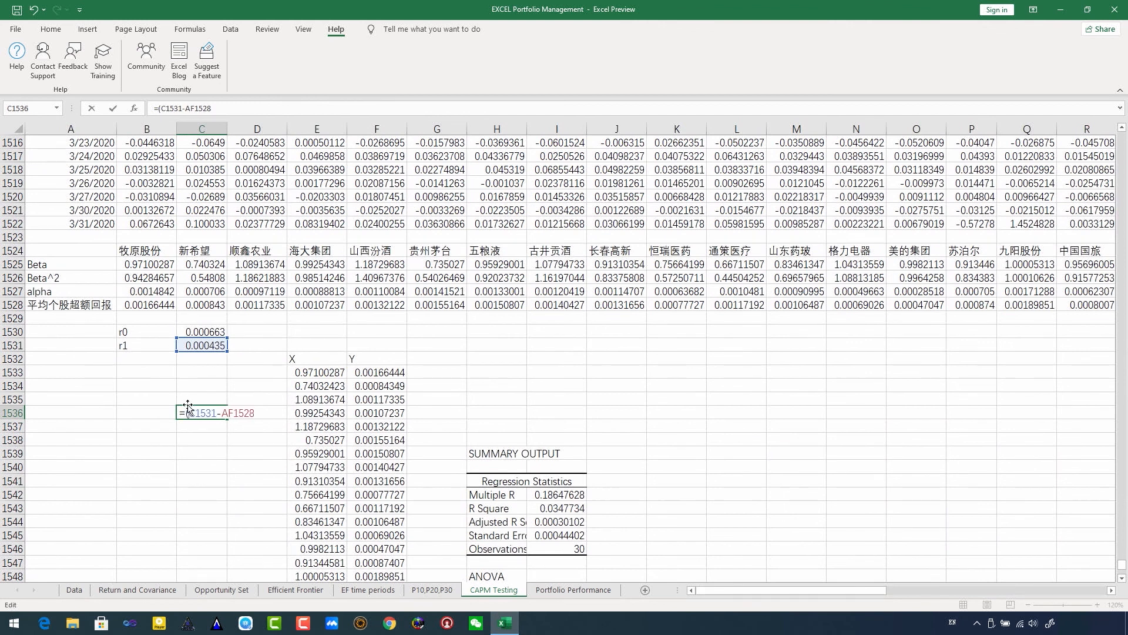
click(249, 107)
scroll(619, 376, down, 8)
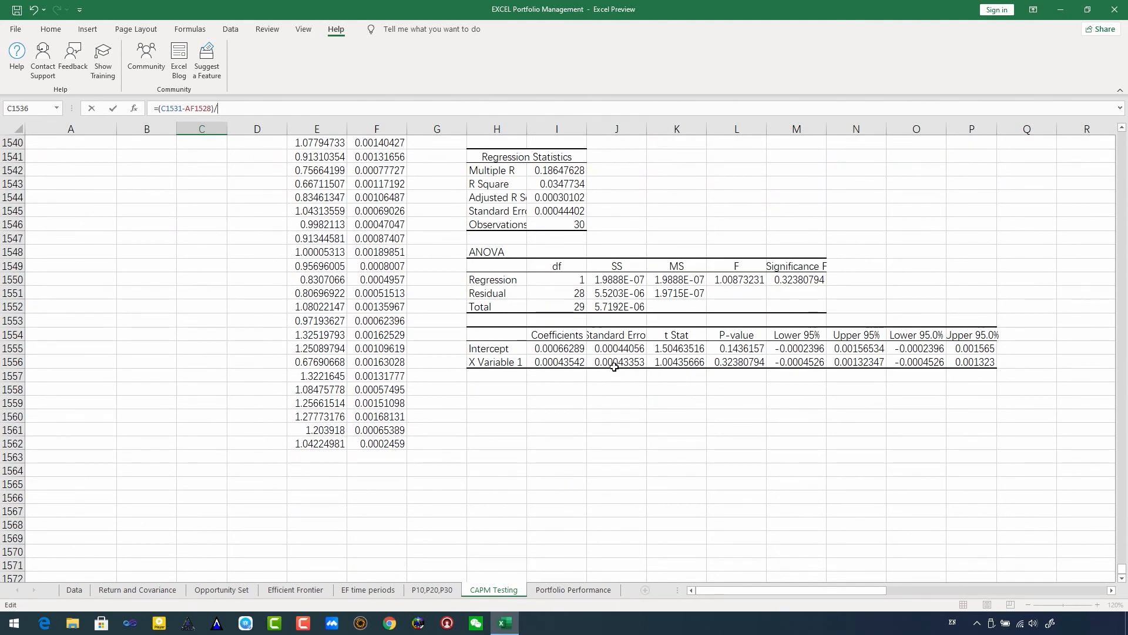
click(616, 362)
scroll(732, 512, up, 5)
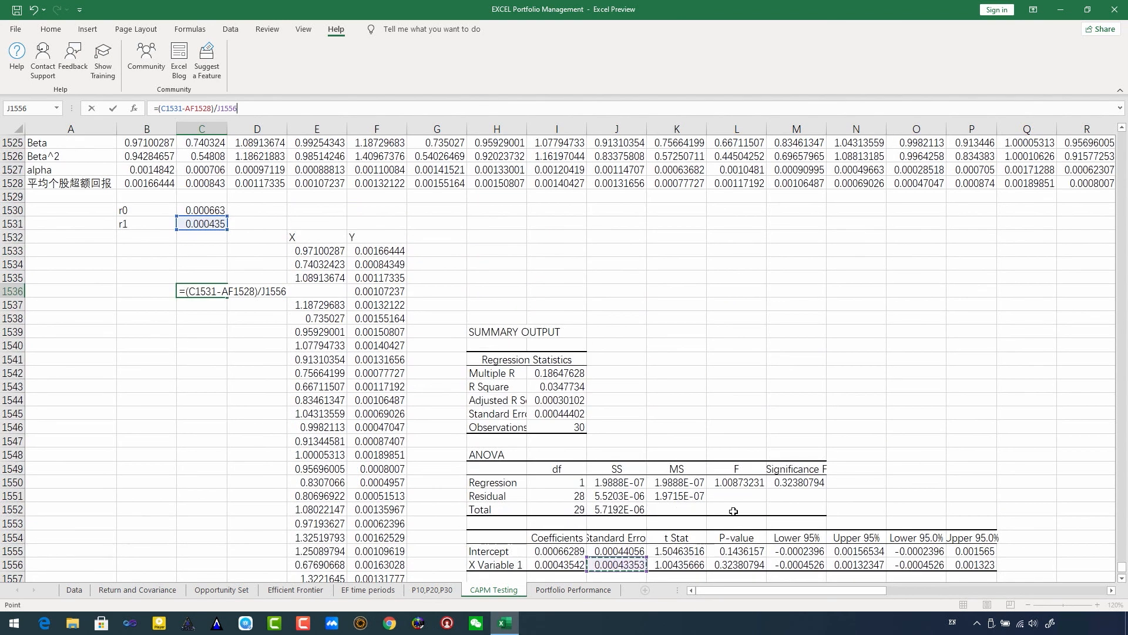
key(Return)
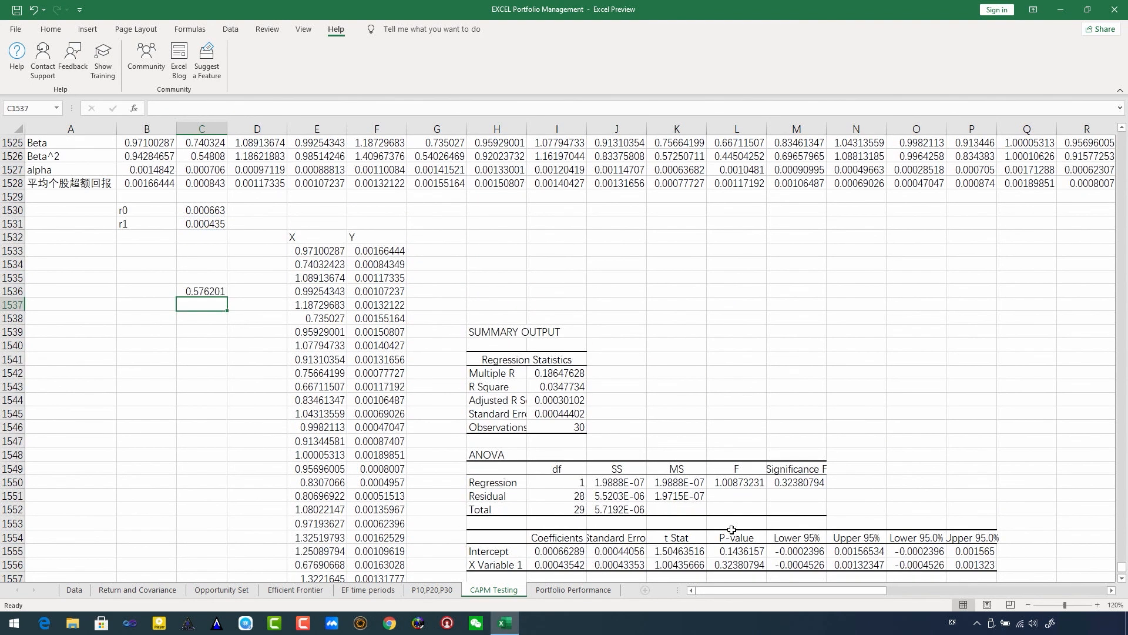
Review the γ1 test and the extended regression equation under Other Testing in the CAPM Testing notes.
scroll(216, 291, down, 1)
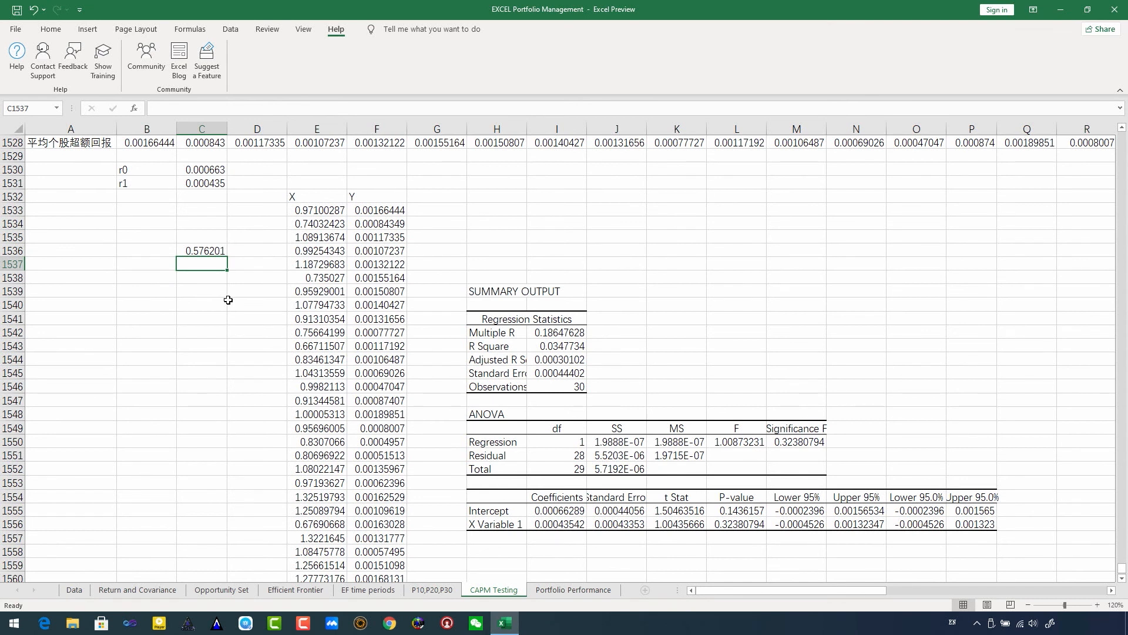
drag(763, 590, 987, 590)
scroll(1017, 501, up, 5)
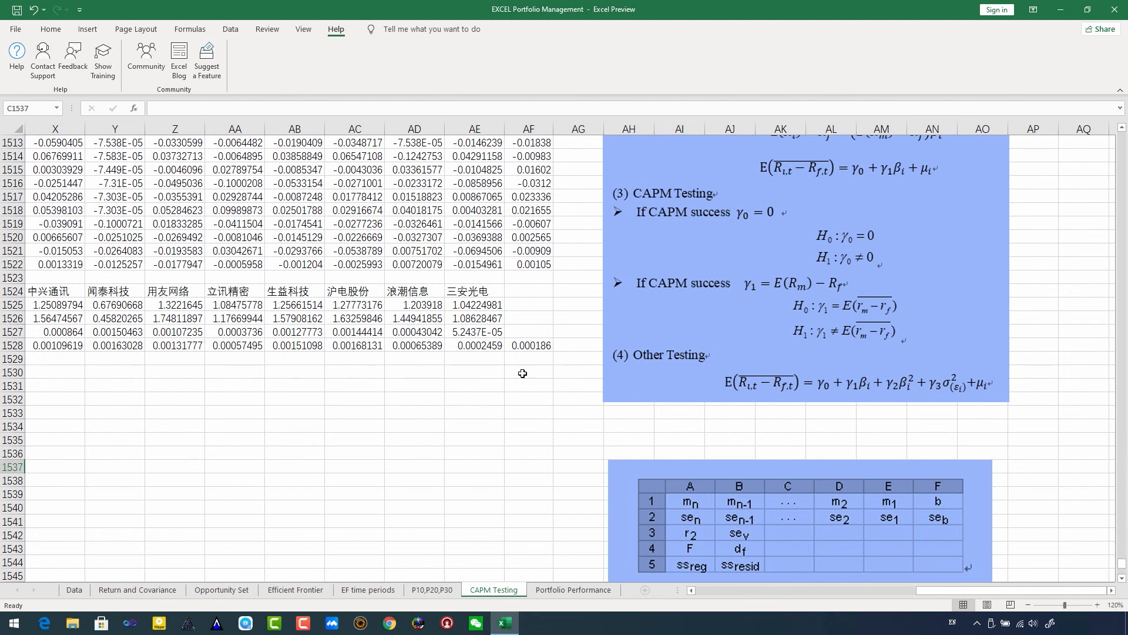
scroll(903, 311, down, 3)
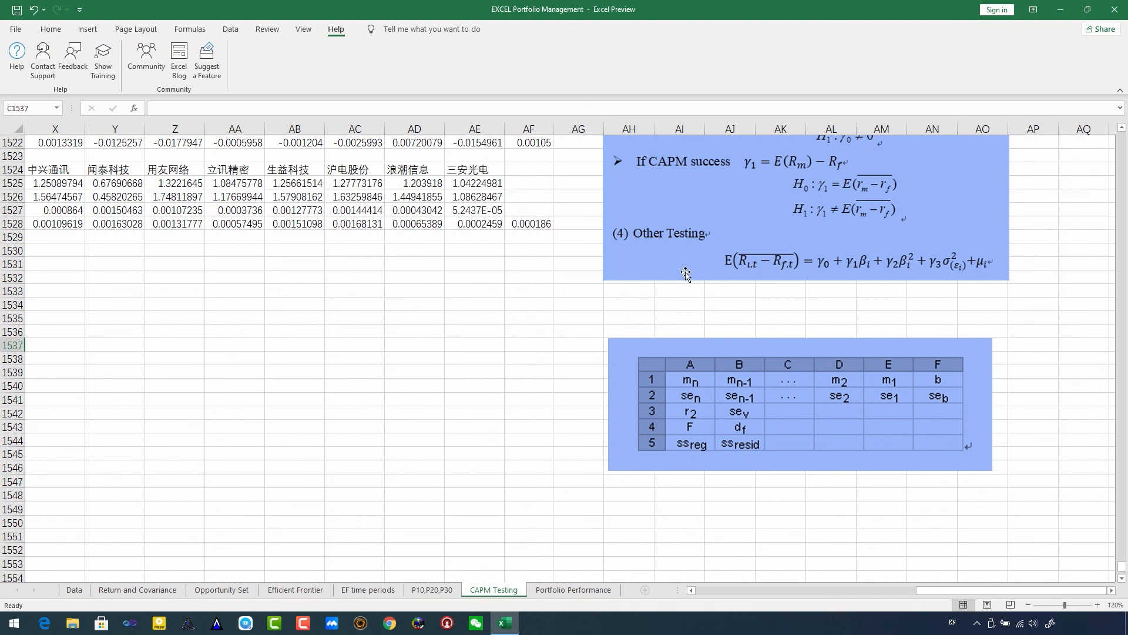
scroll(1031, 345, down, 1)
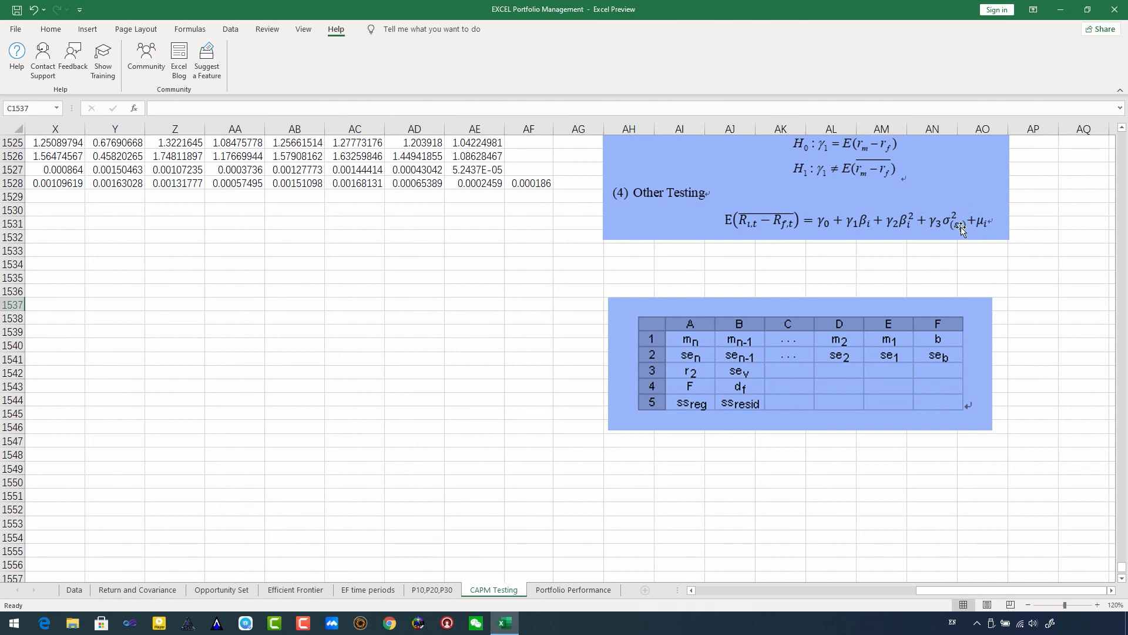
Return to the start of the stock excess return data and open the Regression analysis tool.
drag(952, 598, 732, 590)
scroll(581, 411, up, 10)
scroll(581, 412, up, 20)
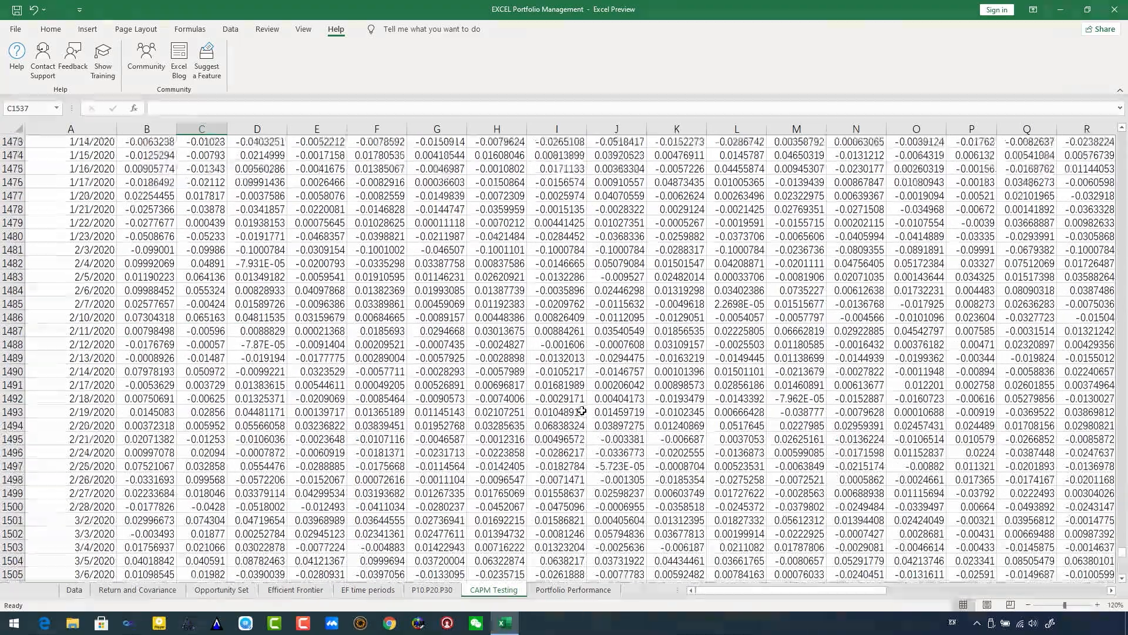
scroll(586, 417, up, 20)
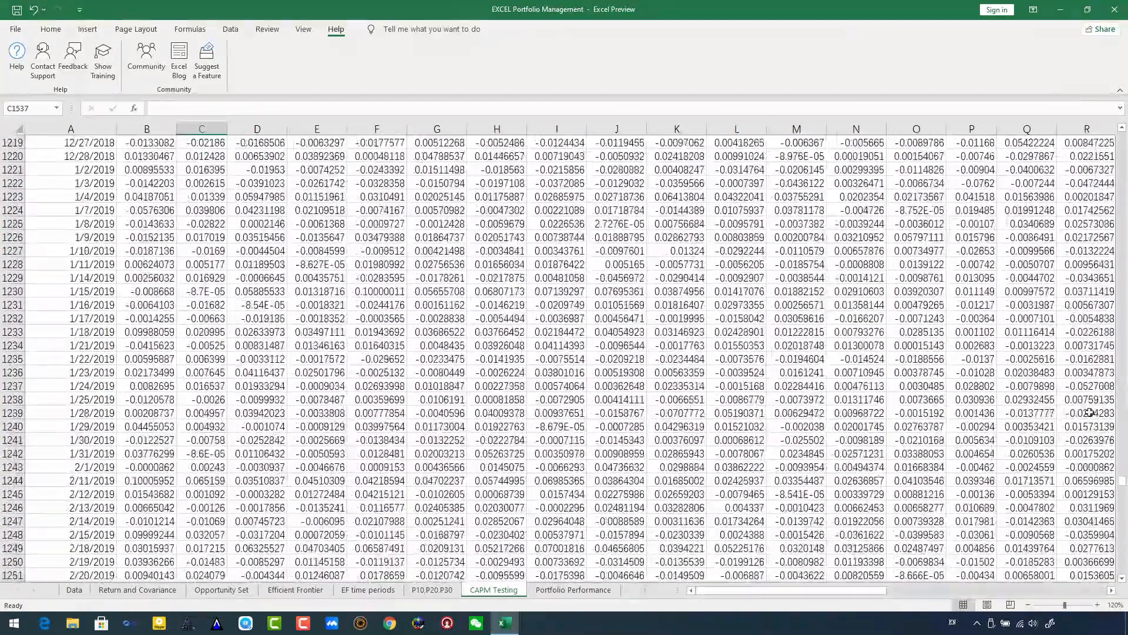
drag(1122, 486, 1122, 140)
scroll(140, 209, up, 8)
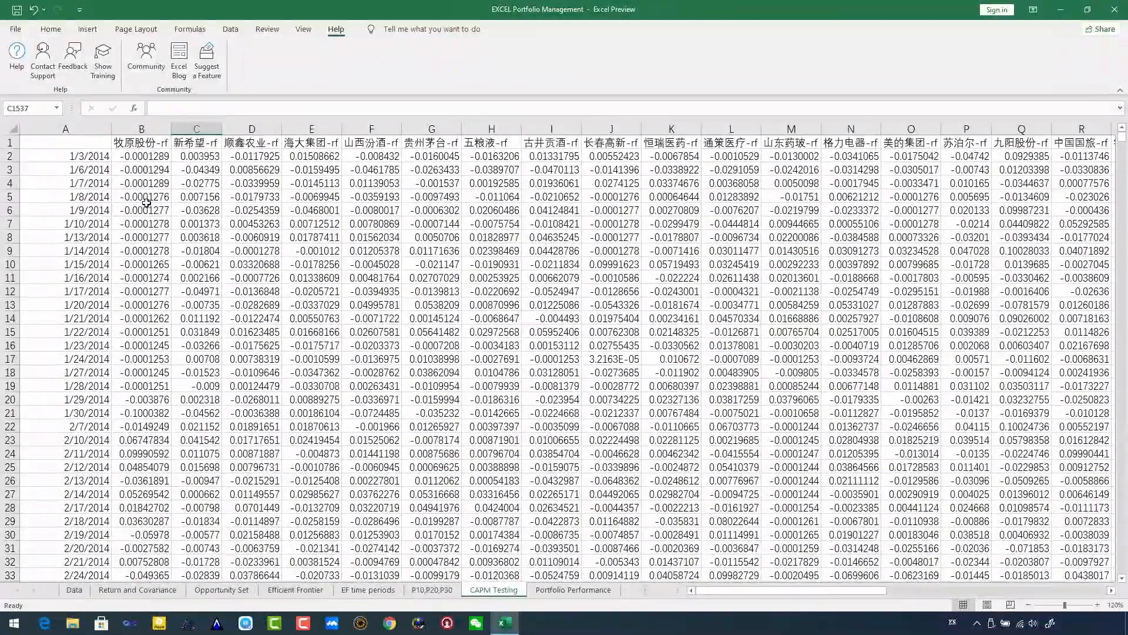
click(142, 201)
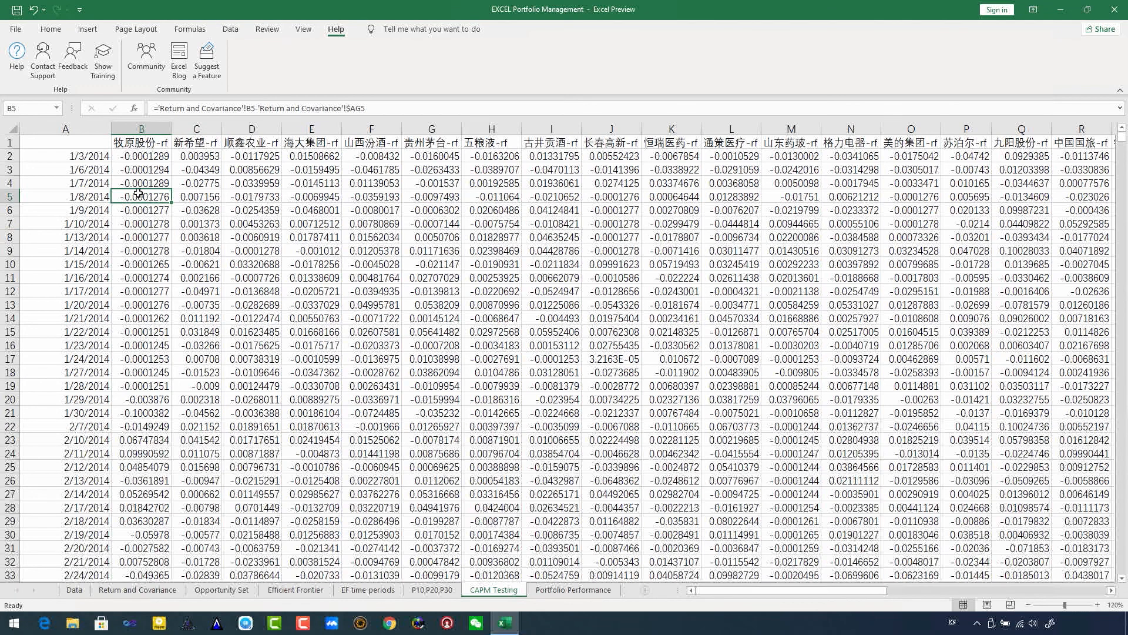
click(231, 29)
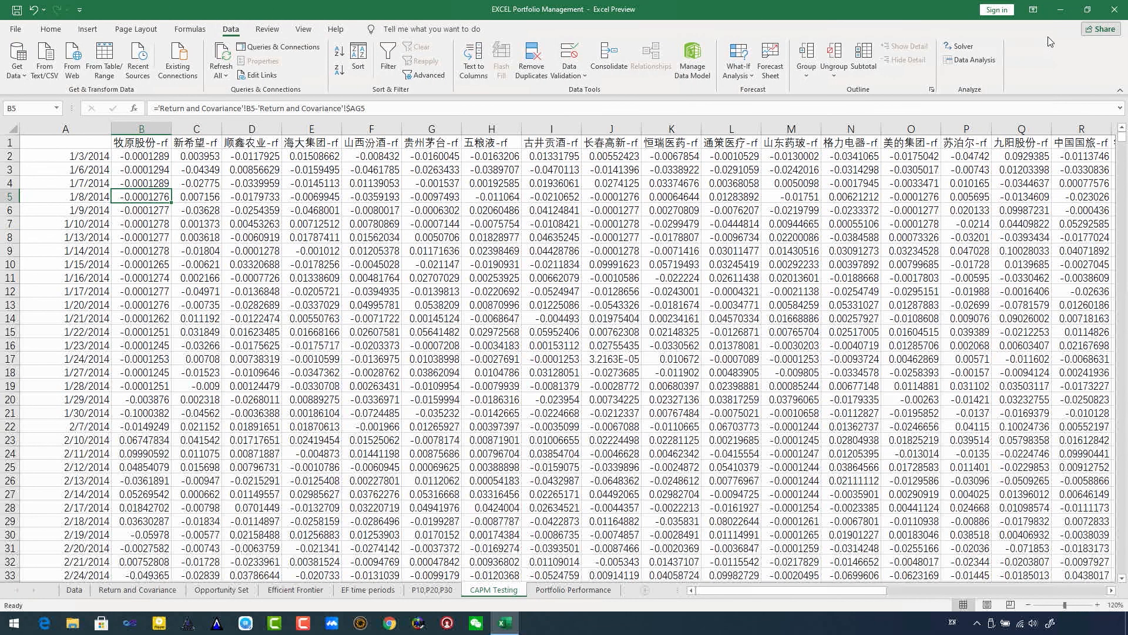
click(971, 59)
click(762, 81)
Clear the previous Y and X input ranges of the regression.
triple_click(661, 37)
text($F)
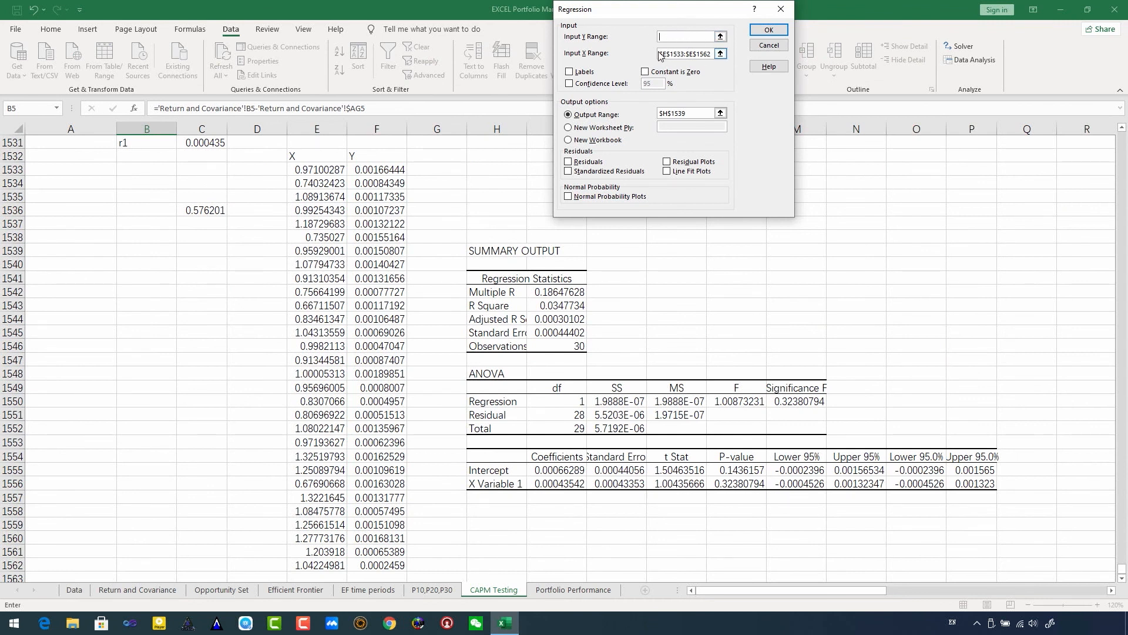
triple_click(669, 55)
key(BackSpace)
drag(1122, 566, 1121, 565)
drag(1116, 197, 1121, 134)
click(158, 153)
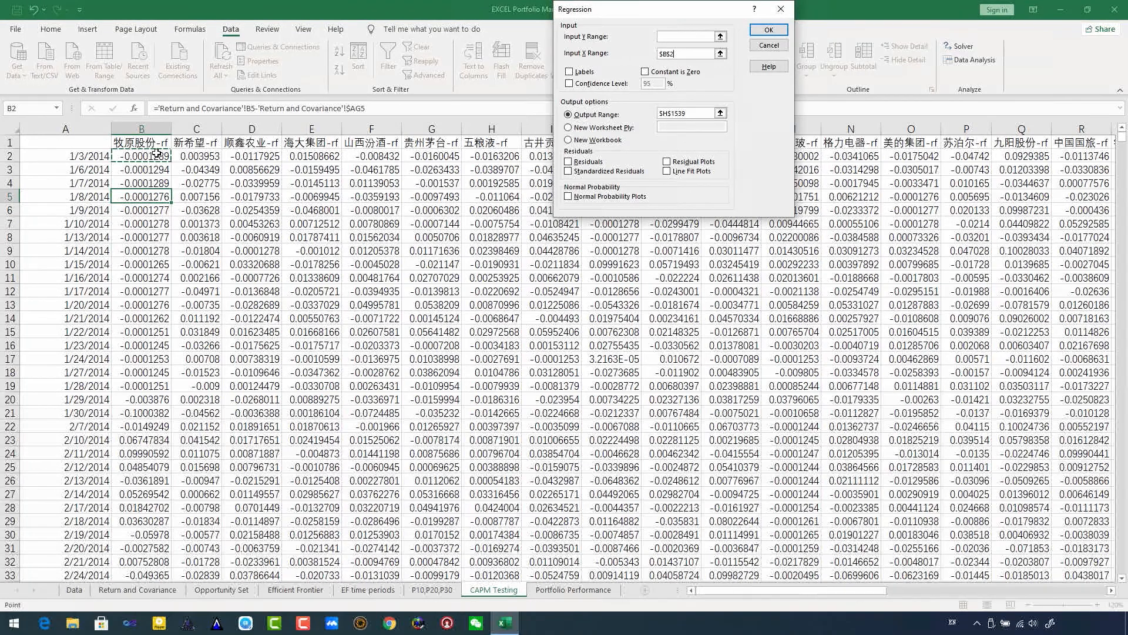
key(ctrl+shift+Down)
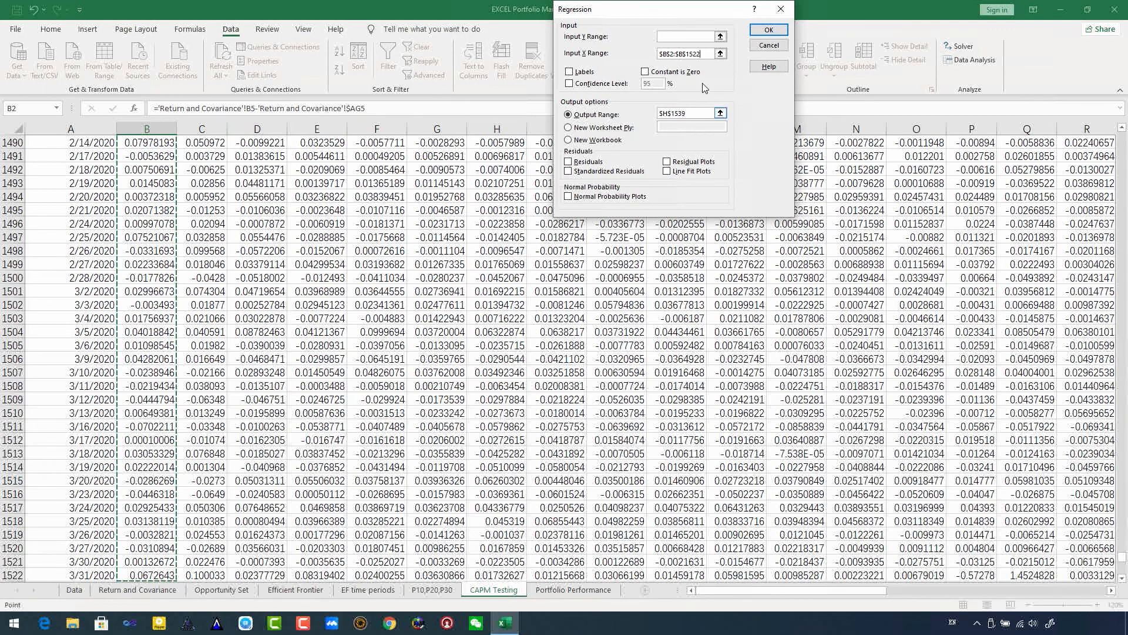
double_click(704, 56)
key(BackSpace)
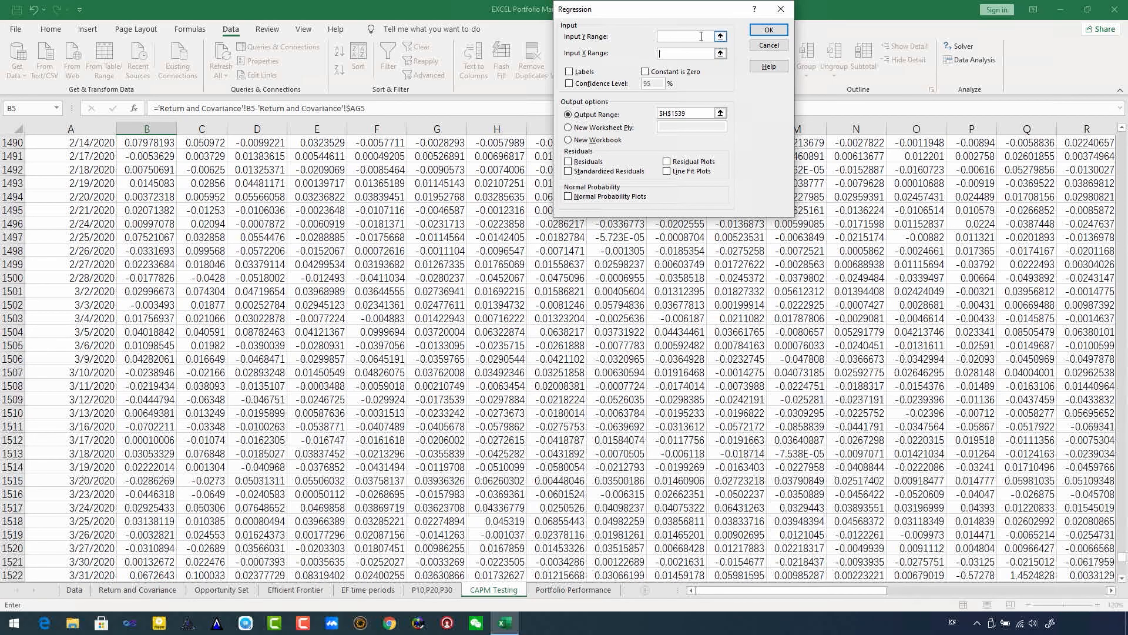
Set the regression's Y input range to the 牧原股份-rf excess returns in B2:B1522.
scroll(940, 411, up, 9)
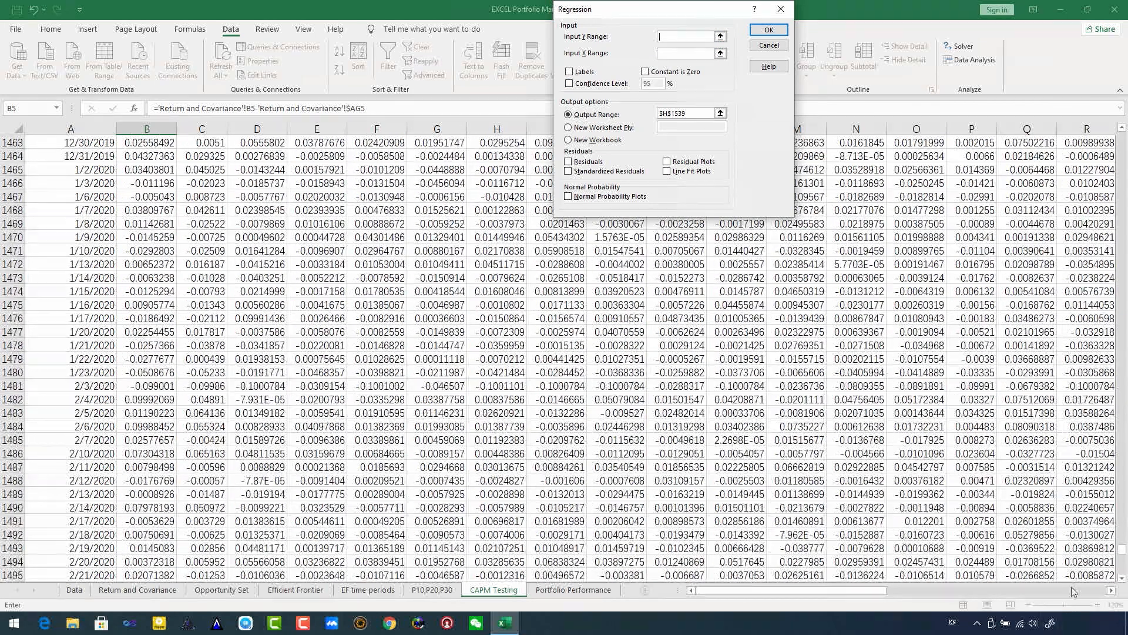
drag(1122, 548, 1122, 137)
click(123, 156)
key(ctrl+shift+Down)
Set the regression's X input range to the 市场-rf market excess returns in AF2:AF1522.
click(700, 53)
drag(858, 590, 1078, 590)
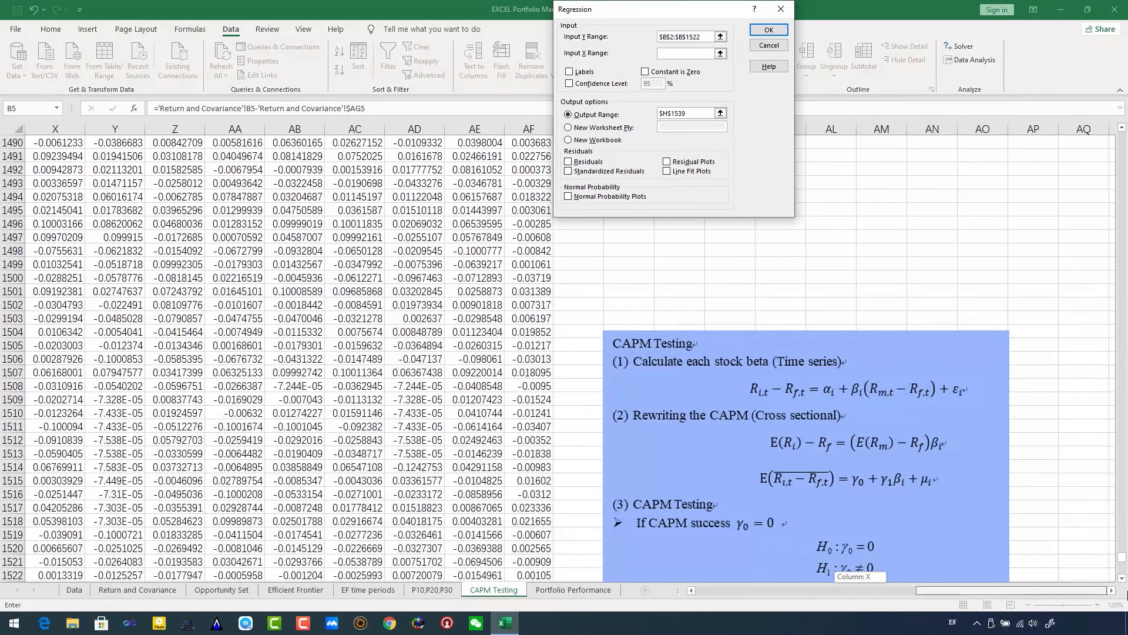
scroll(629, 304, up, 8)
scroll(628, 304, up, 9)
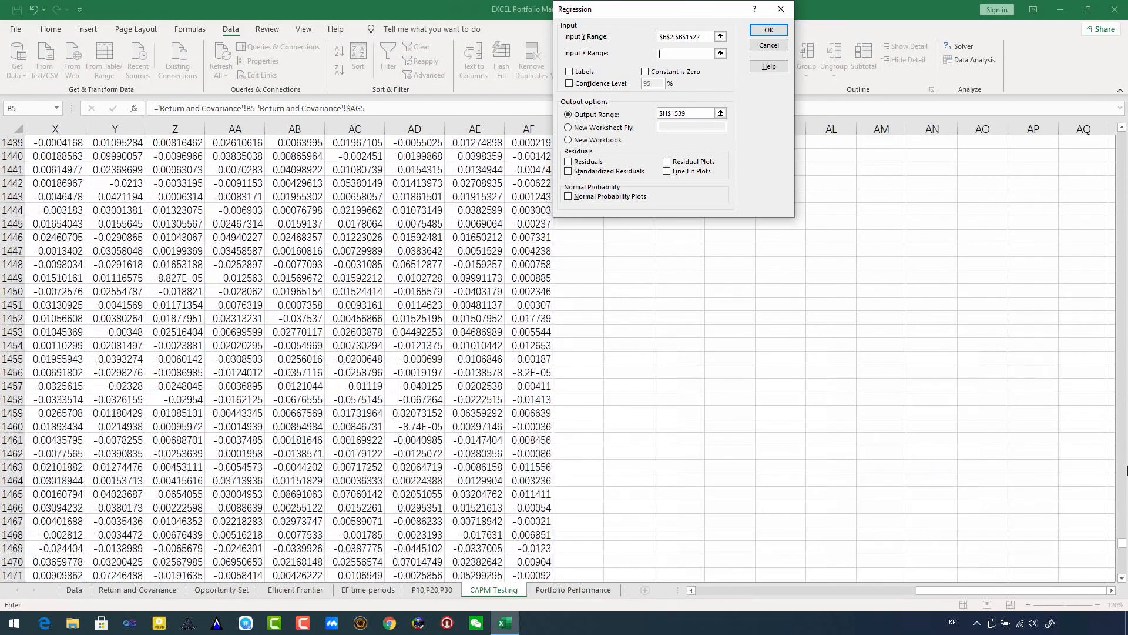
drag(1124, 549, 1122, 136)
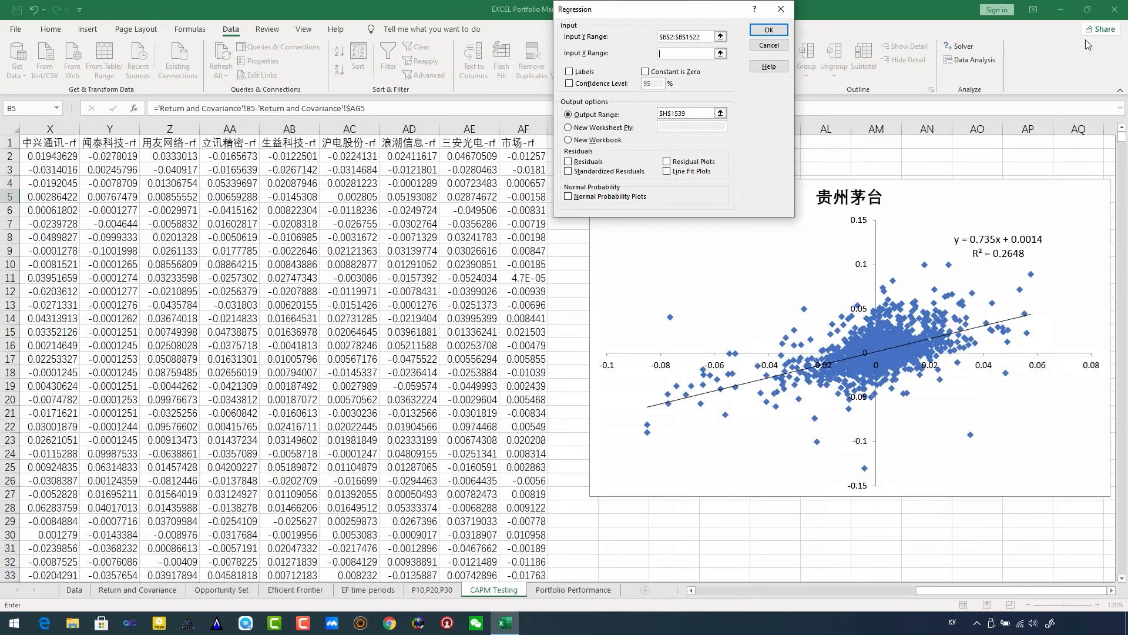
click(514, 157)
key(ctrl+shift+Down)
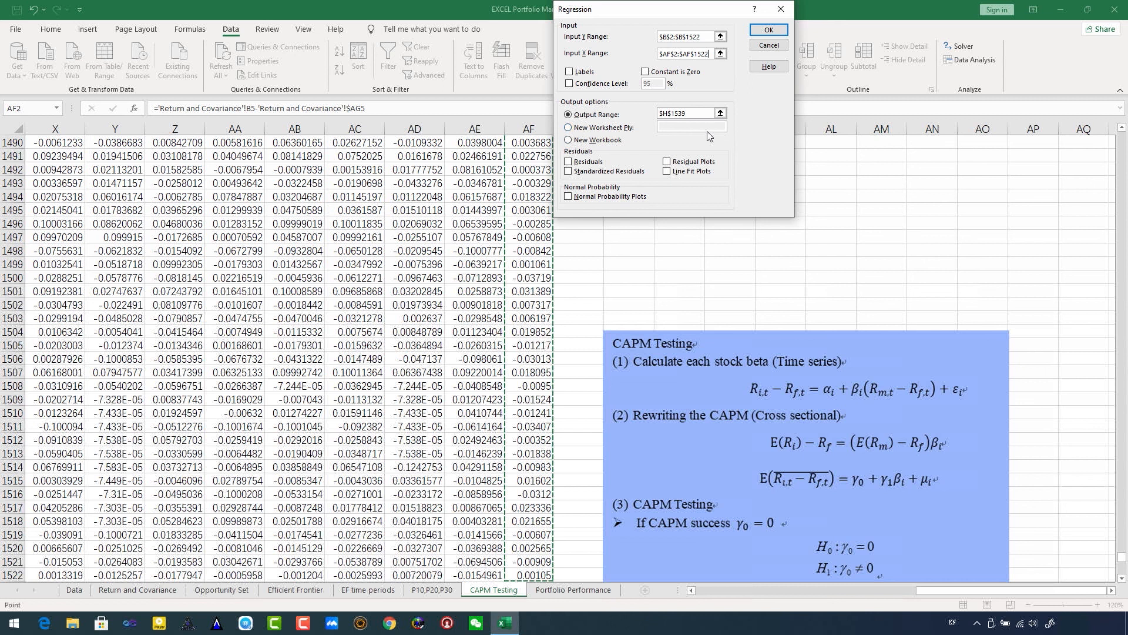
Set the regression's output range to X1541, include the residuals and run the regression.
drag(1122, 554, 1100, 586)
scroll(837, 557, up, 2)
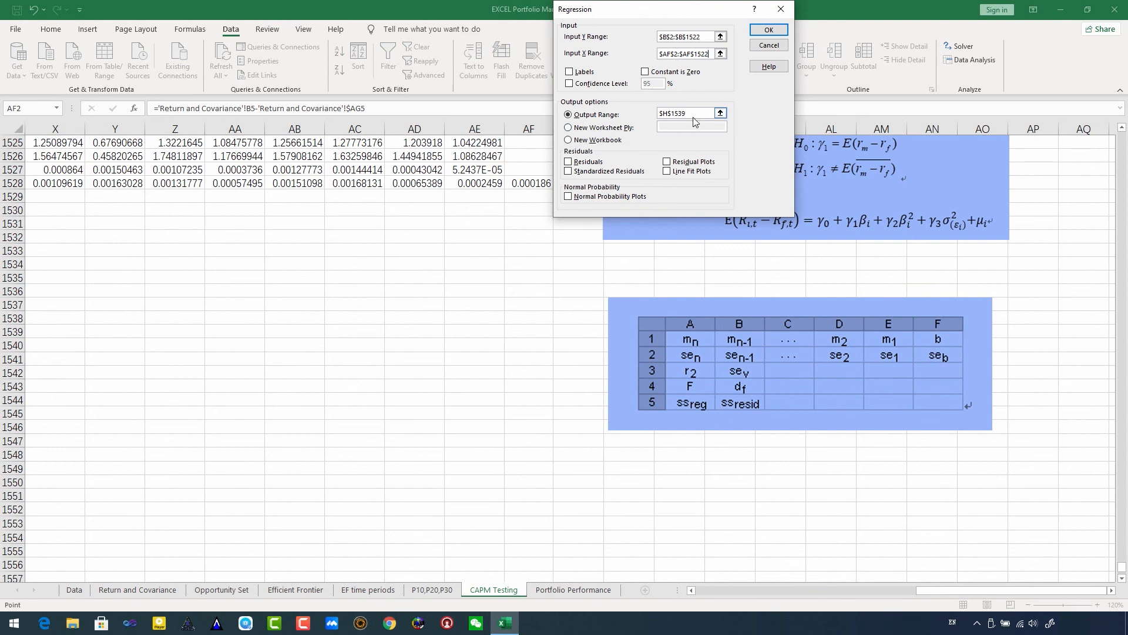
drag(693, 113, 617, 114)
key(BackSpace)
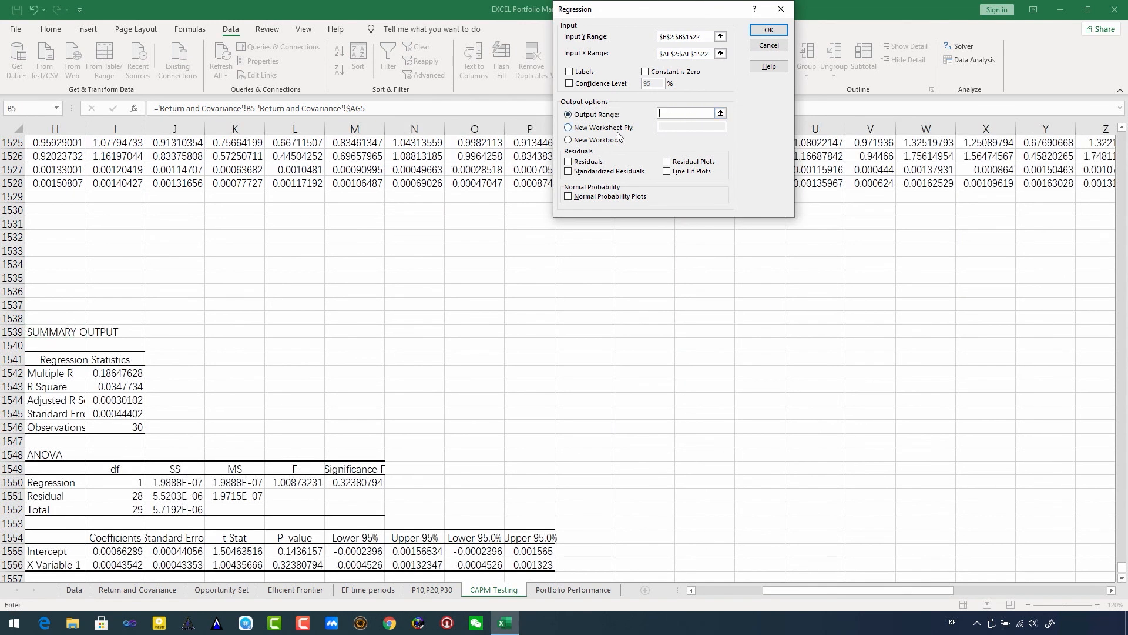
drag(912, 592, 989, 593)
click(504, 353)
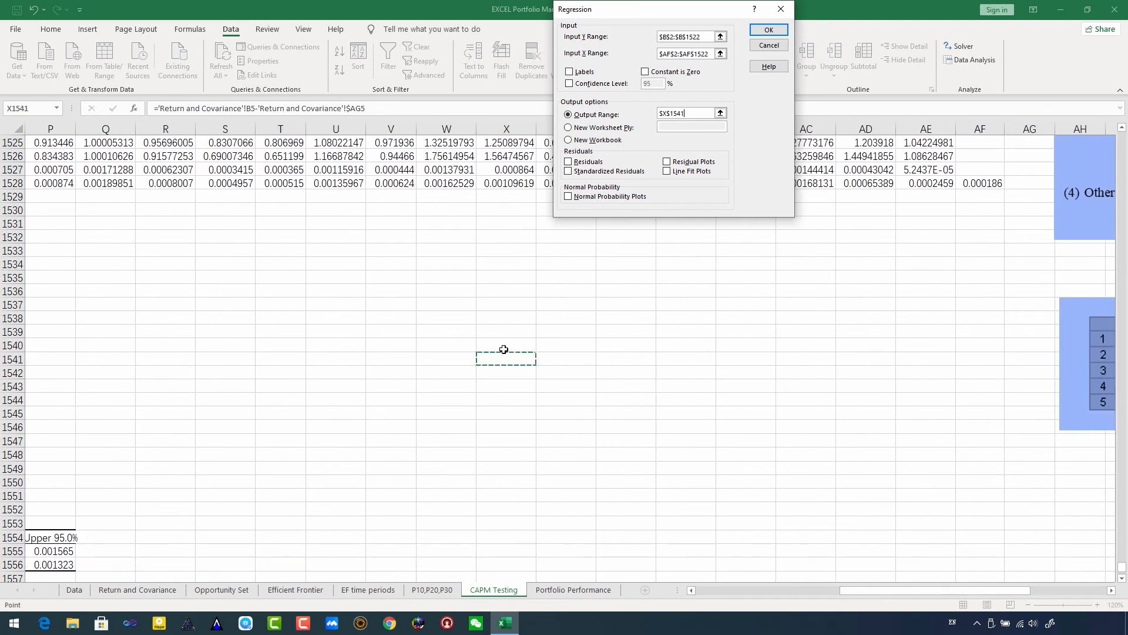
click(569, 165)
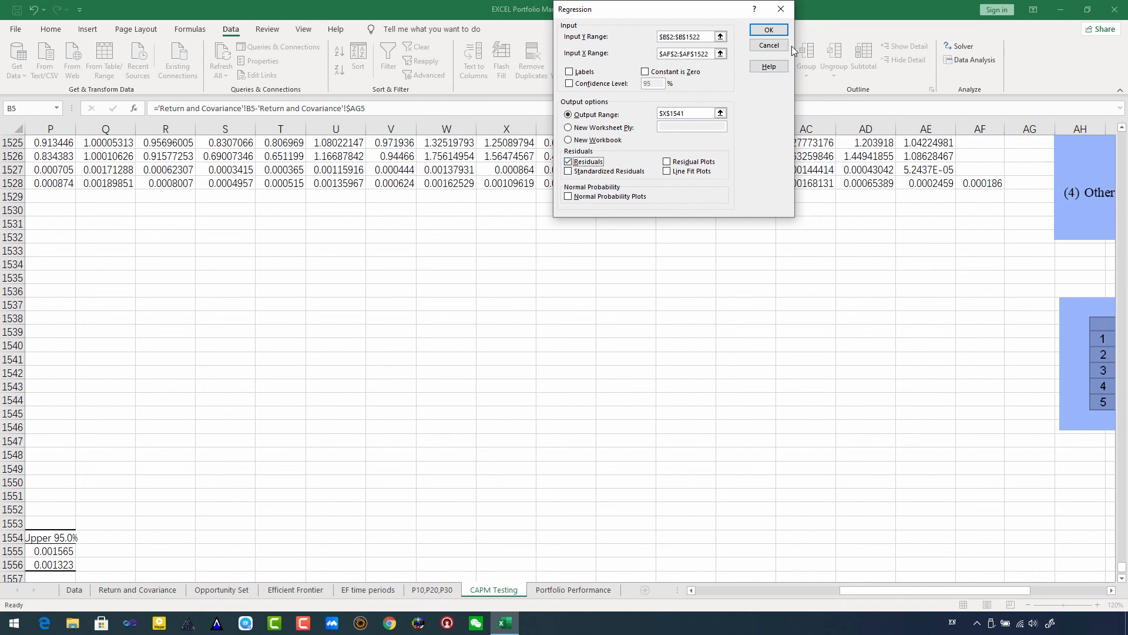
click(769, 30)
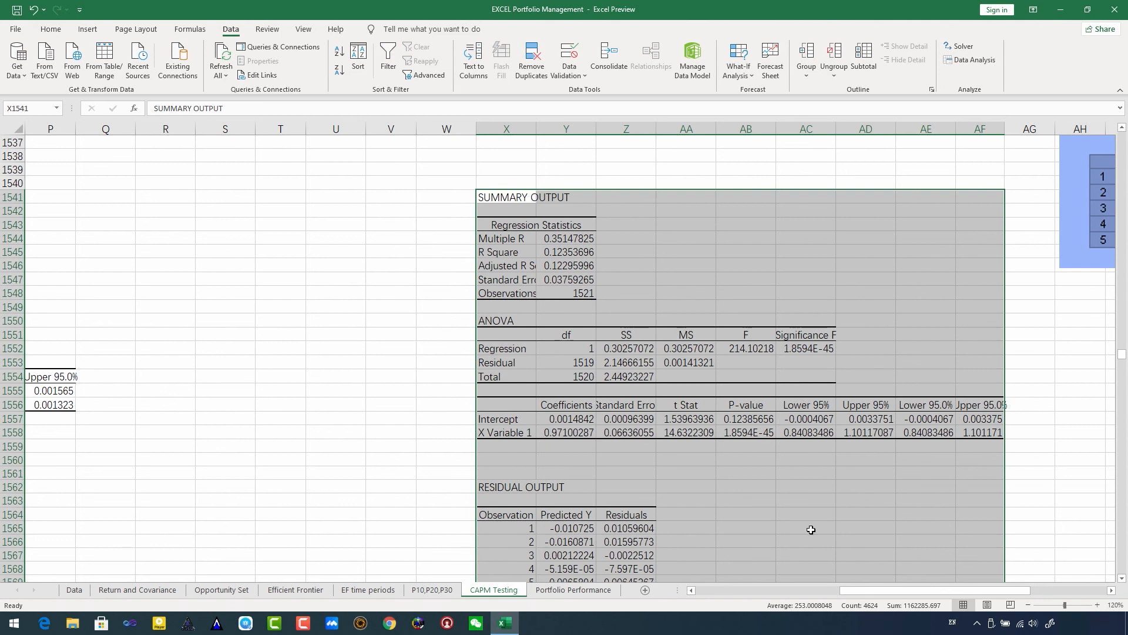
Compare the regression output and residuals with the 牧原股份 beta and alpha in the summary rows and with the CAPM Testing notes.
drag(887, 600, 737, 595)
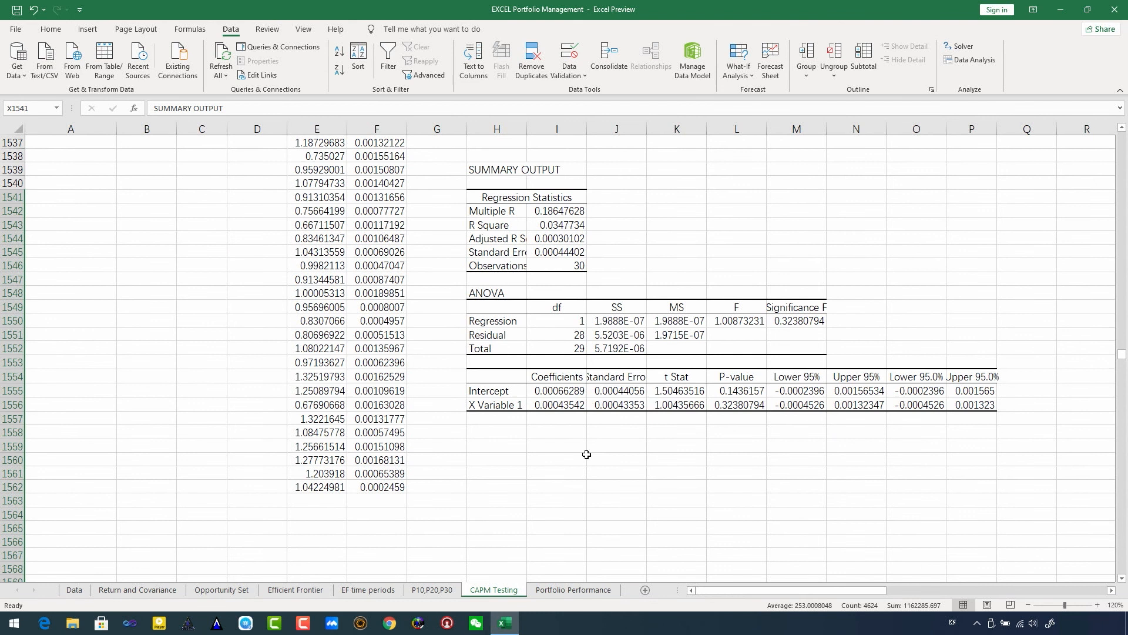
scroll(102, 283, up, 9)
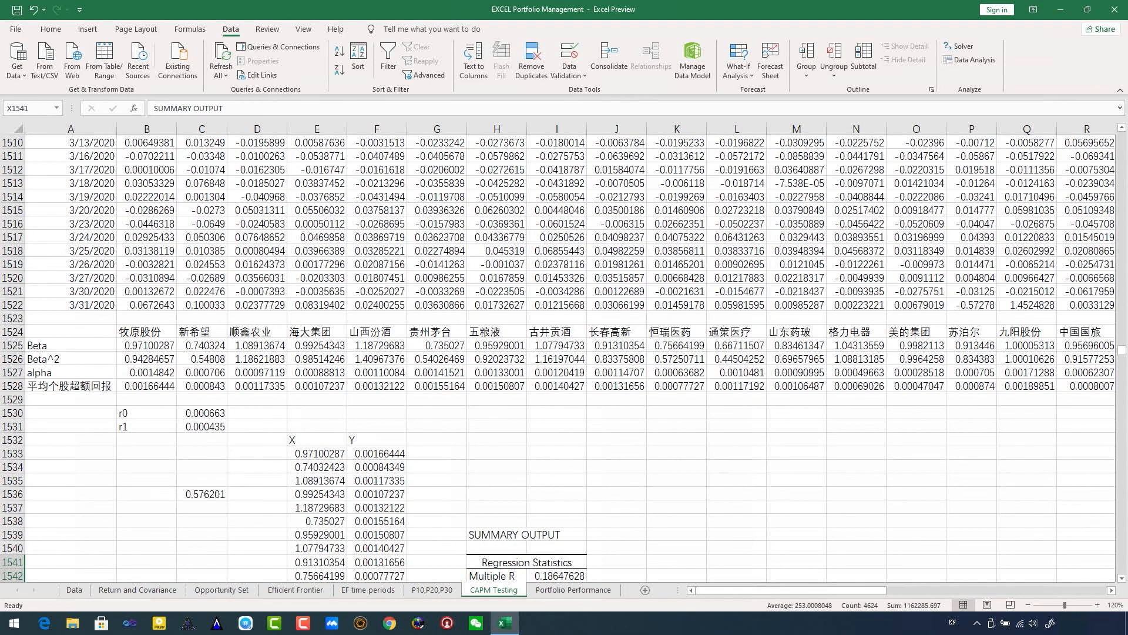
drag(762, 594, 926, 594)
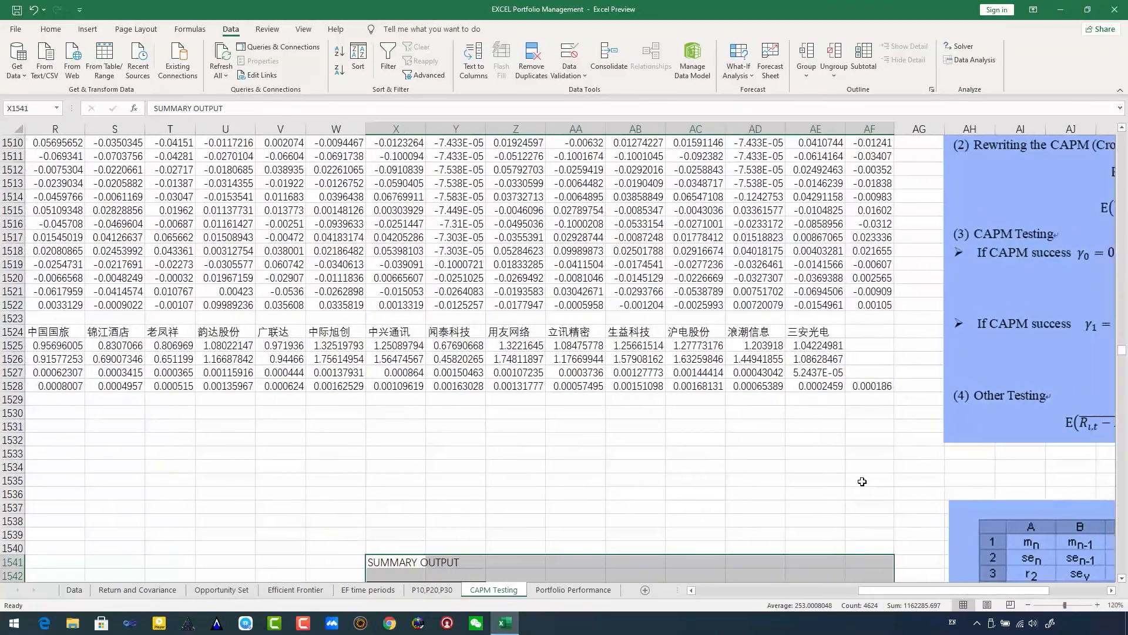
scroll(931, 478, down, 9)
scroll(848, 435, down, 5)
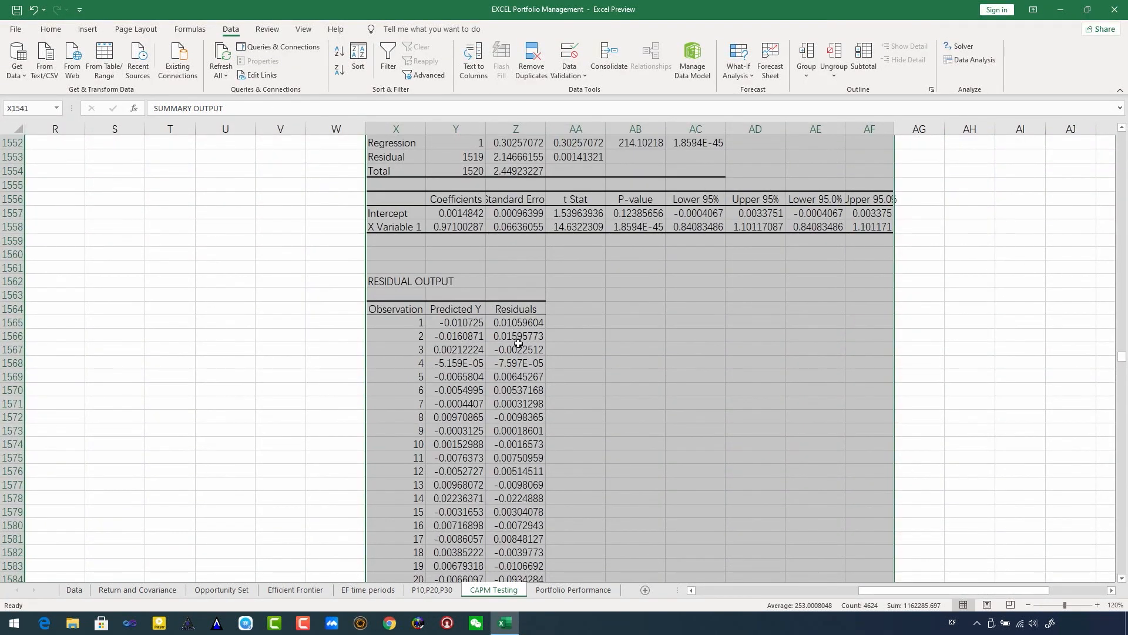
scroll(521, 341, down, 11)
scroll(534, 330, up, 13)
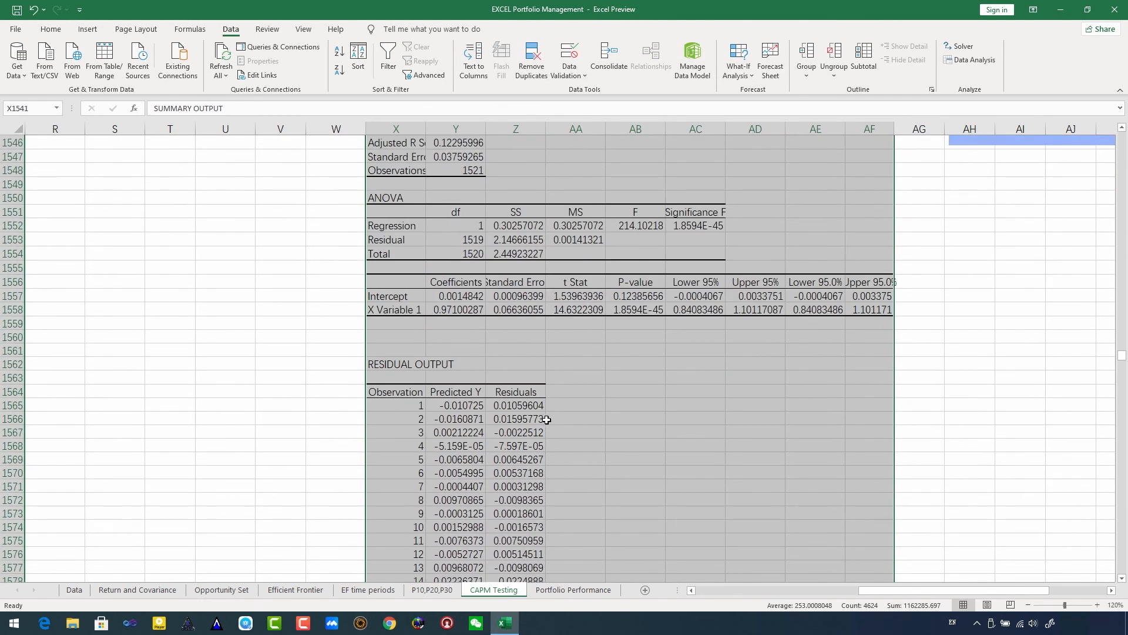
drag(1032, 590, 1081, 590)
scroll(1005, 432, up, 15)
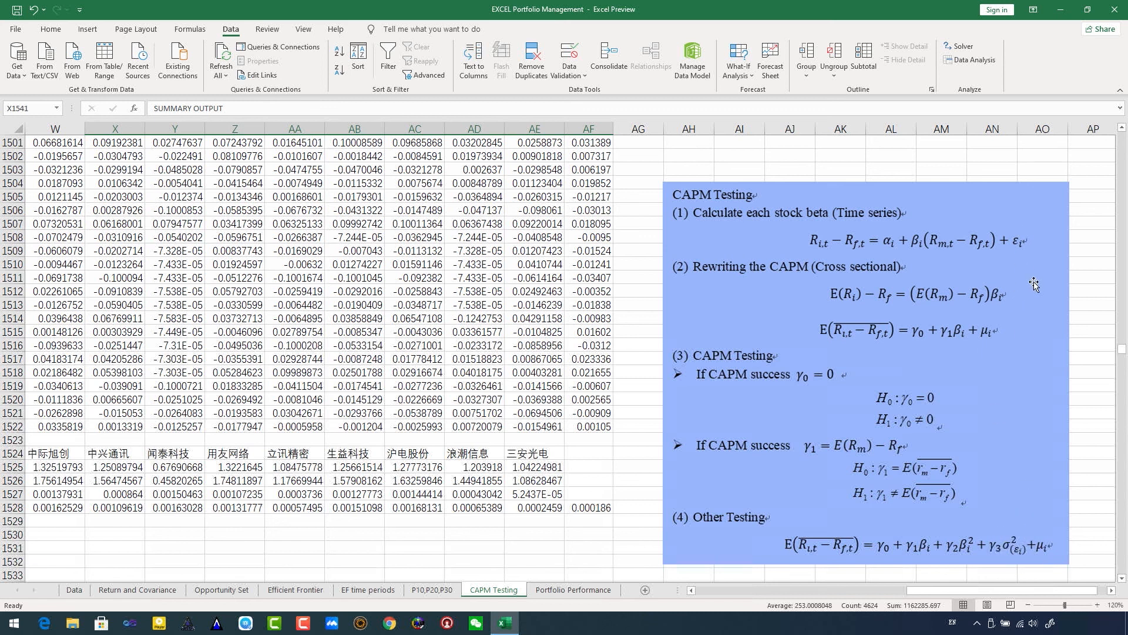
Calculate the variance of the residuals in AB1565 with =VAR(Z1565:Z3085).
drag(990, 593, 932, 592)
scroll(819, 461, down, 6)
scroll(820, 460, down, 10)
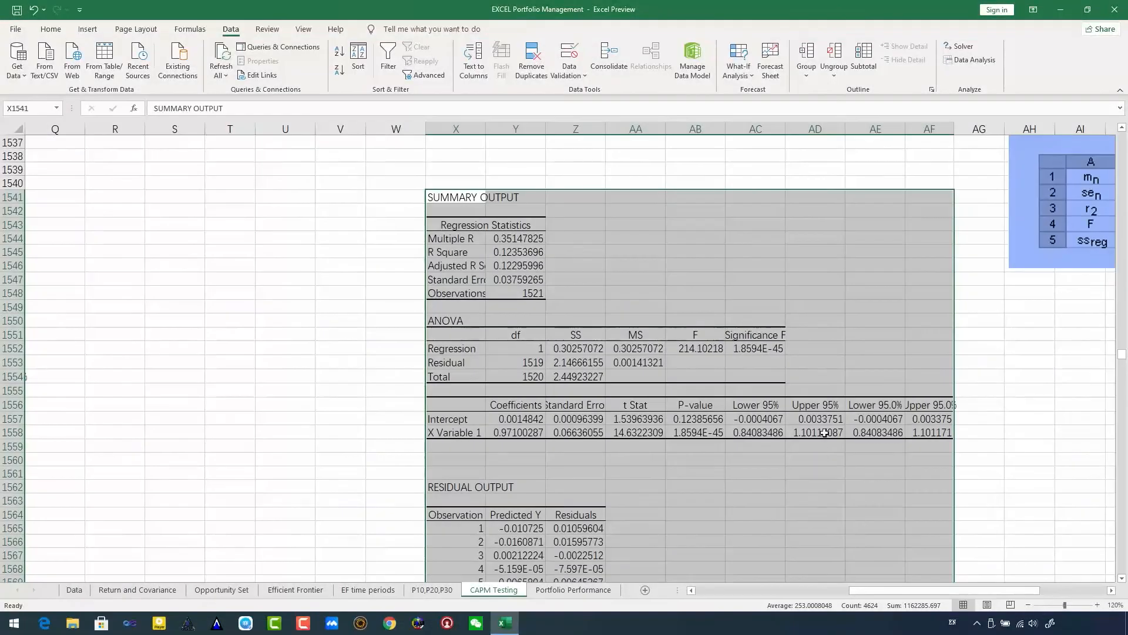
click(674, 361)
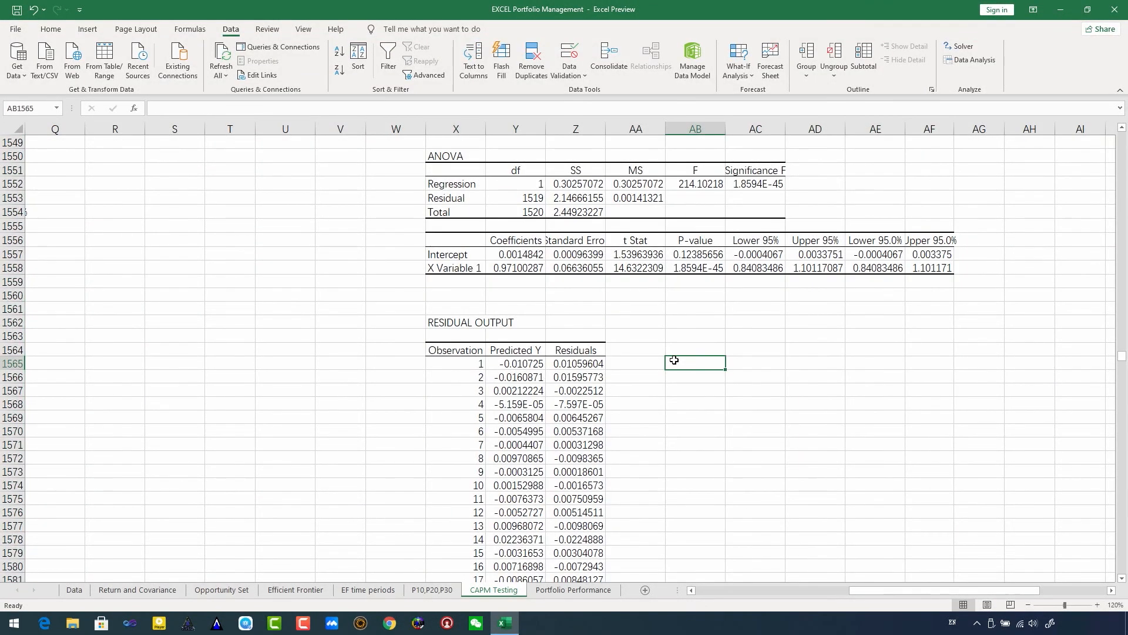
text(=var)
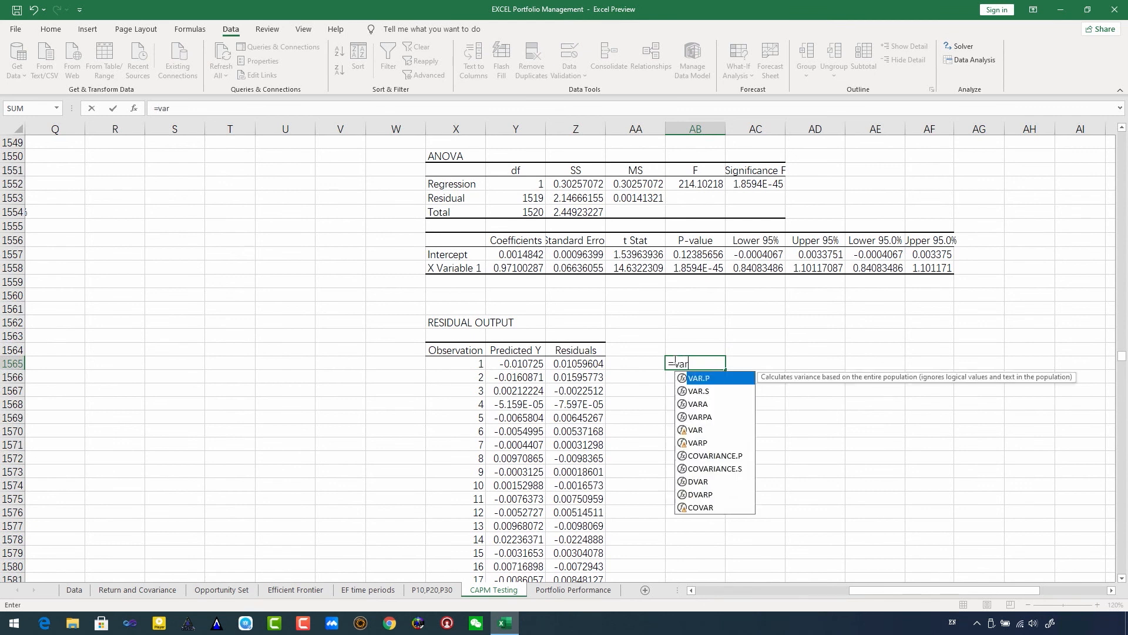
text(()
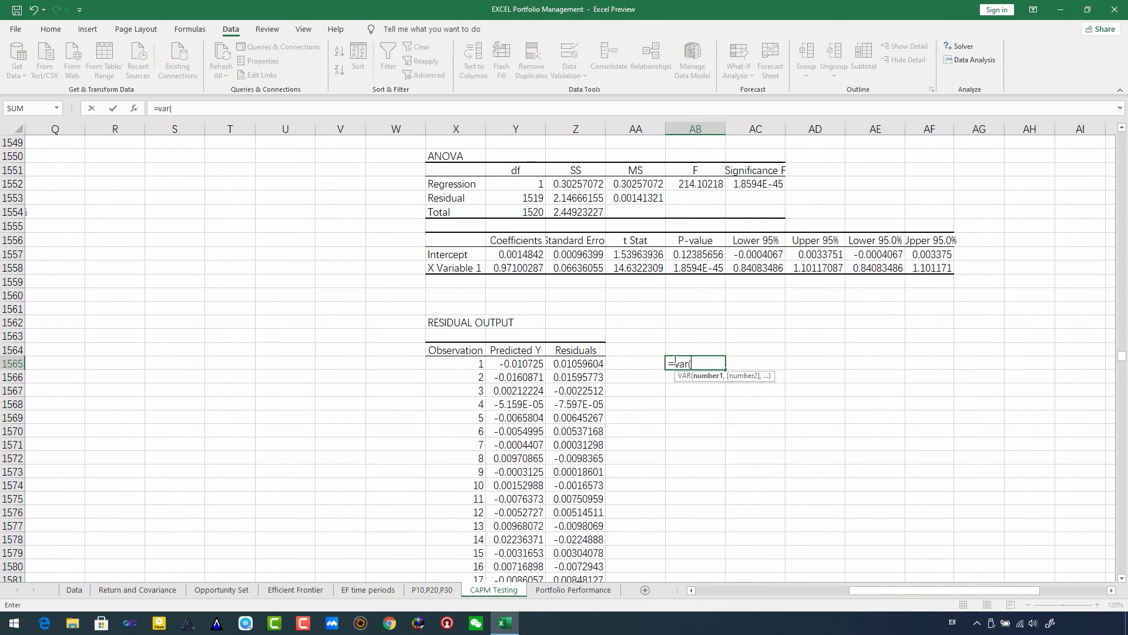
click(561, 361)
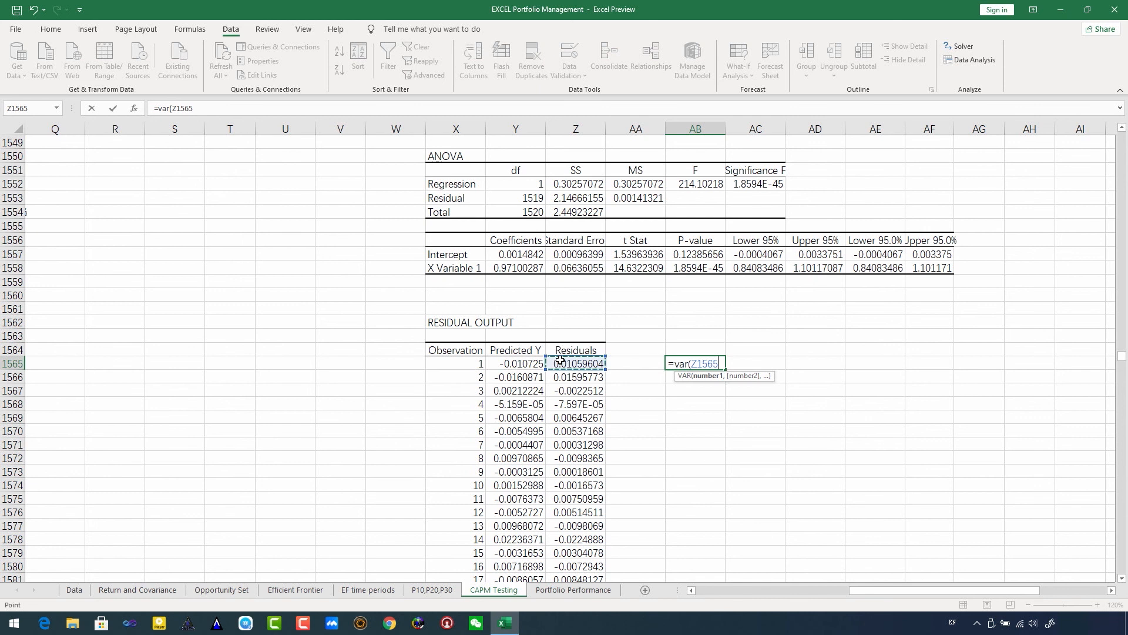
key(ctrl+shift+Down)
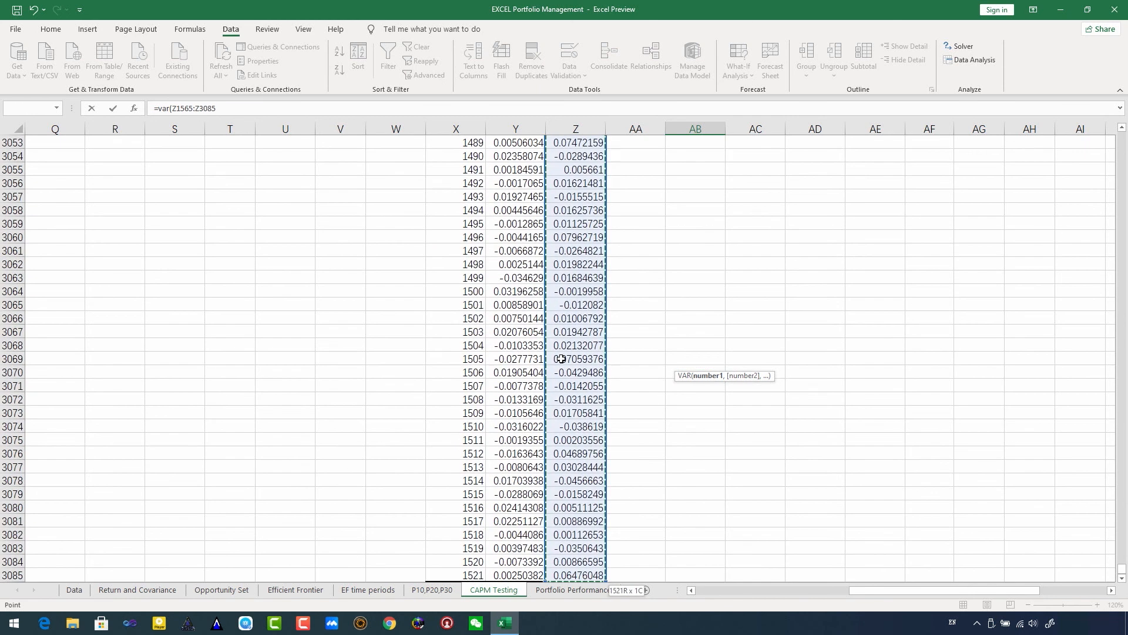
key(Return)
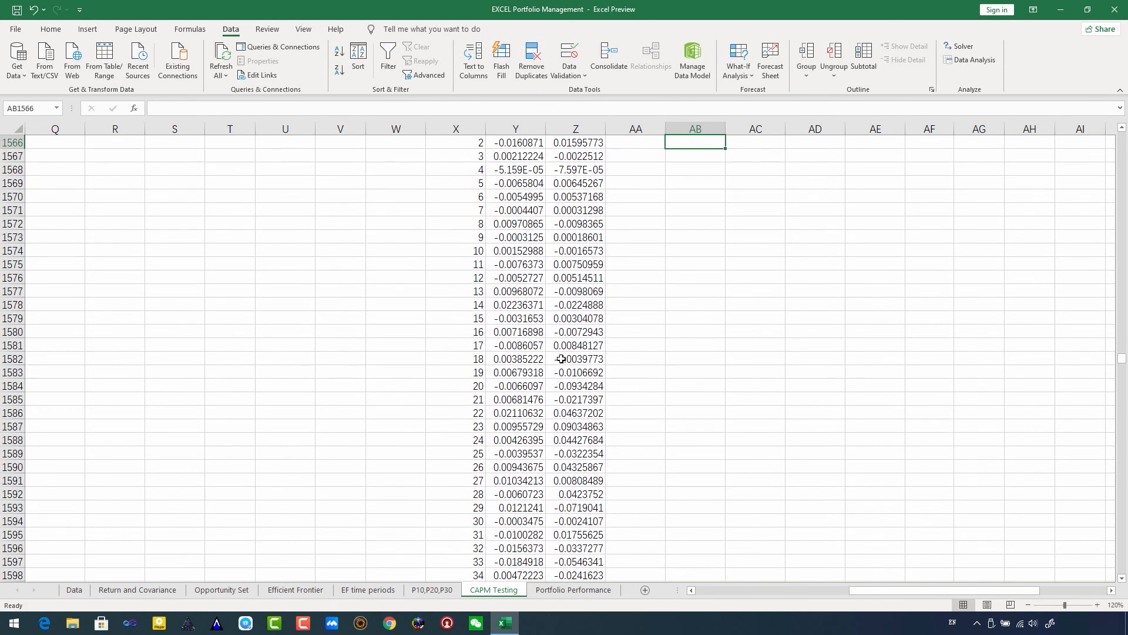
Copy the residual variance from AB1565 and paste it as a value into B1529 under 牧原股份.
scroll(902, 382, up, 5)
click(705, 338)
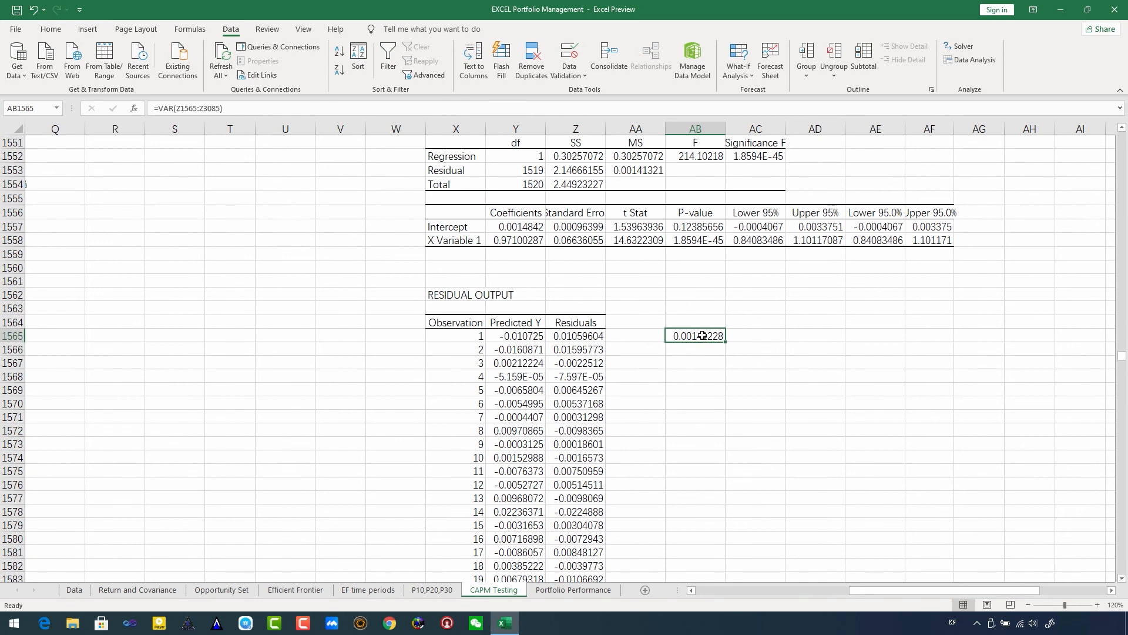
drag(872, 590, 833, 452)
right_click(877, 335)
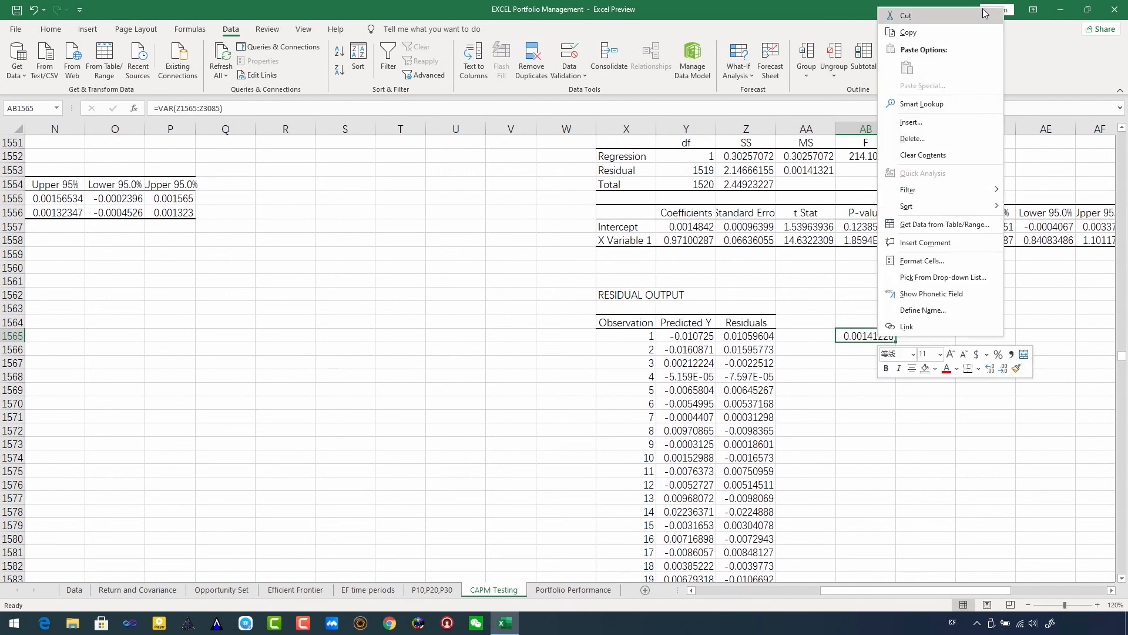
click(940, 34)
drag(831, 591, 705, 590)
scroll(247, 245, up, 8)
scroll(116, 254, up, 5)
right_click(154, 372)
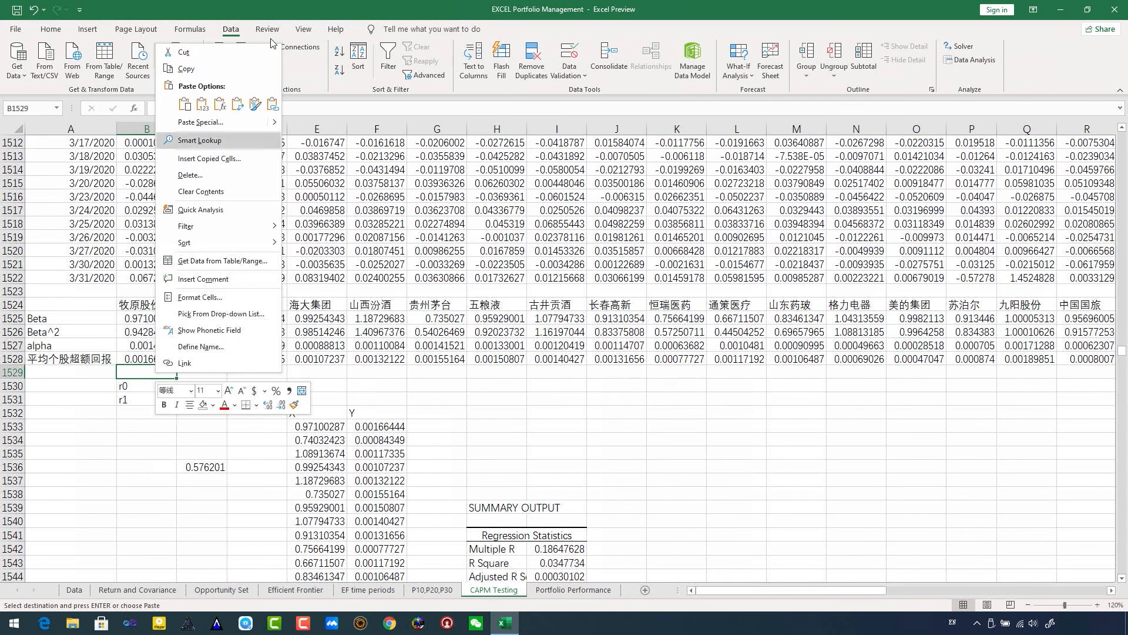
click(202, 104)
Label the new row in A1529 "unsystematic risk".
click(97, 371)
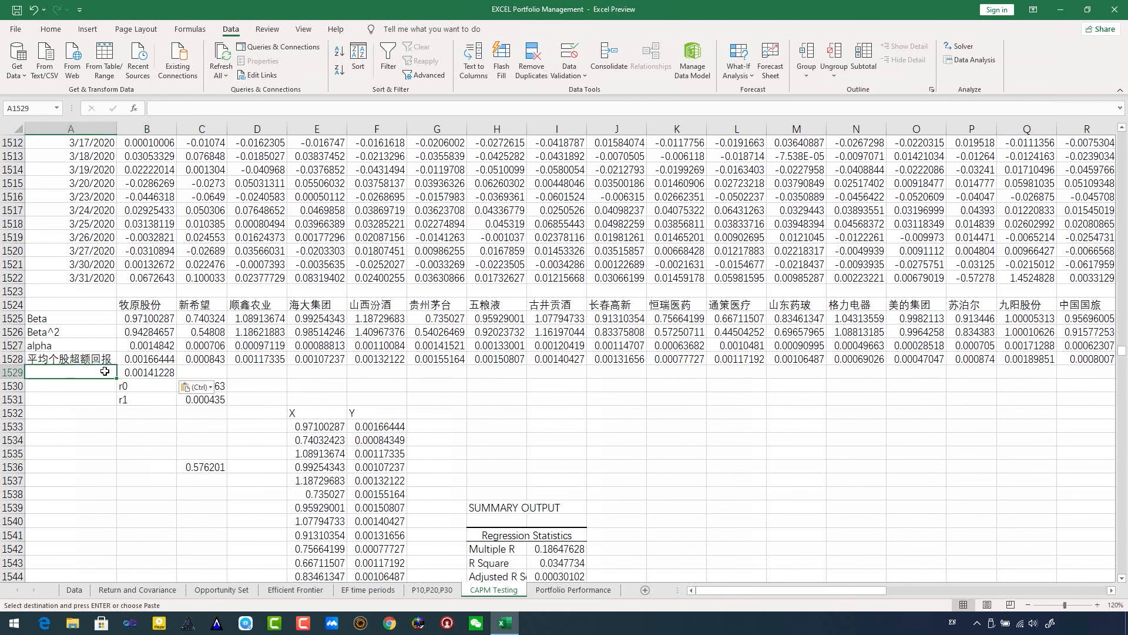
text(us)
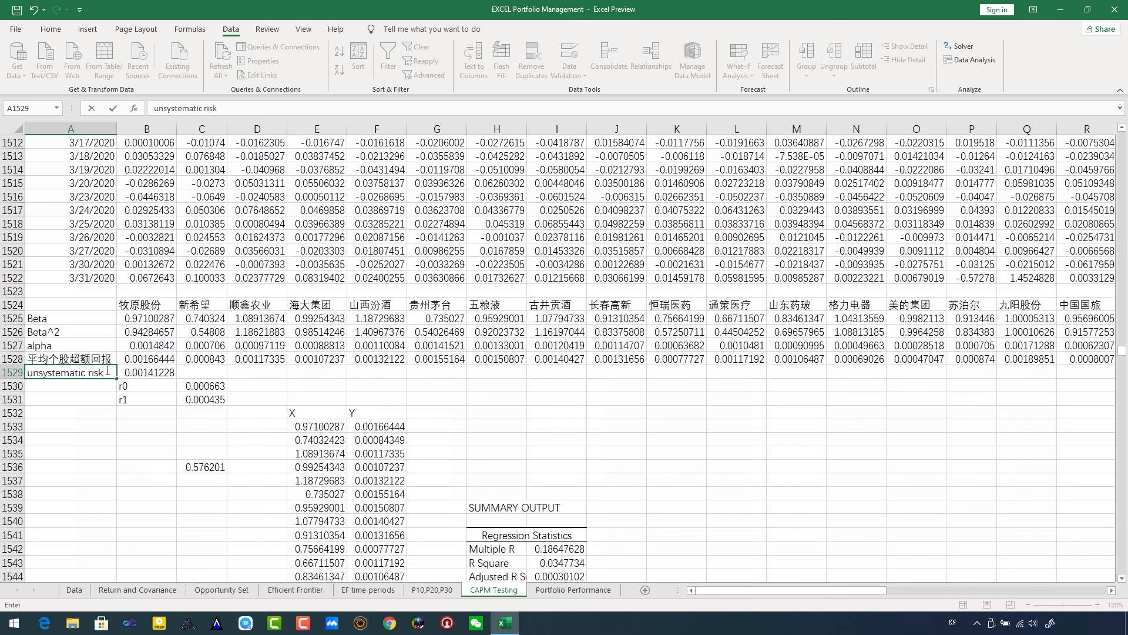
click(196, 367)
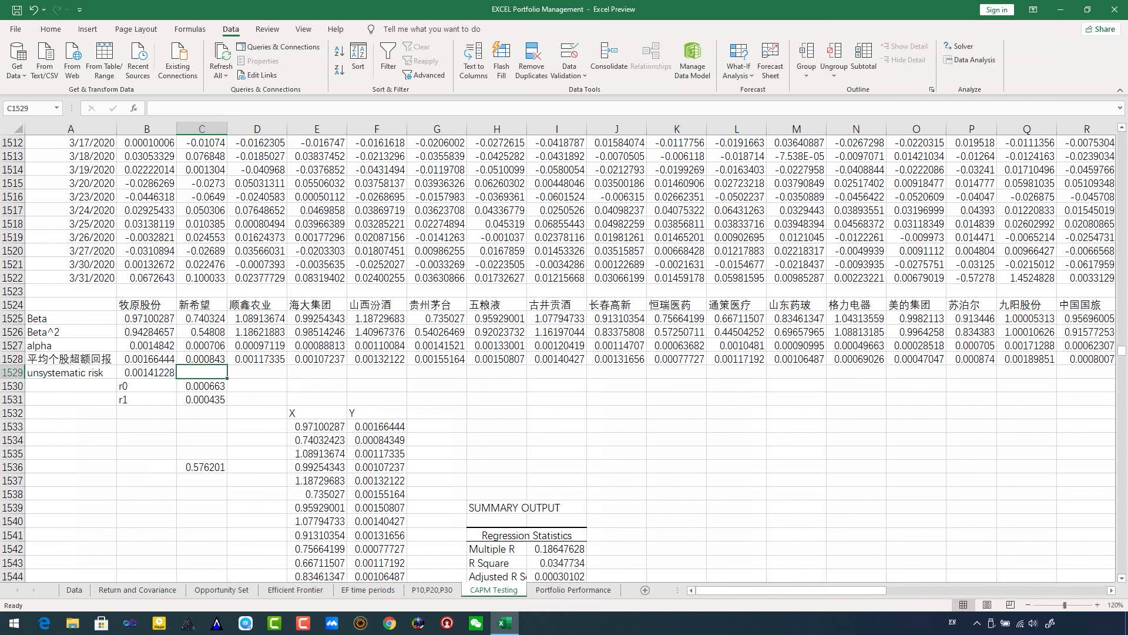
Review the extended regression equation with the residual variance term under Other Testing, and open the Portfolio Performance sheet.
drag(792, 590, 1013, 590)
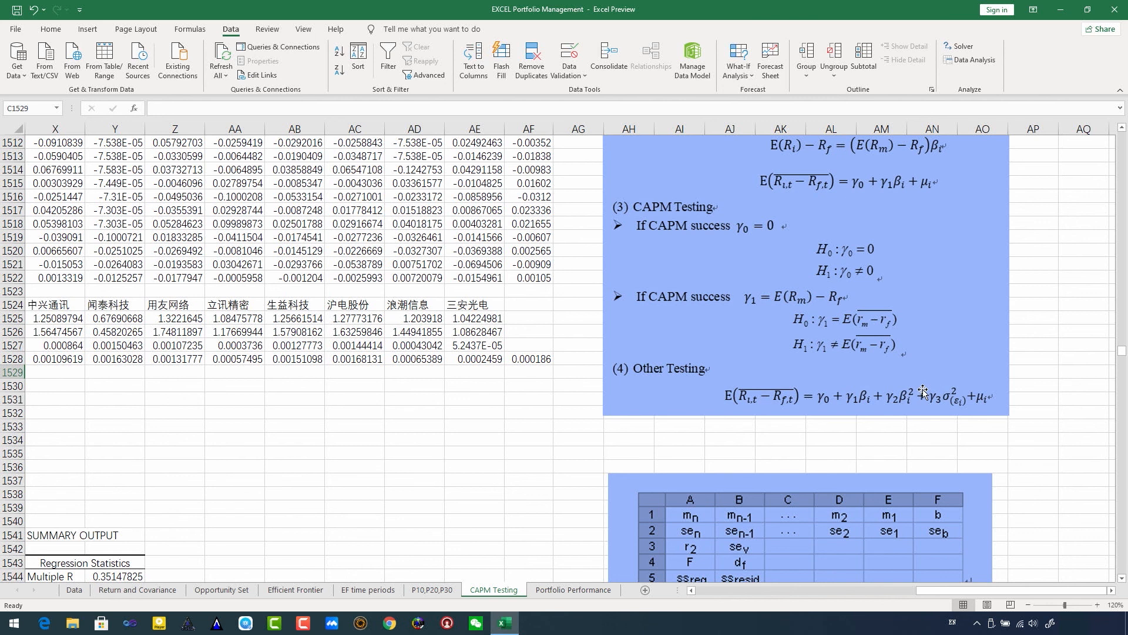
scroll(923, 391, up, 3)
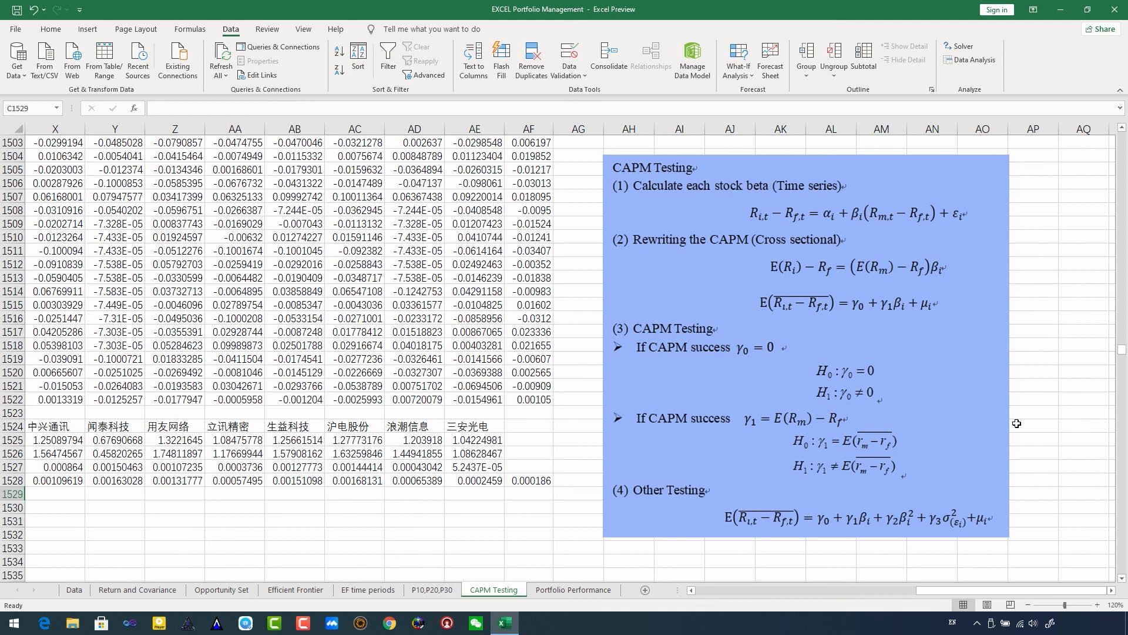
click(562, 594)
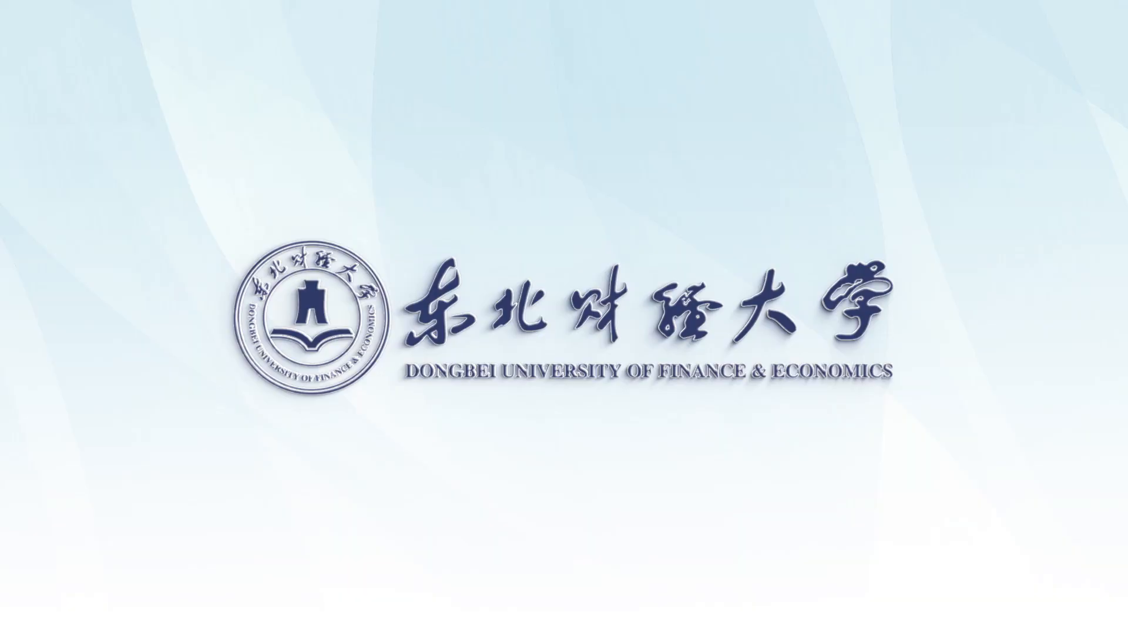